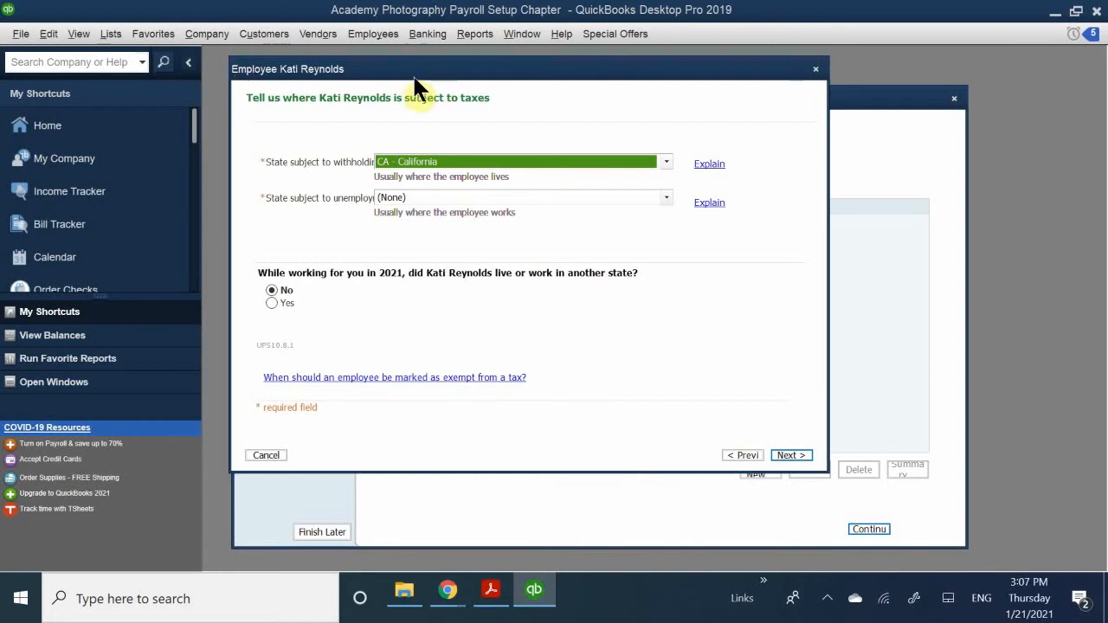
Step: Set the employee's state subject to unemployment tax to CA - California and proceed to the federal tax information
mouse_move(431, 78)
mouse_down()
mouse_move(454, 108)
mouse_move(447, 93)
mouse_up()
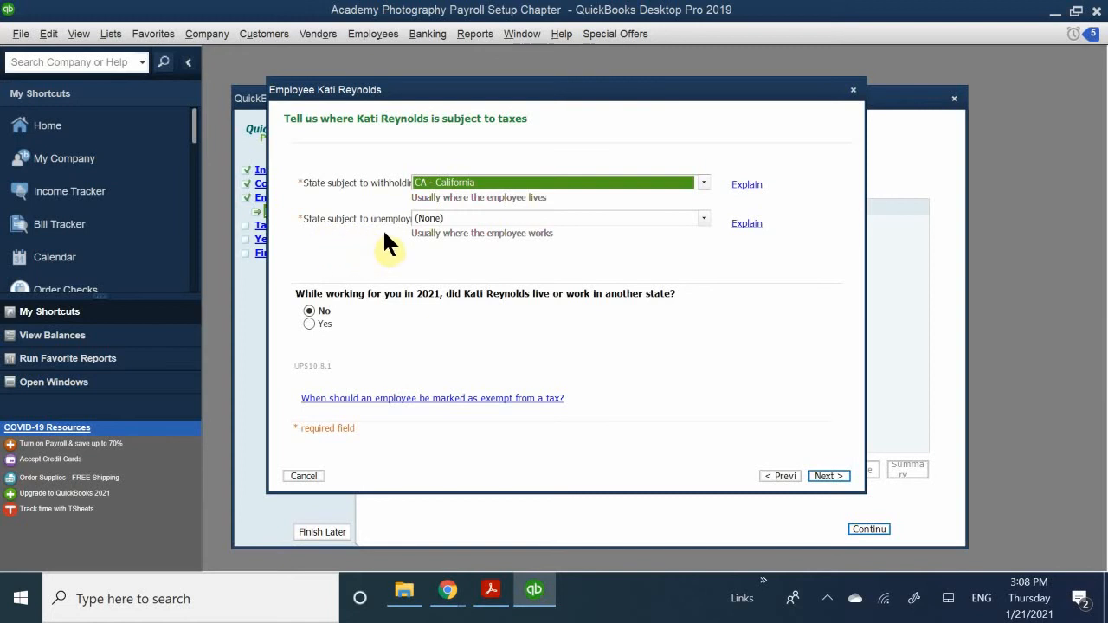
click(464, 217)
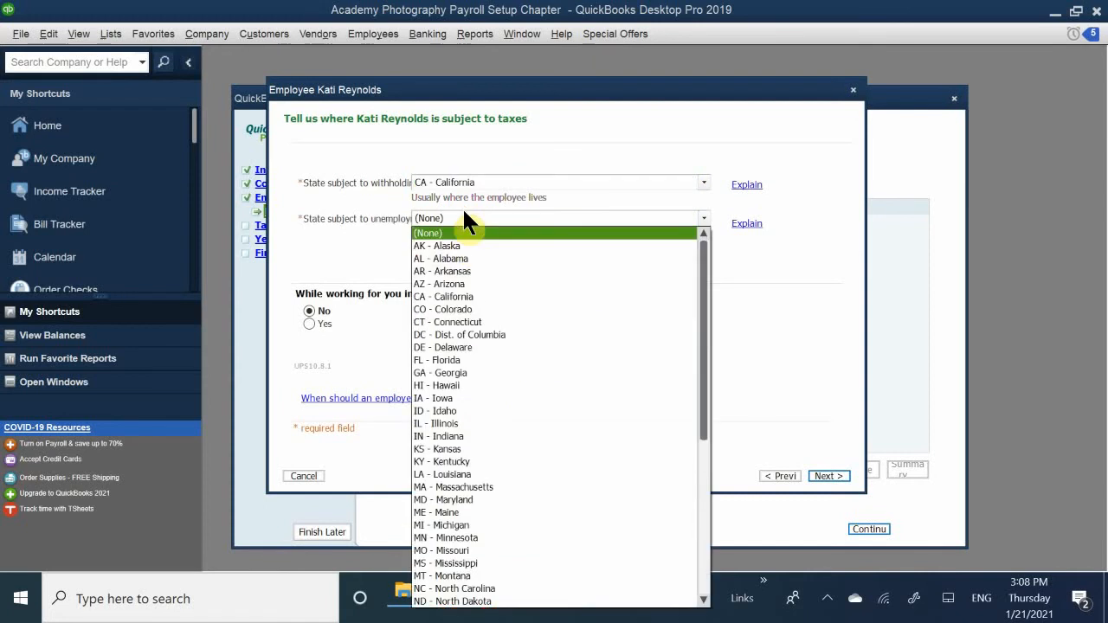
click(450, 299)
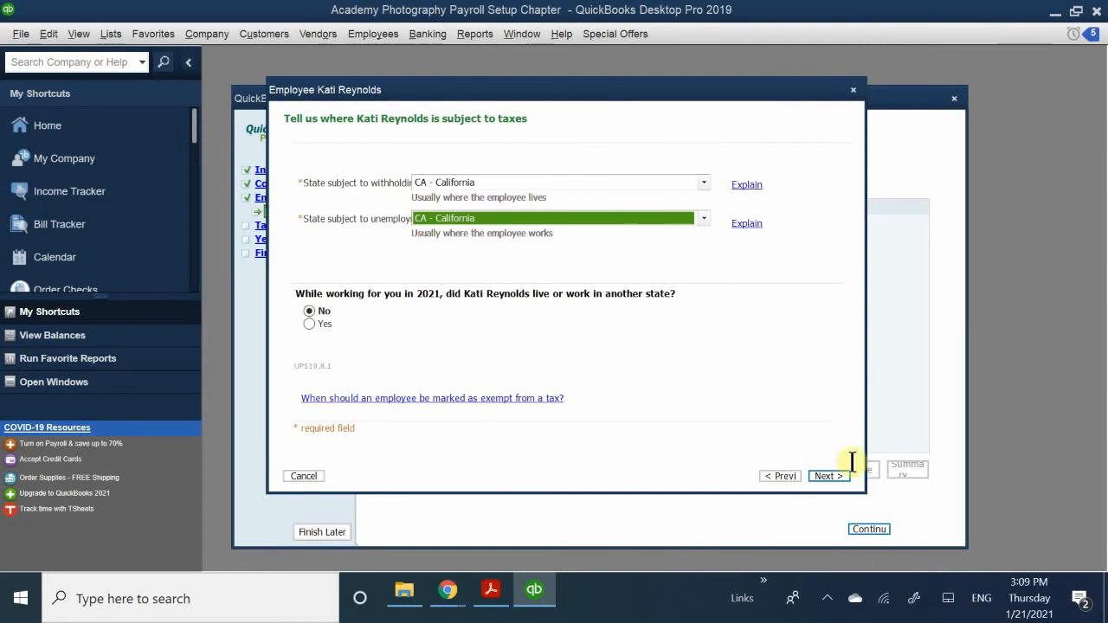
click(822, 476)
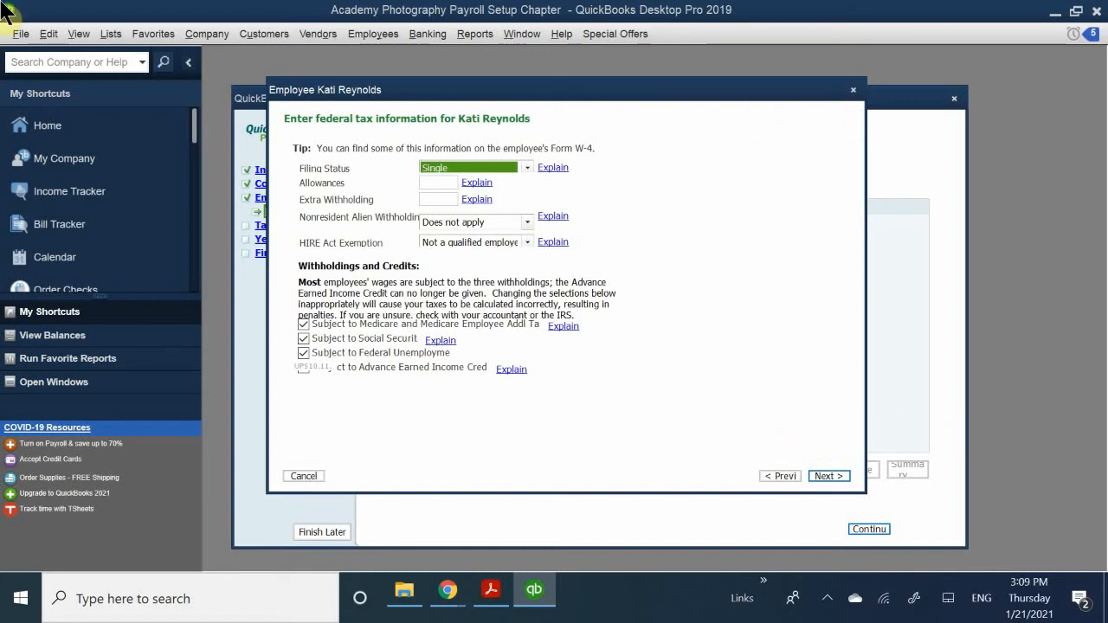
Step: Enter the employee's federal tax information with filing status Married, 2 allowances and 0 extra withholding, and proceed to the state taxes
mouse_move(339, 92)
mouse_down()
mouse_move(329, 73)
mouse_move(346, 76)
mouse_up()
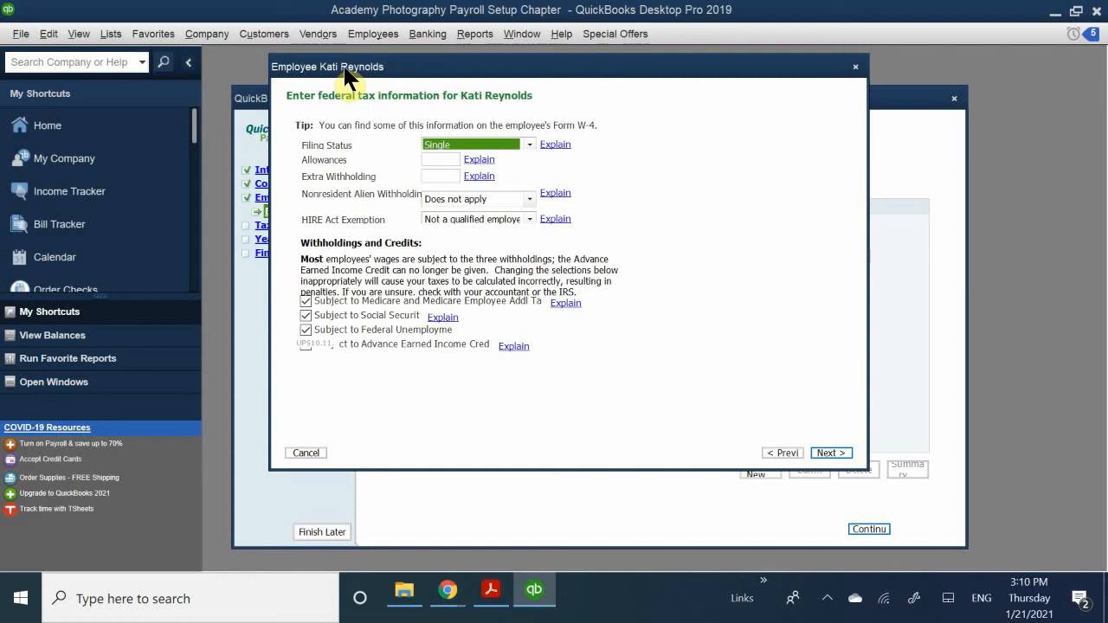
click(487, 143)
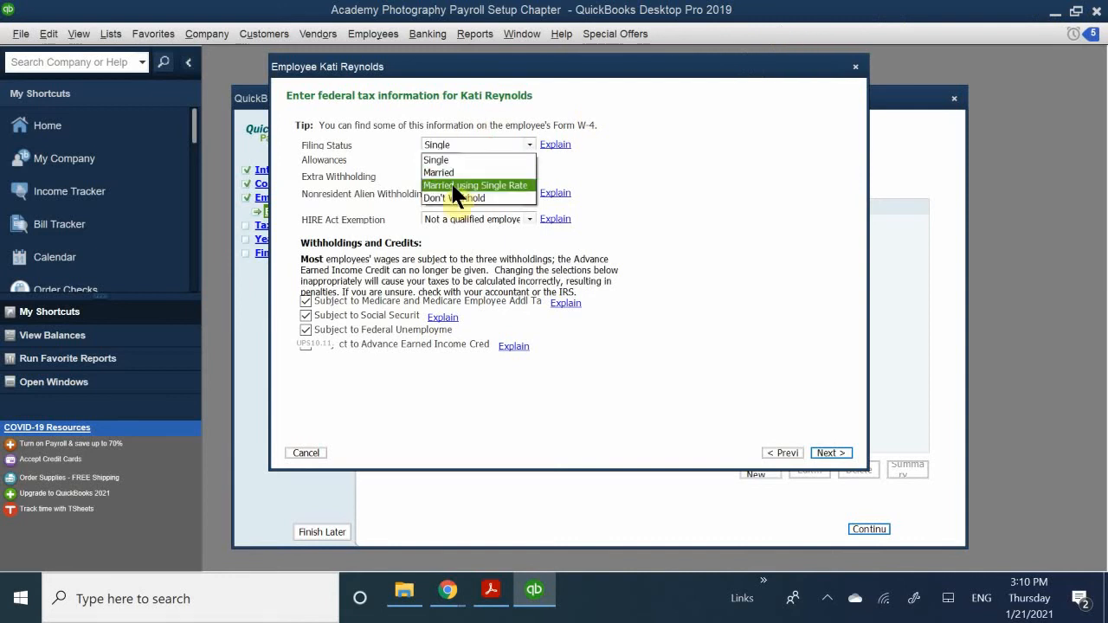
click(457, 171)
click(438, 160)
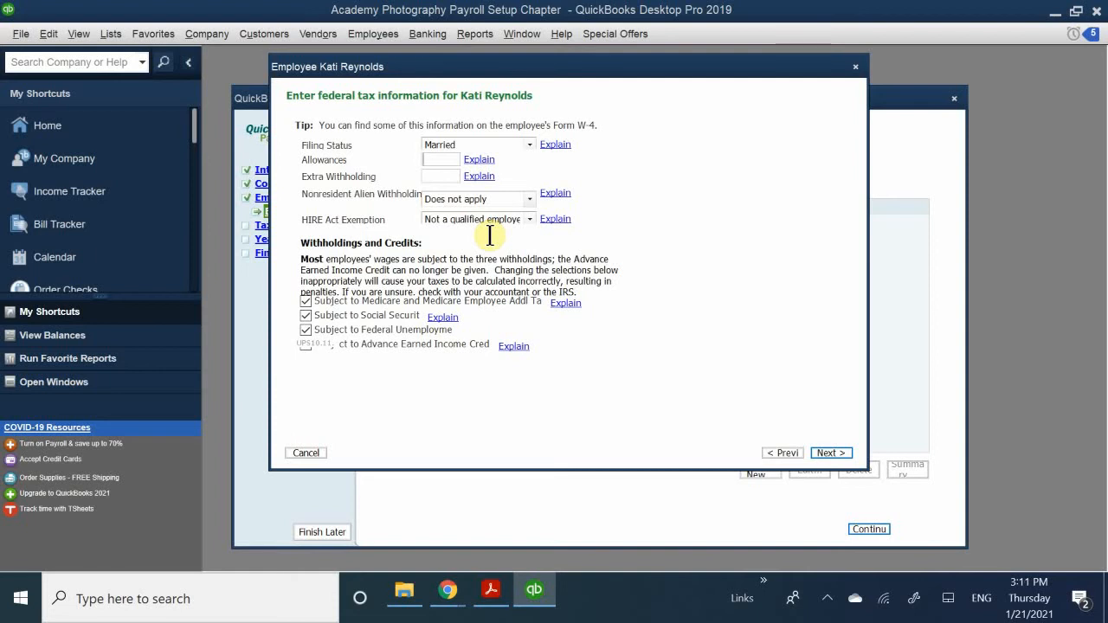
text(2)
click(438, 176)
text(0)
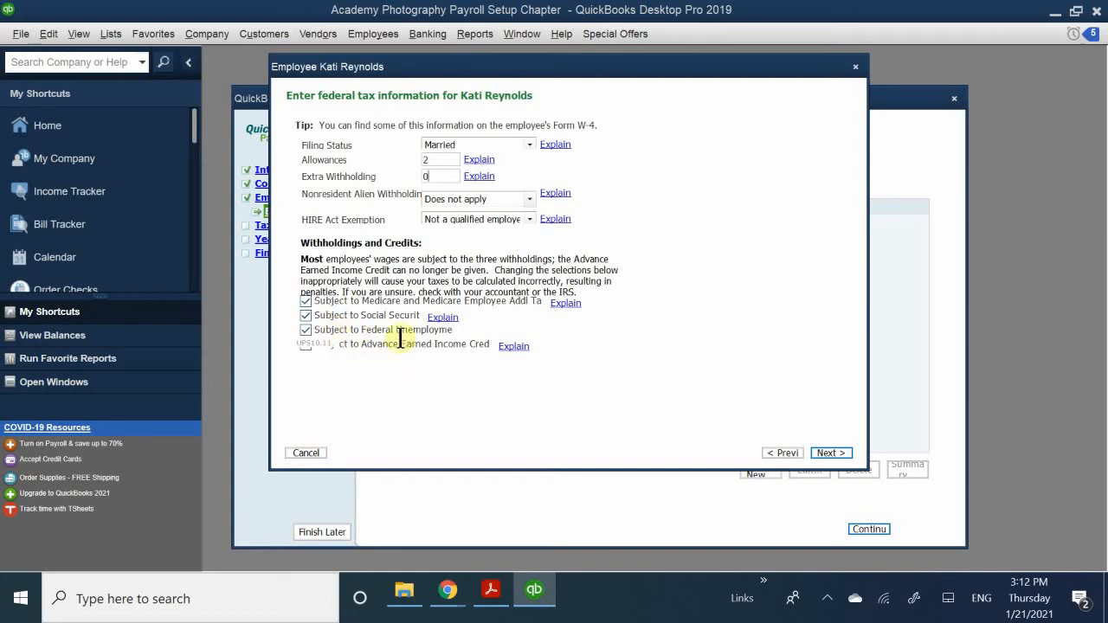
click(833, 452)
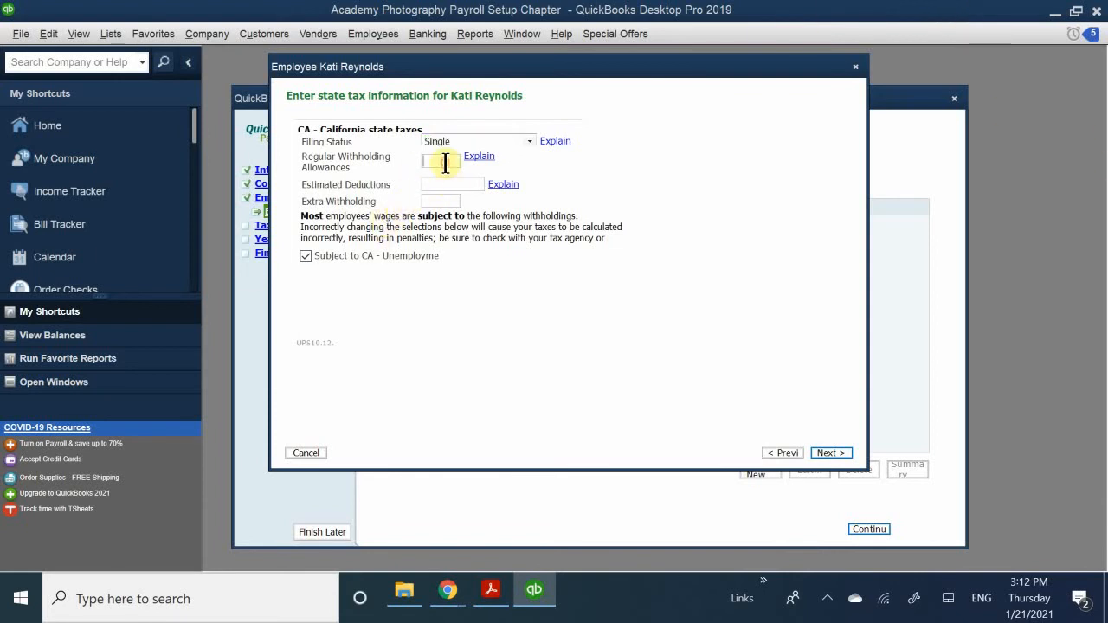
Step: Enter California taxes as Married (one income), 2 regular allowances, 0 estimated deductions and 0 extra withholding, and accept the additional state tax defaults
click(456, 137)
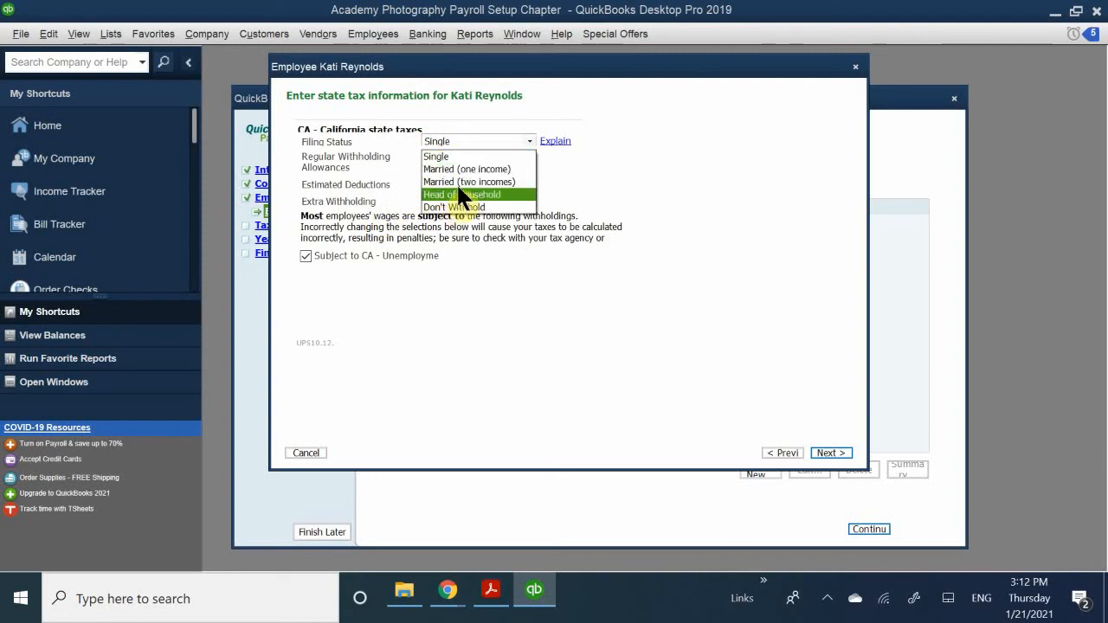
click(475, 169)
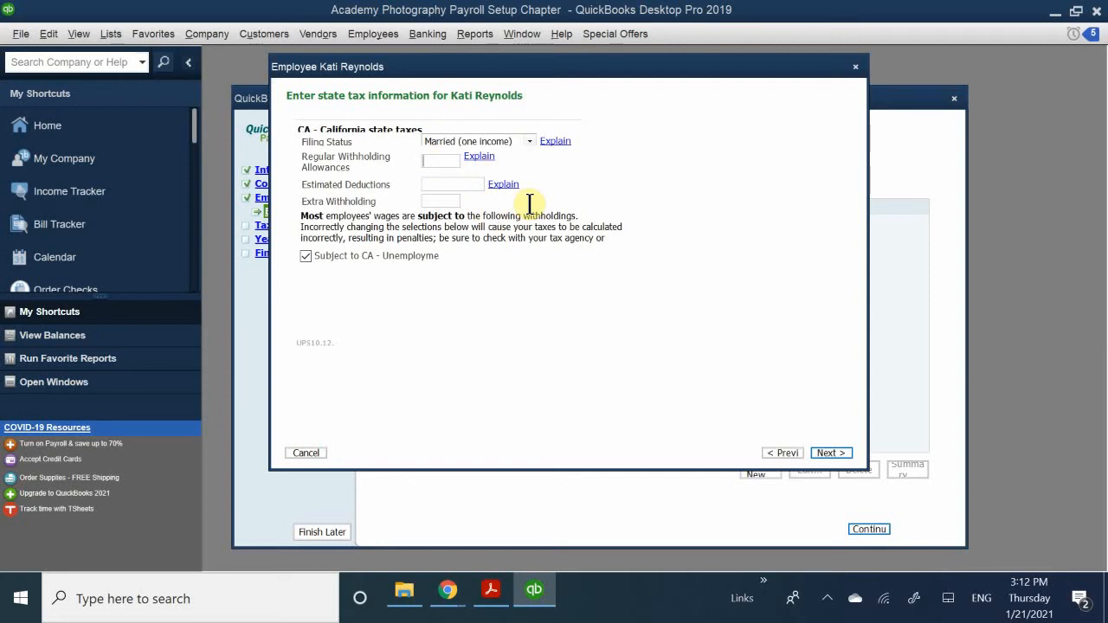
key(Tab)
text(2)
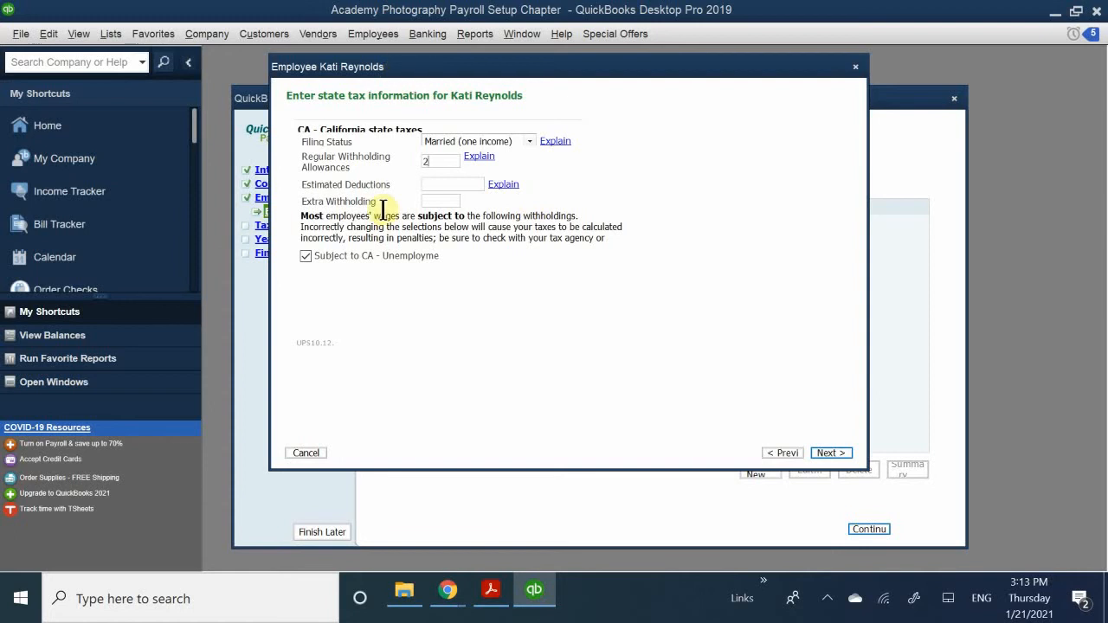
click(433, 183)
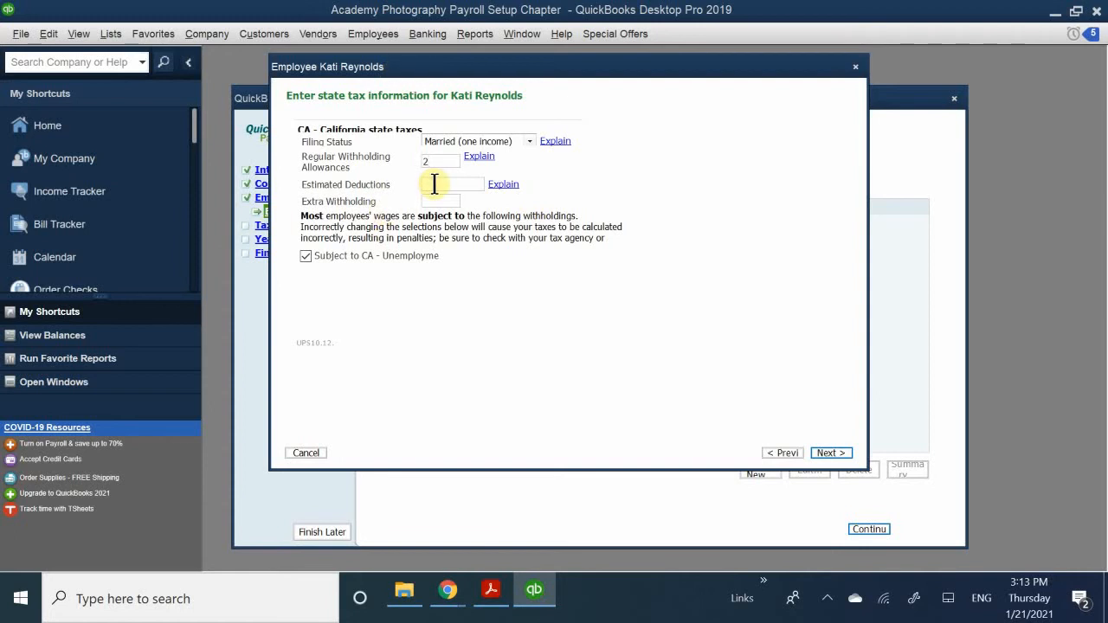
text(0)
key(Tab)
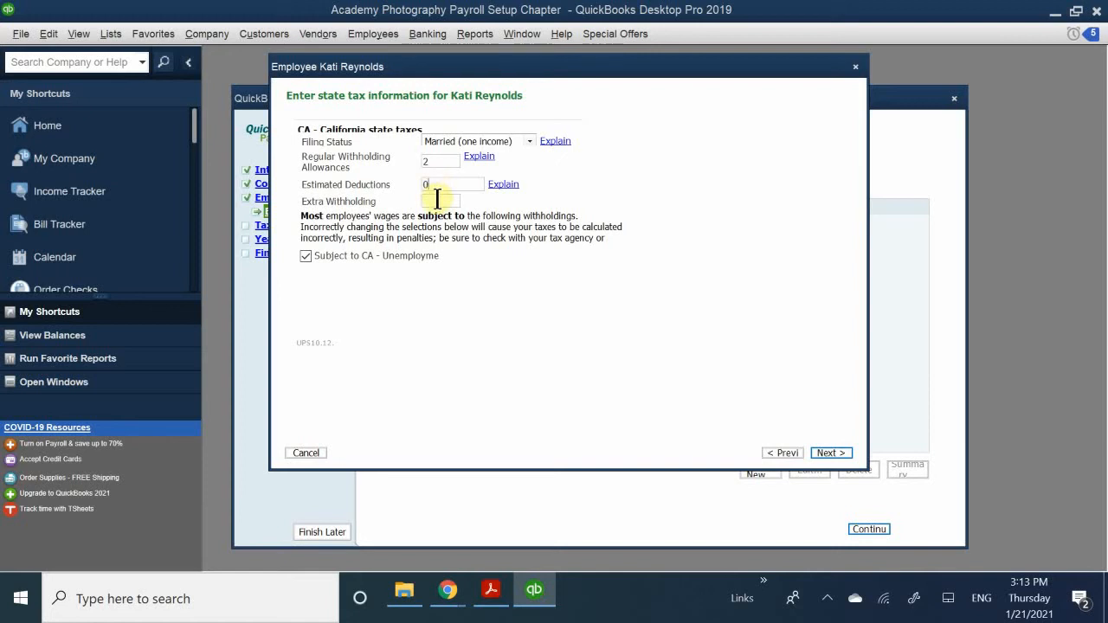
text(0)
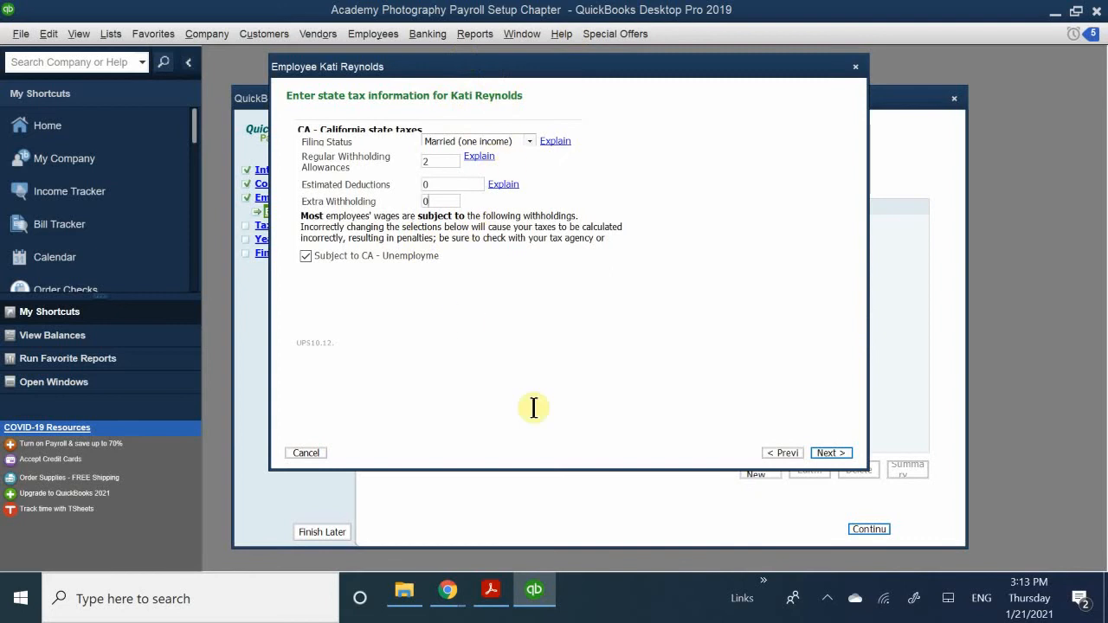
click(833, 455)
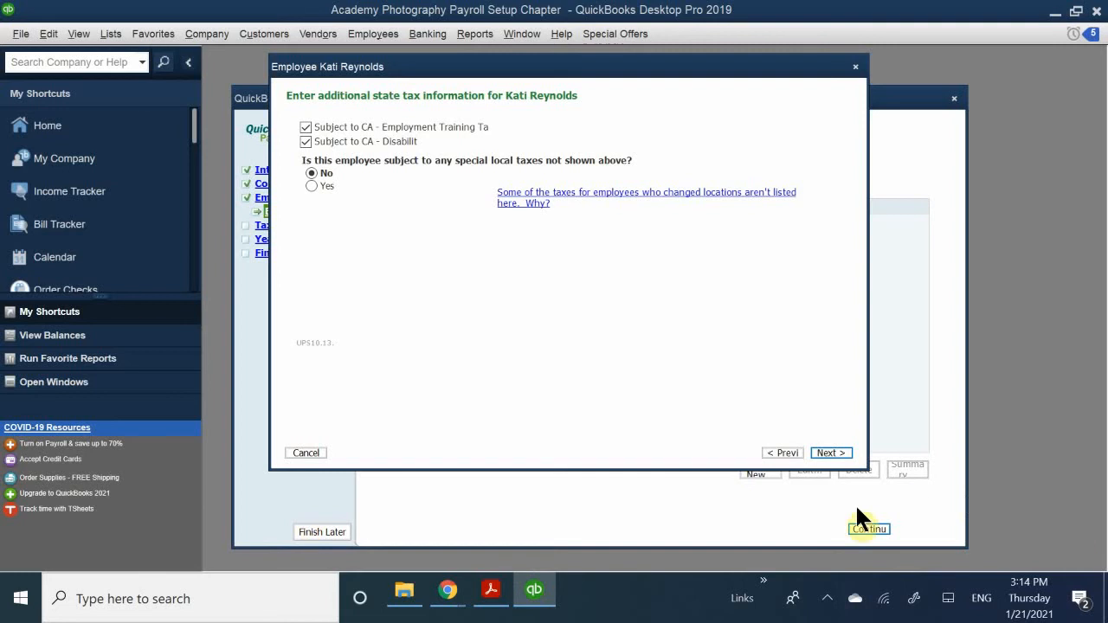
click(829, 452)
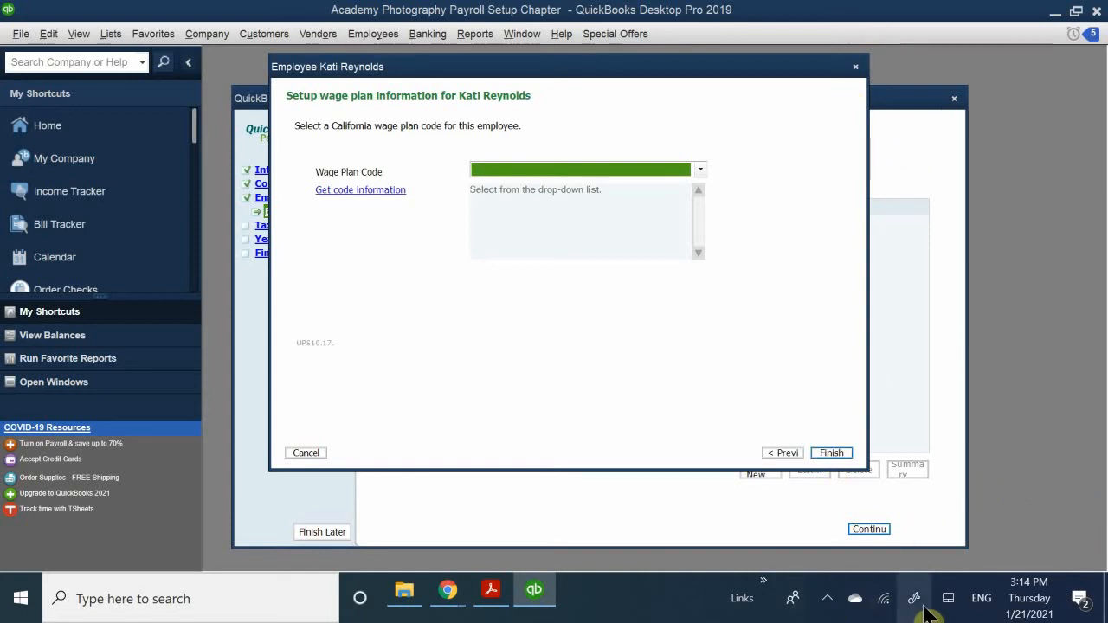
click(828, 598)
click(828, 597)
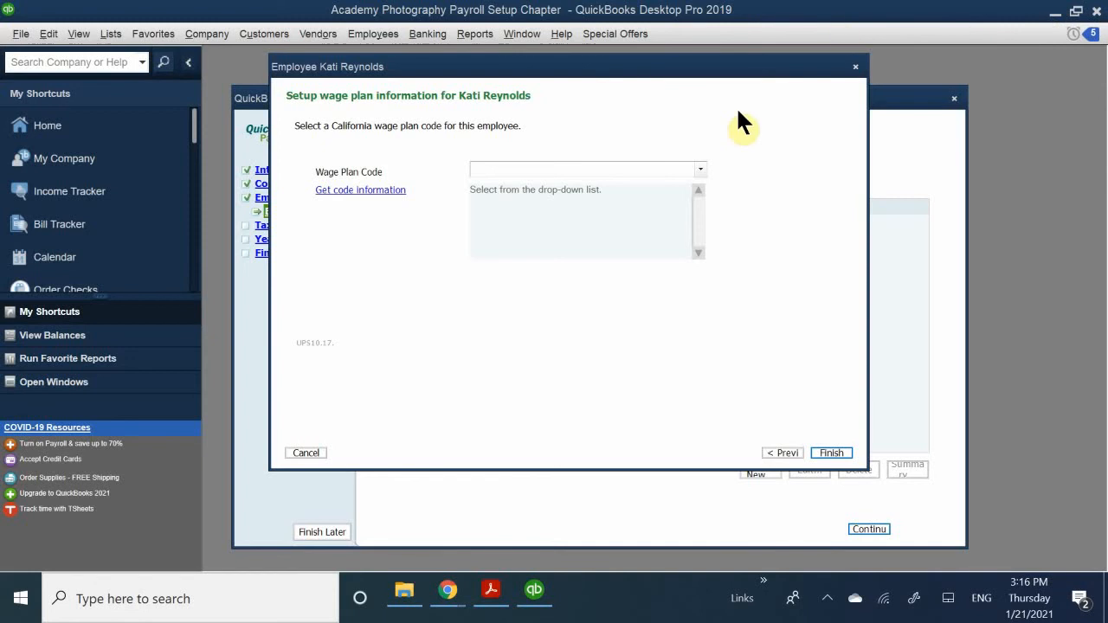
Step: Finish the employee with wage plan code S (State Plan For Both UI and DI) and advance the payroll setup to the federal taxes list
click(546, 169)
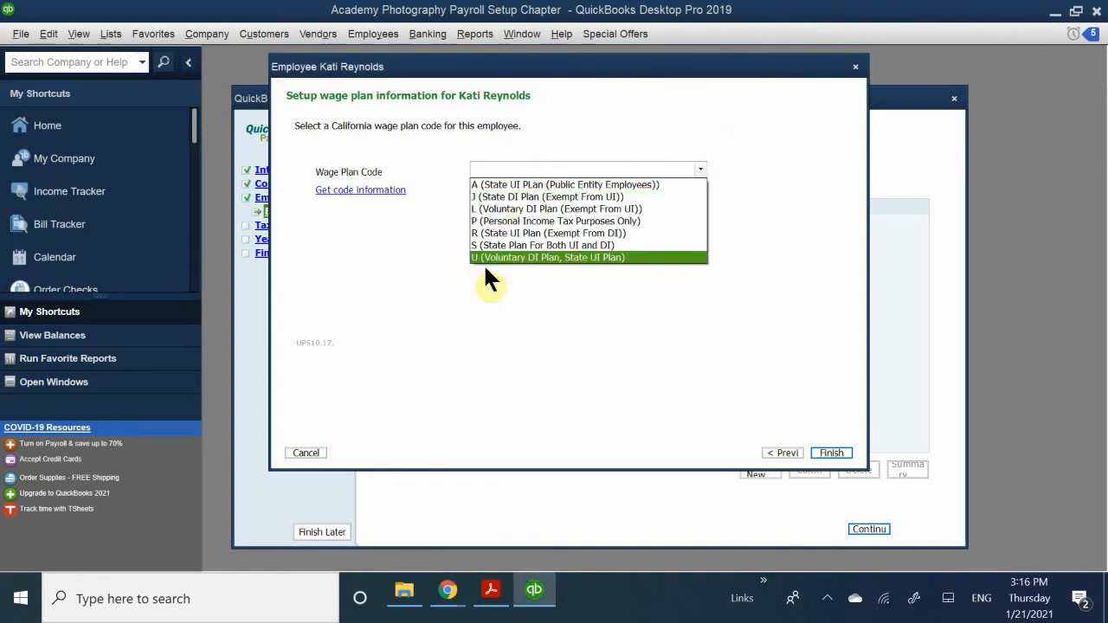
click(516, 245)
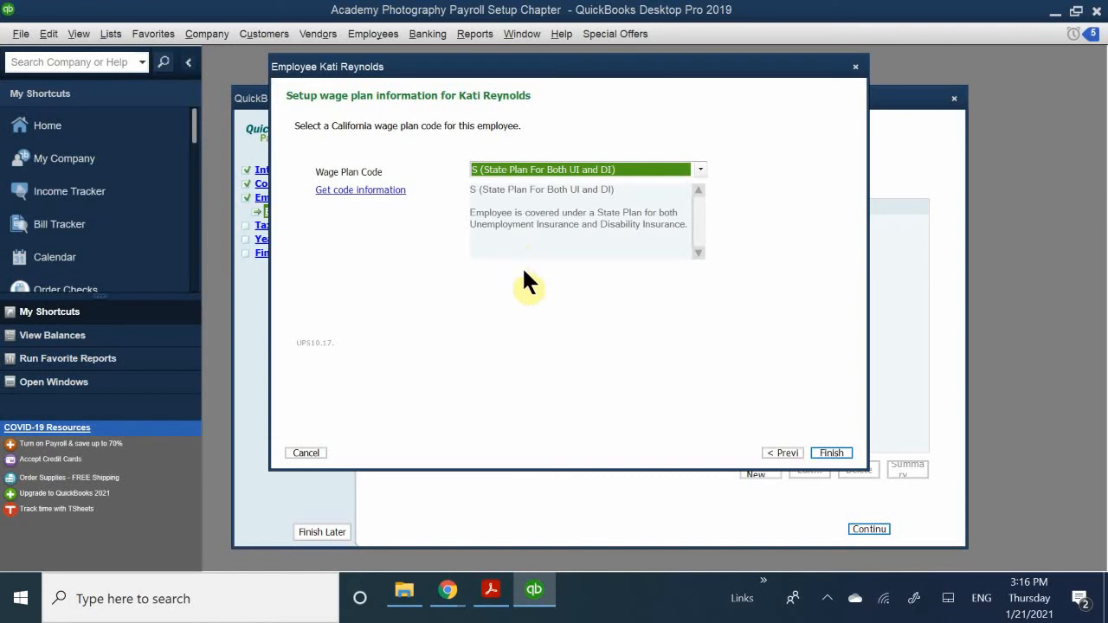
click(825, 449)
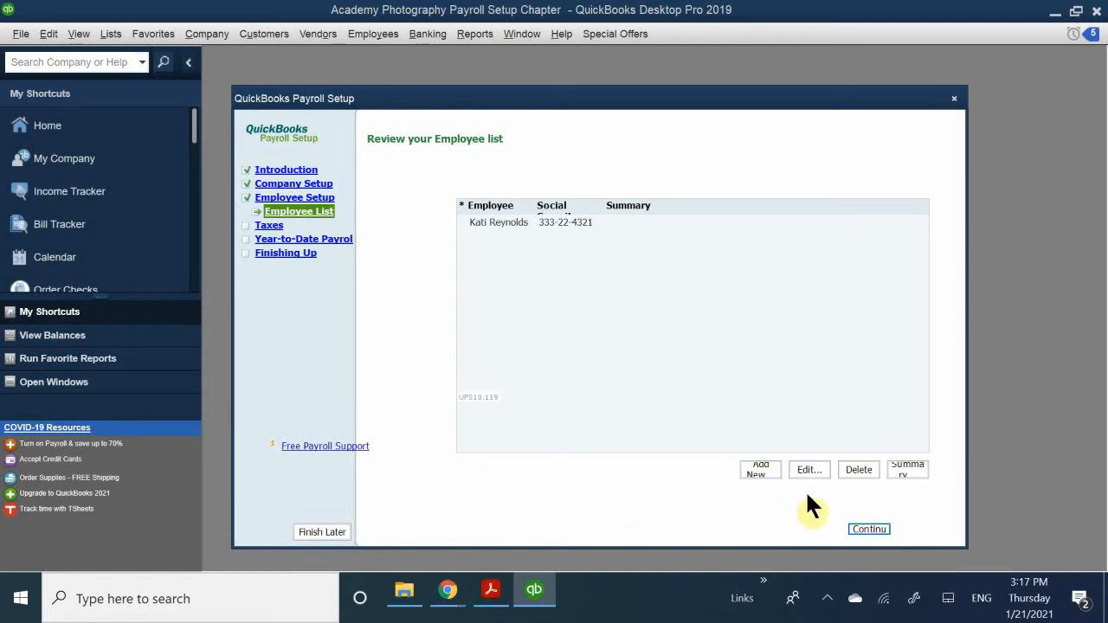
click(867, 529)
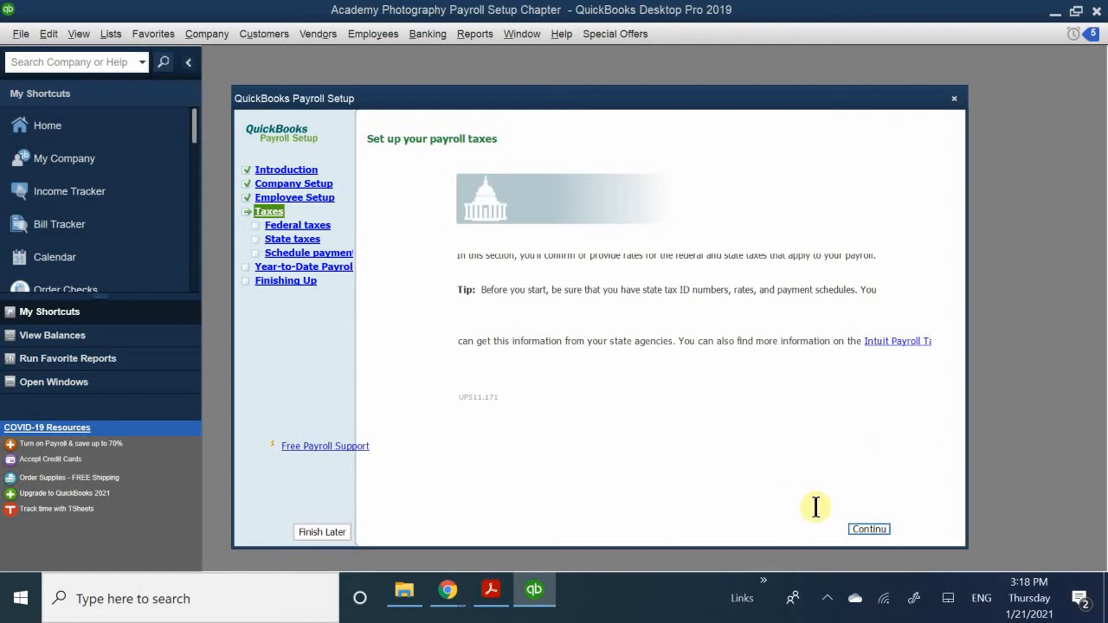
click(862, 524)
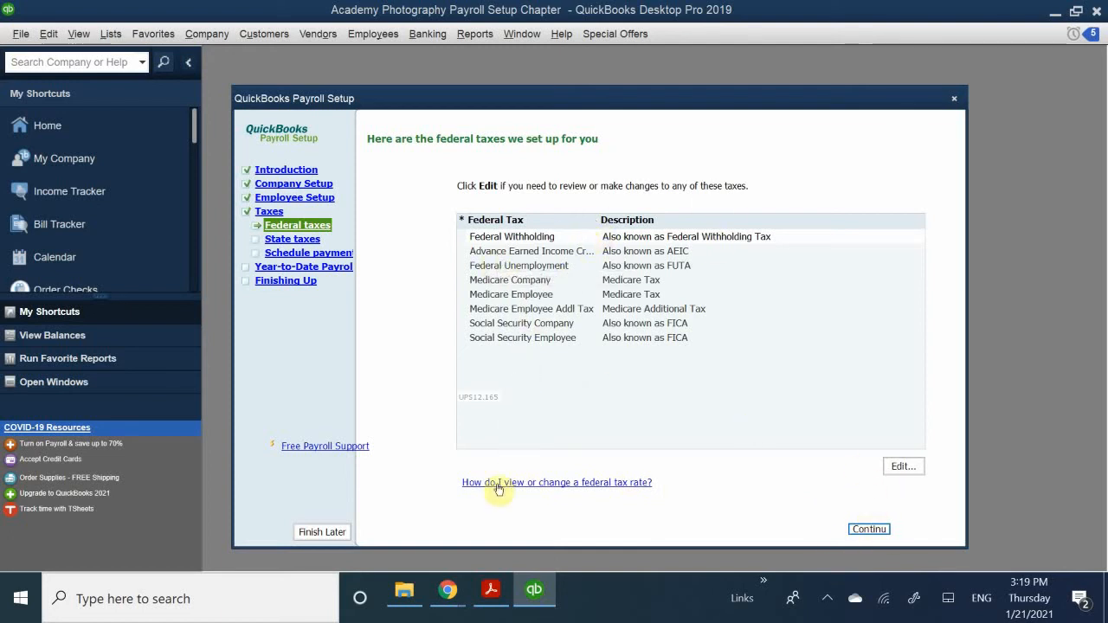
Step: Switch to QB CH 10.pdf in Acrobat Reader and read the Payroll Tax Item Setup instructions through the CA - EDD payments figure
mouse_move(500, 595)
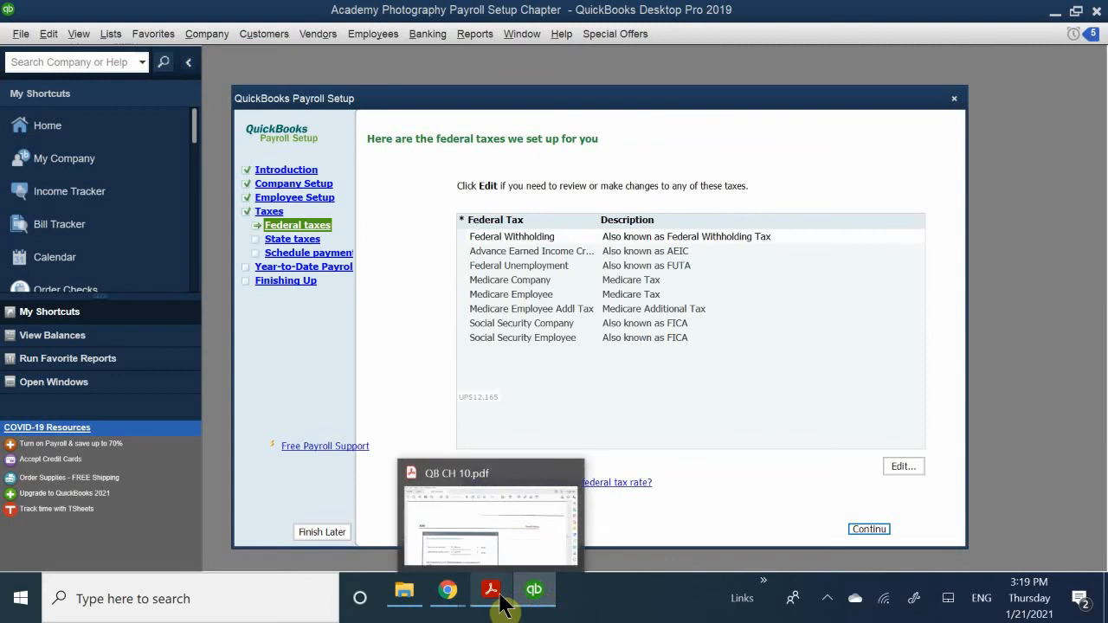
click(518, 513)
scroll(594, 377, down, 3)
scroll(594, 376, down, 6)
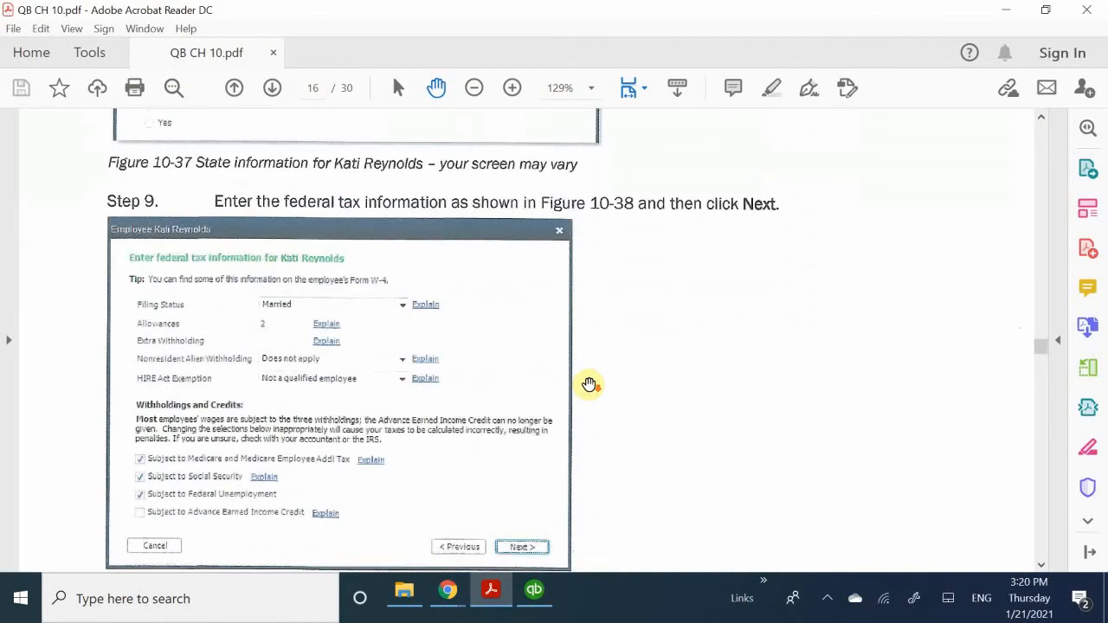
scroll(593, 377, down, 9)
scroll(593, 378, down, 15)
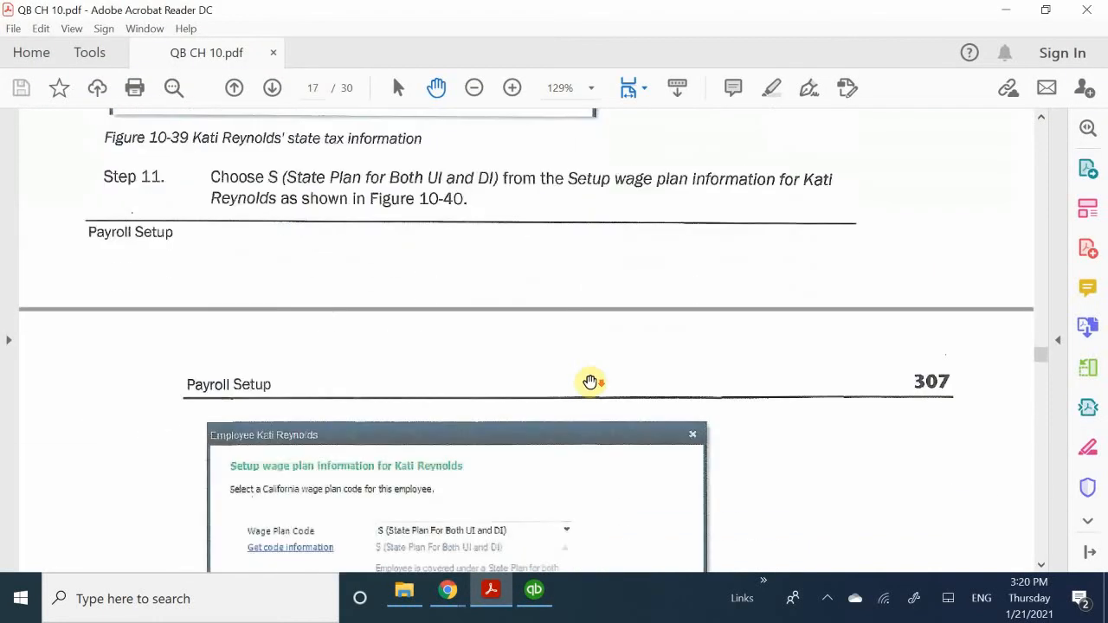
scroll(590, 381, up, 1)
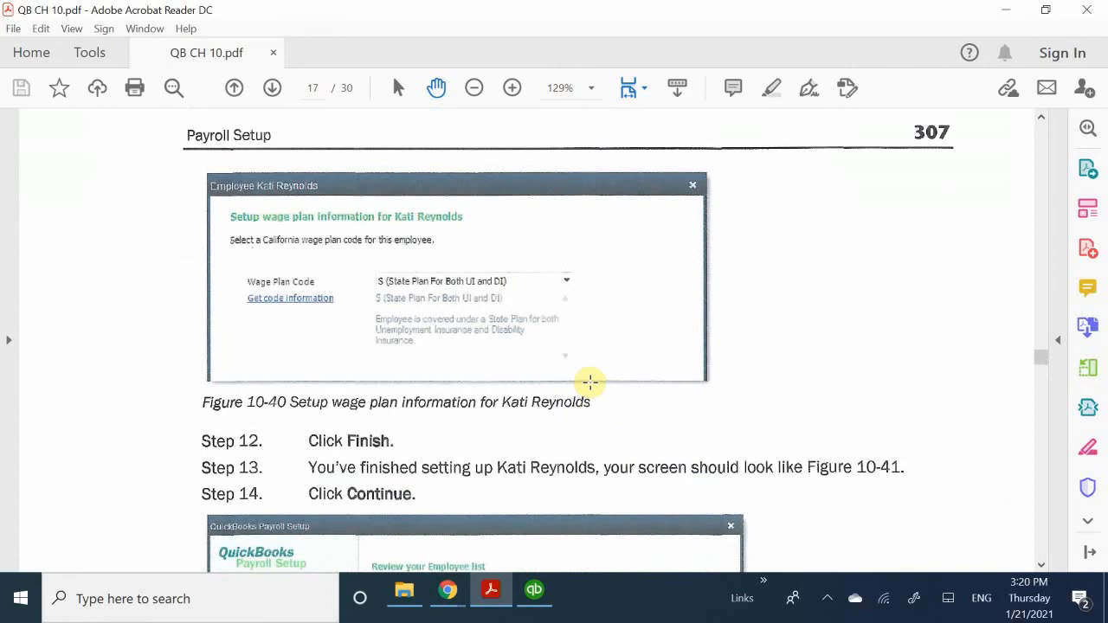
scroll(589, 381, down, 15)
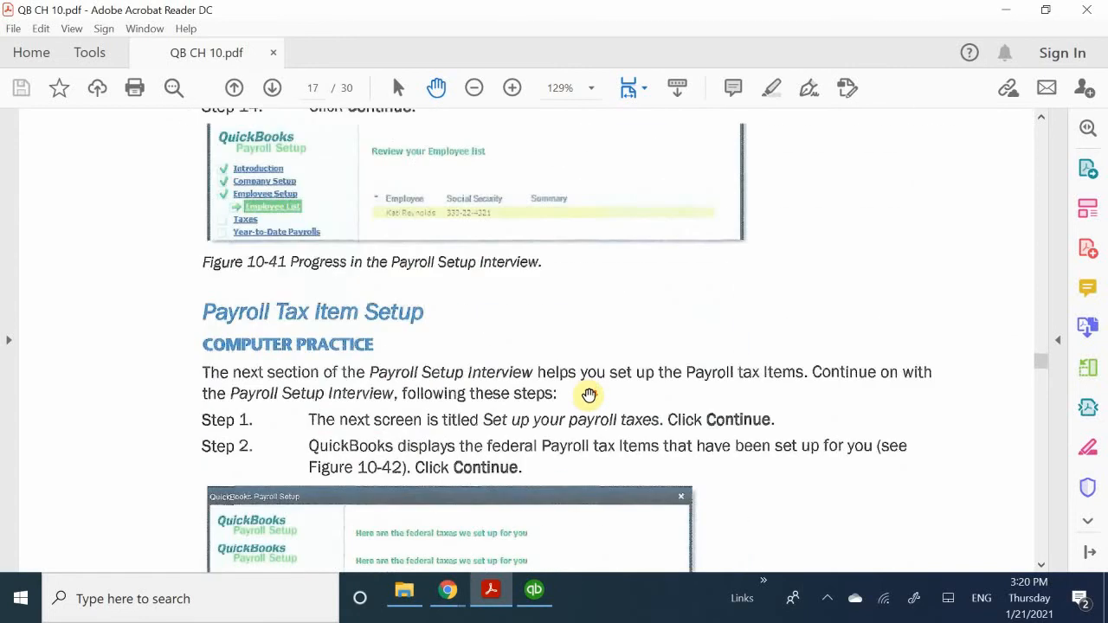
scroll(604, 380, down, 1)
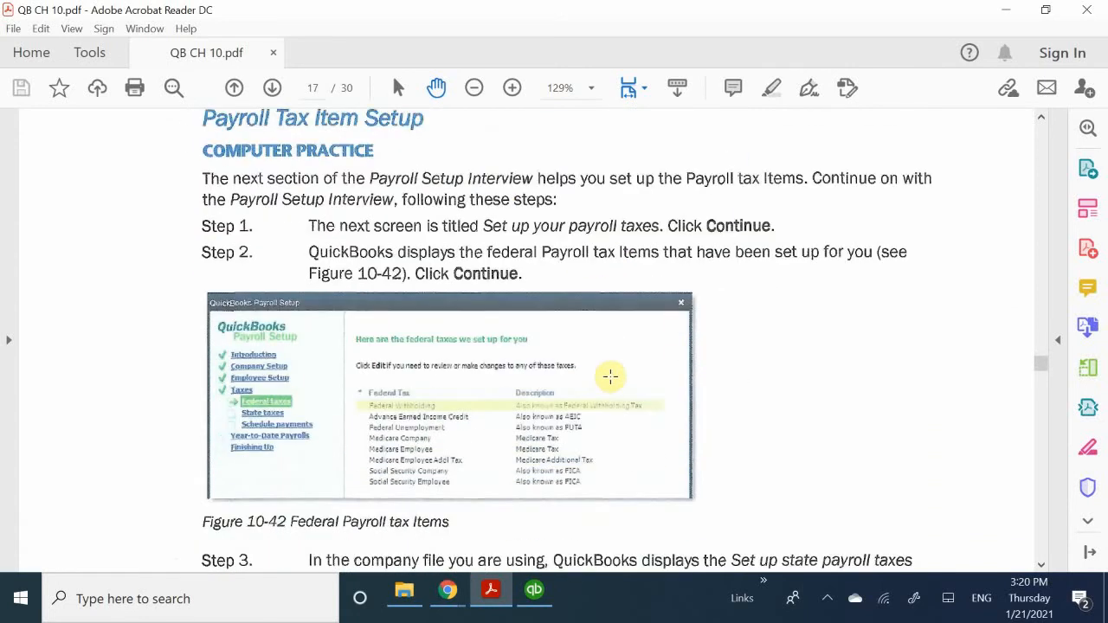
scroll(609, 375, down, 7)
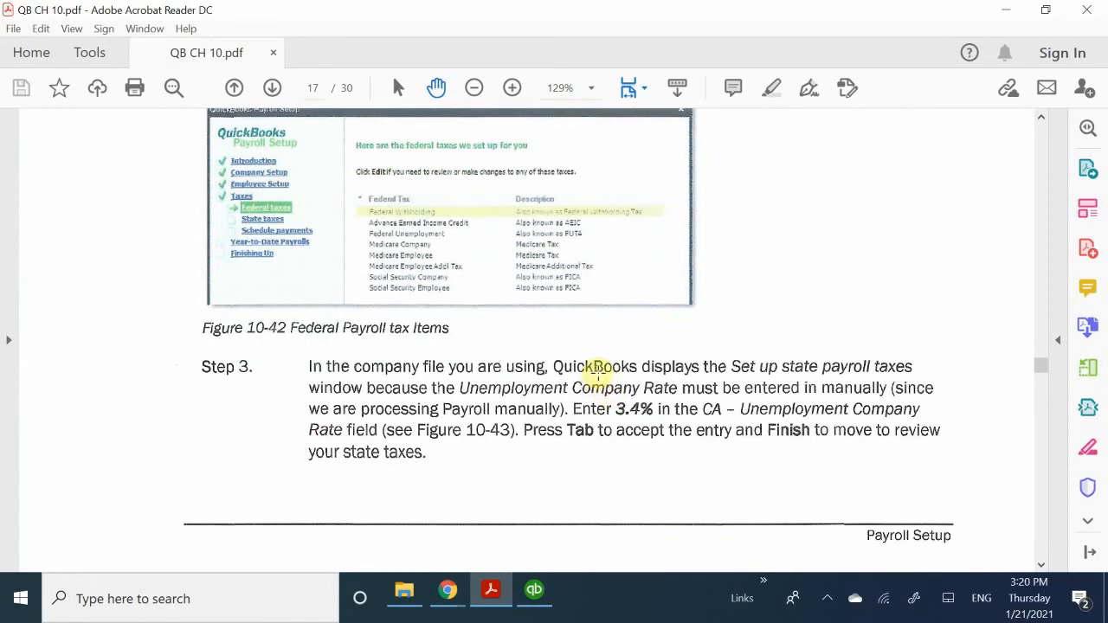
scroll(598, 371, down, 10)
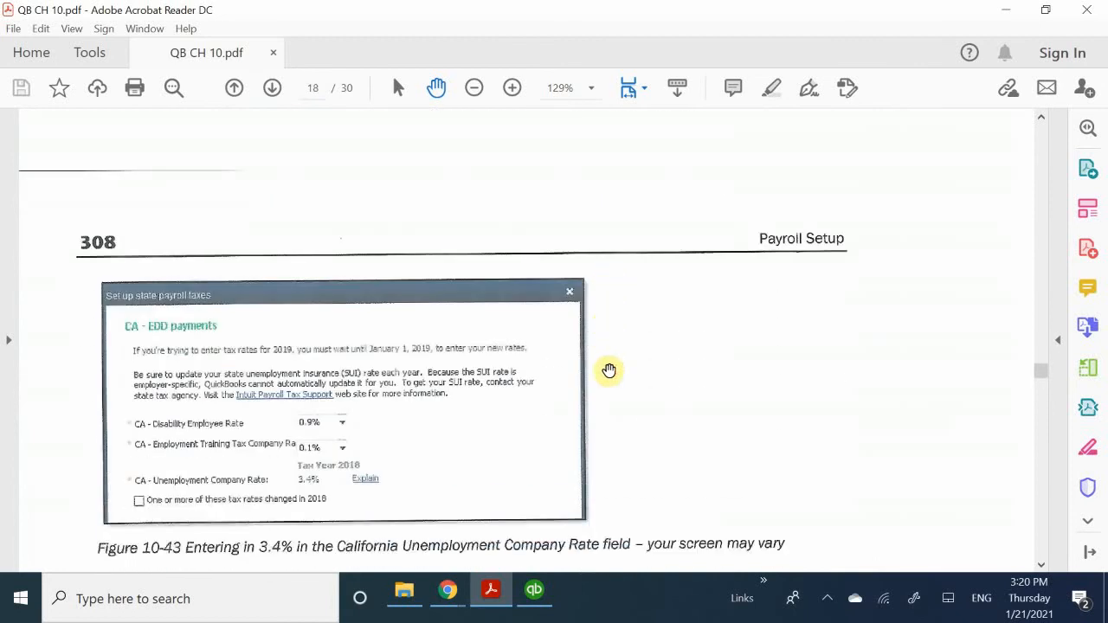
scroll(608, 370, down, 2)
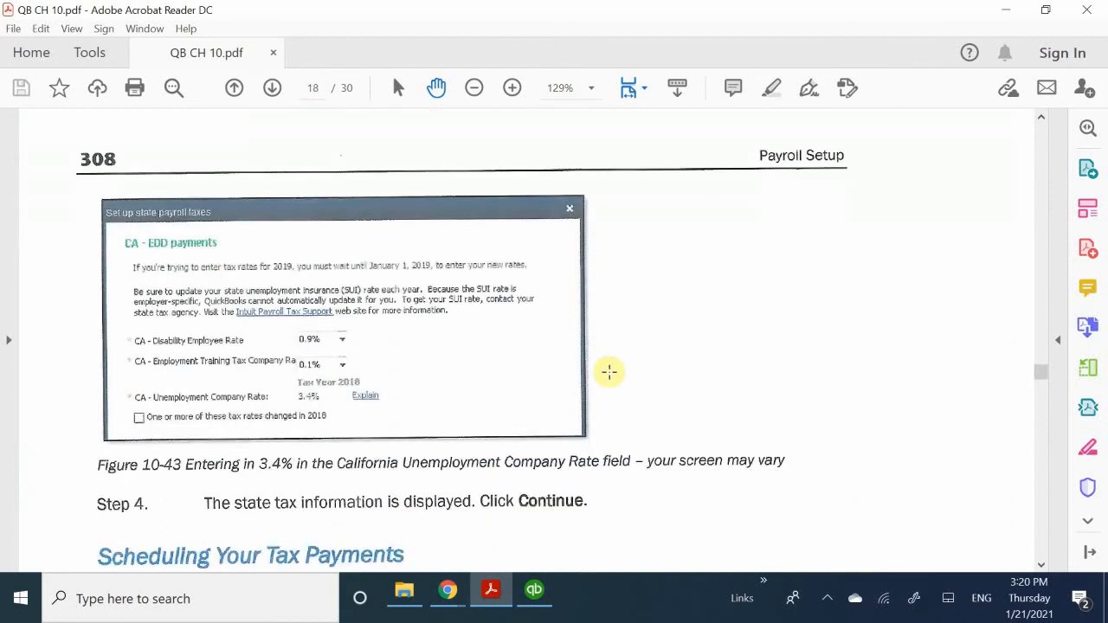
scroll(609, 371, up, 1)
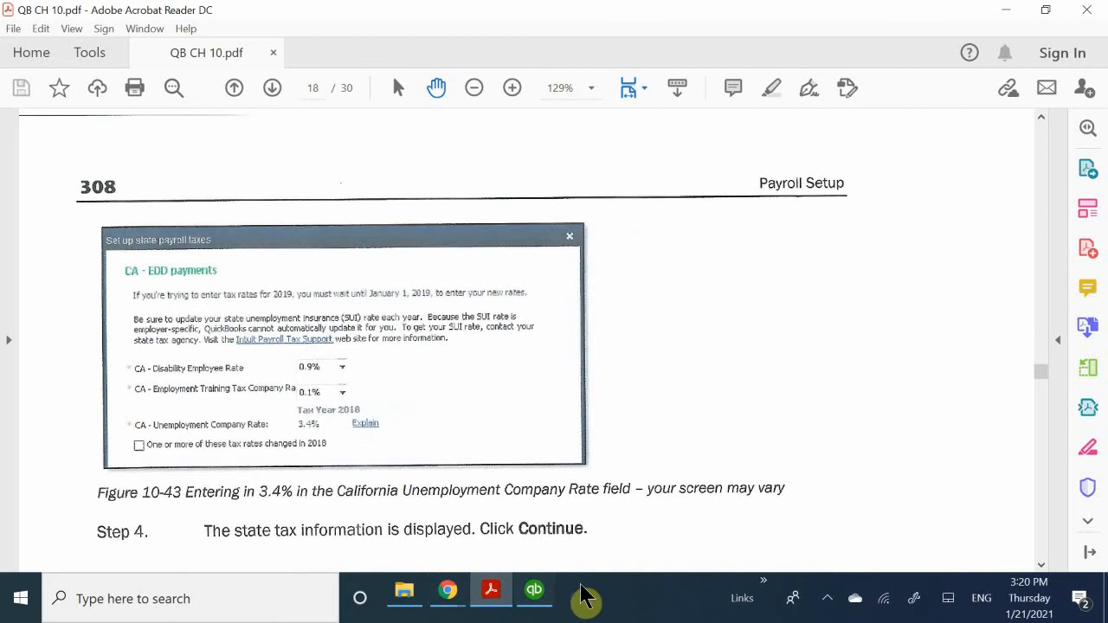
Step: Switch back to QuickBooks and continue from the federal taxes list to the state payroll taxes setup
click(534, 591)
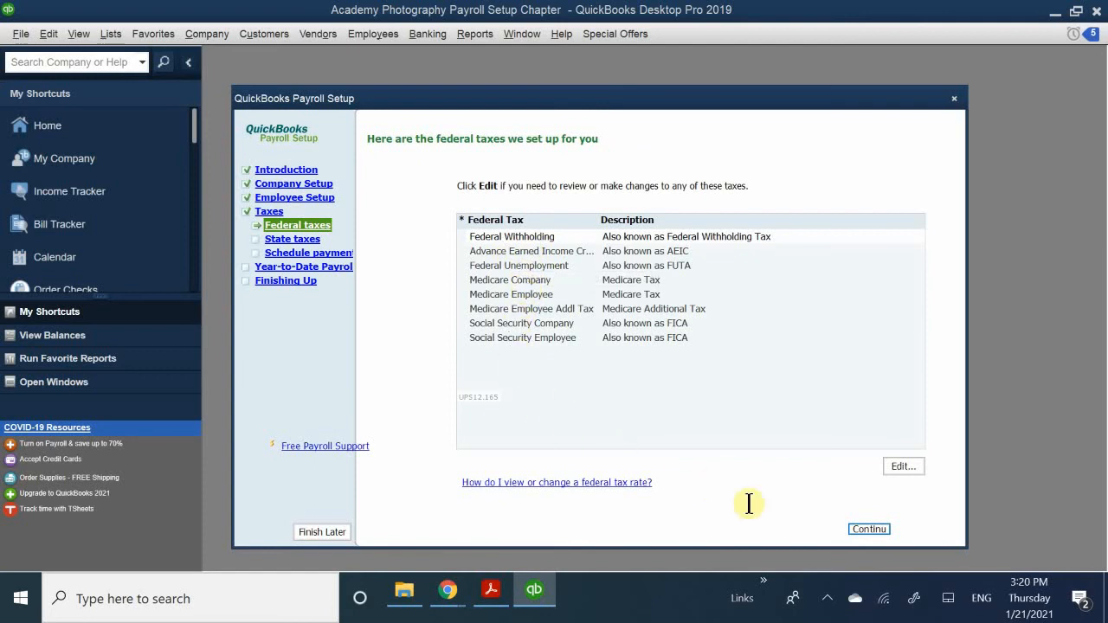
click(865, 529)
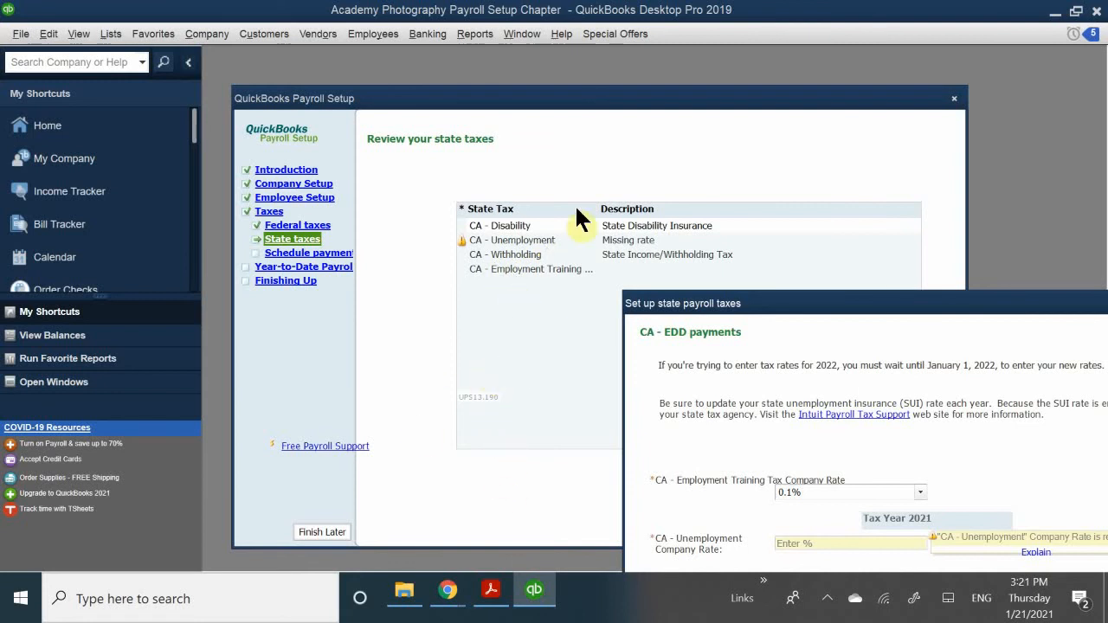
Step: Set the CA - Unemployment Company Rate for tax year 2021 to 3.4%, checking the figure in QB CH 10.pdf in Acrobat Reader
drag(627, 270, 455, 126)
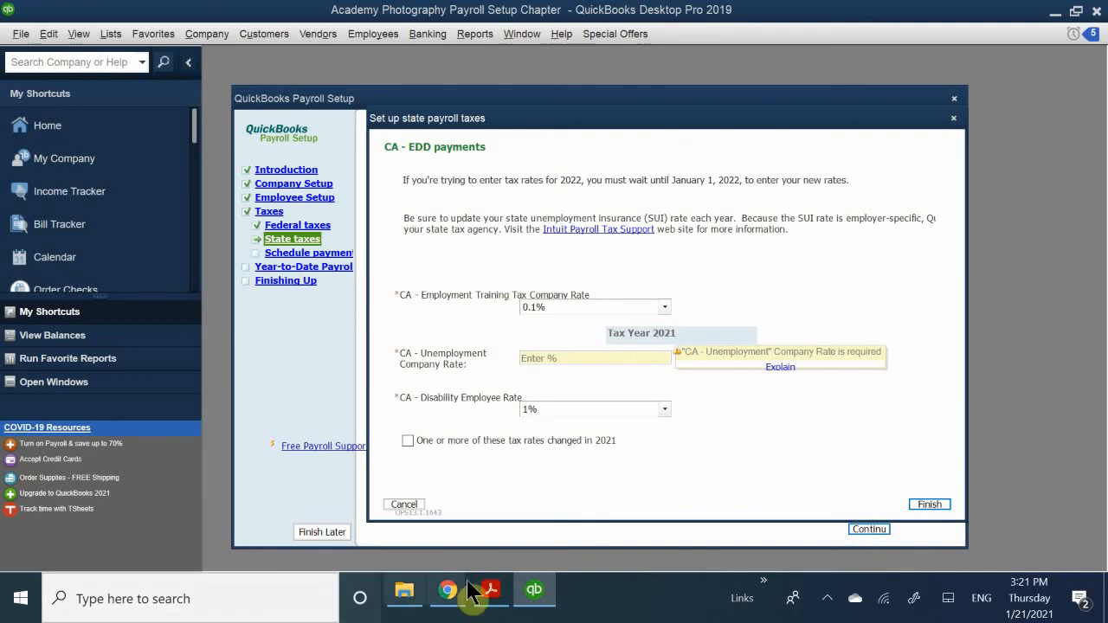
click(494, 592)
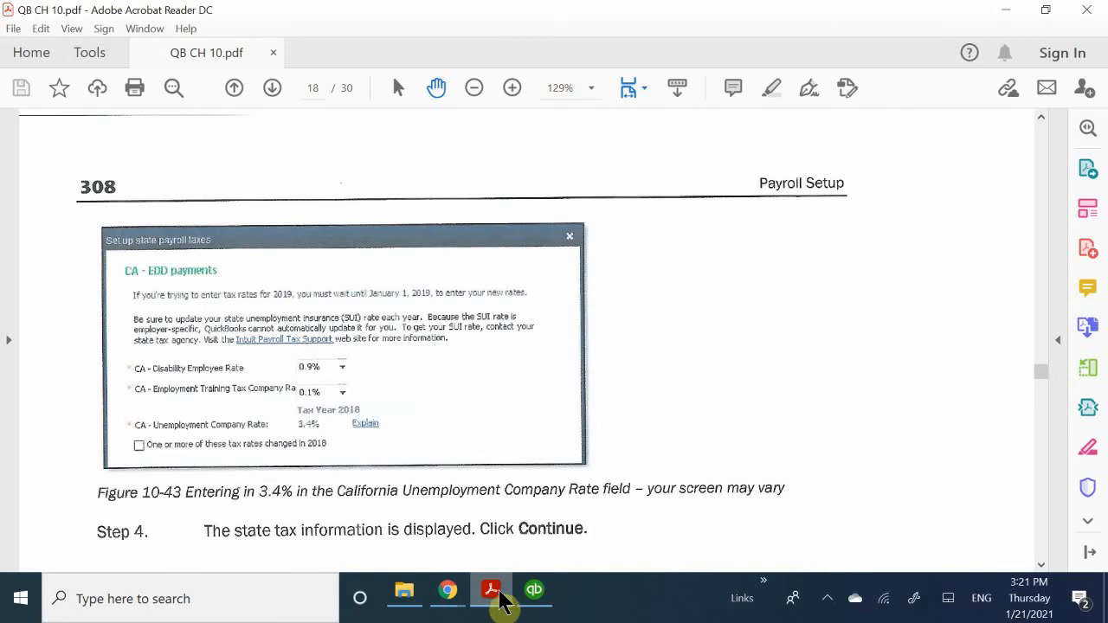
click(532, 594)
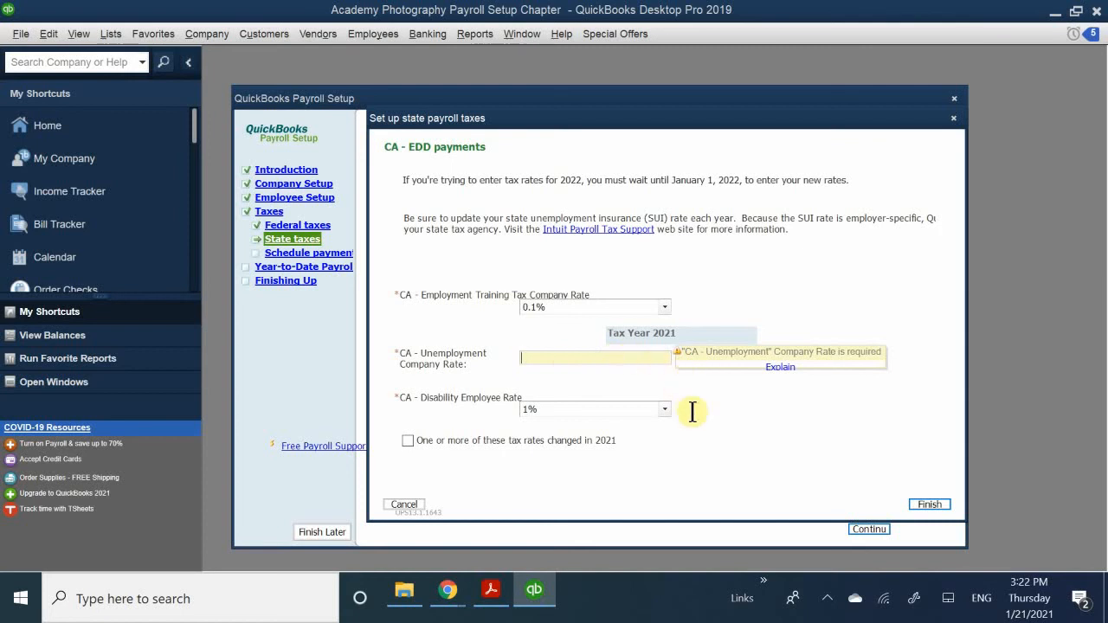
click(748, 414)
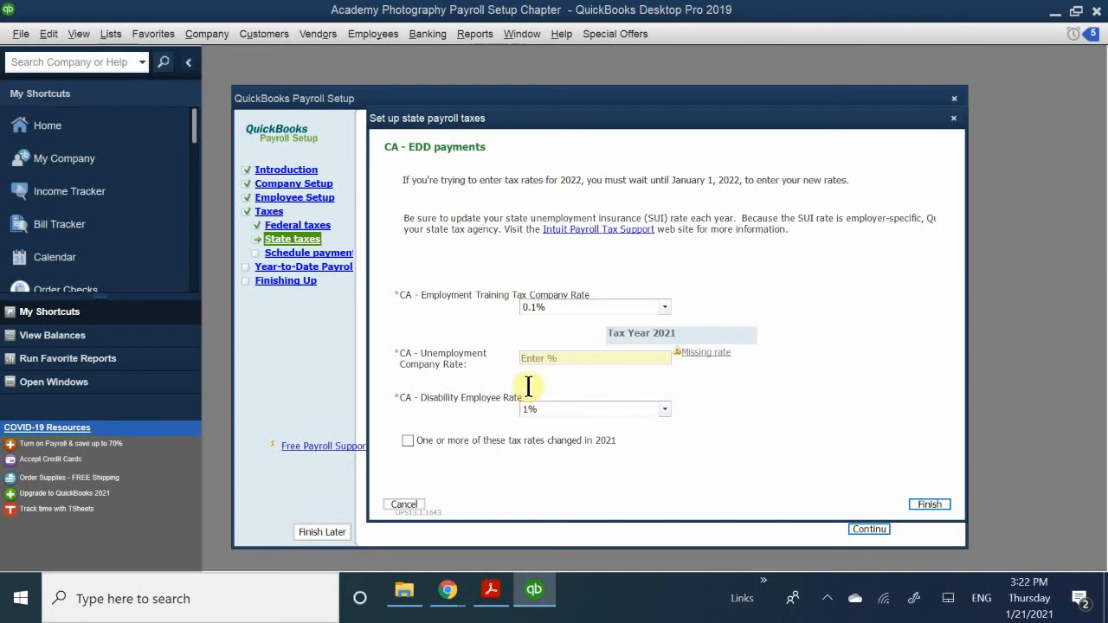
click(559, 358)
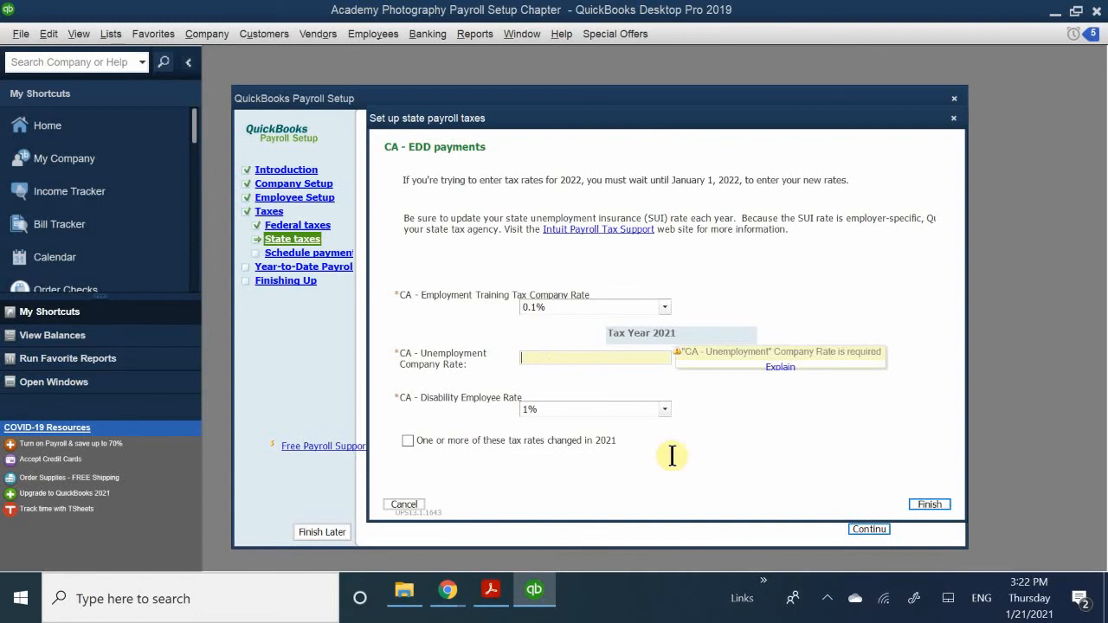
text(3.4)
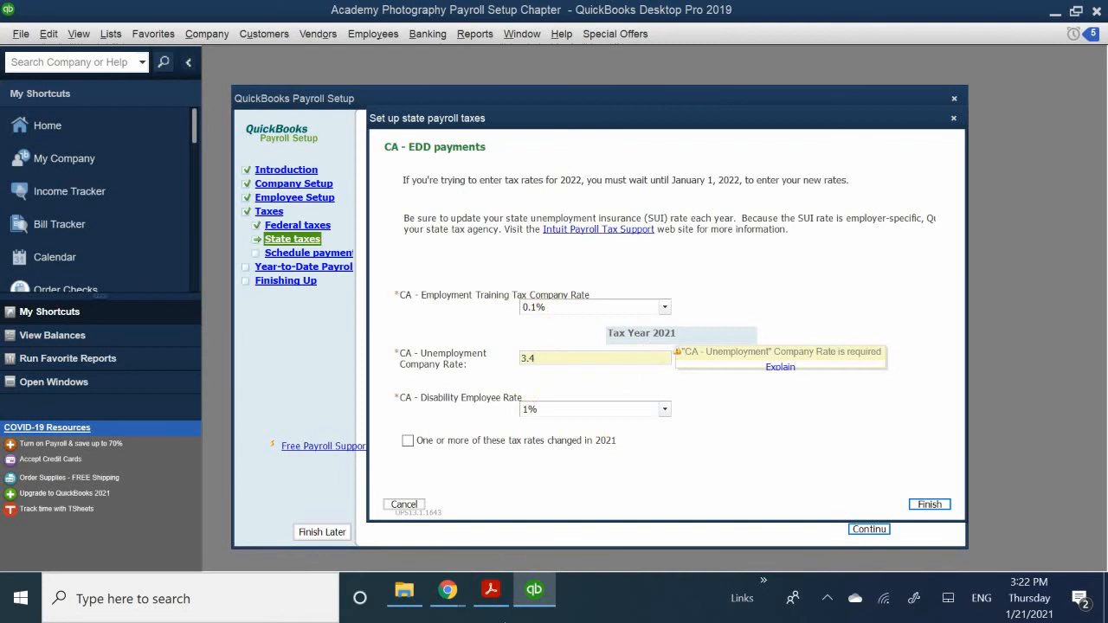
Step: Compare the CA - EDD payments rates with the PDF figure and finish the state payroll taxes setup in QuickBooks
mouse_move(493, 590)
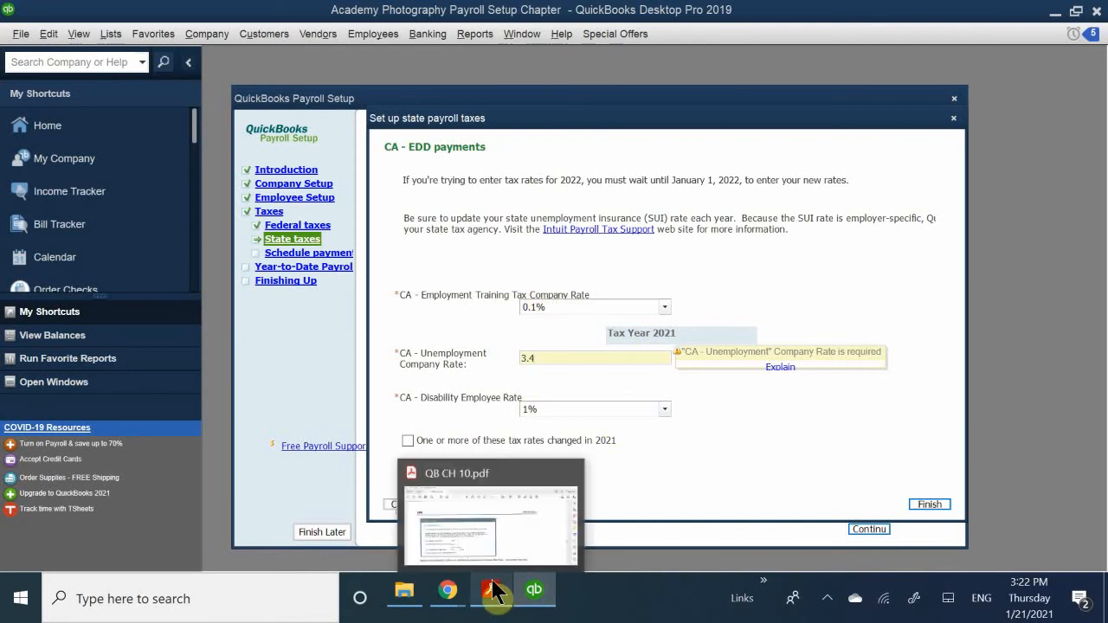
mouse_move(509, 538)
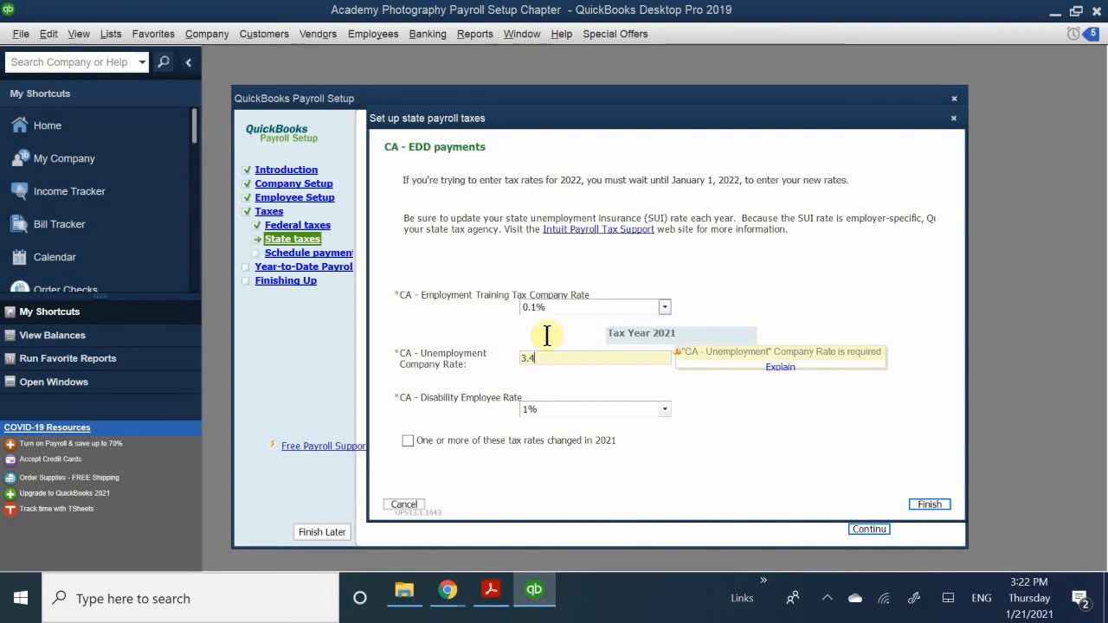
mouse_move(536, 596)
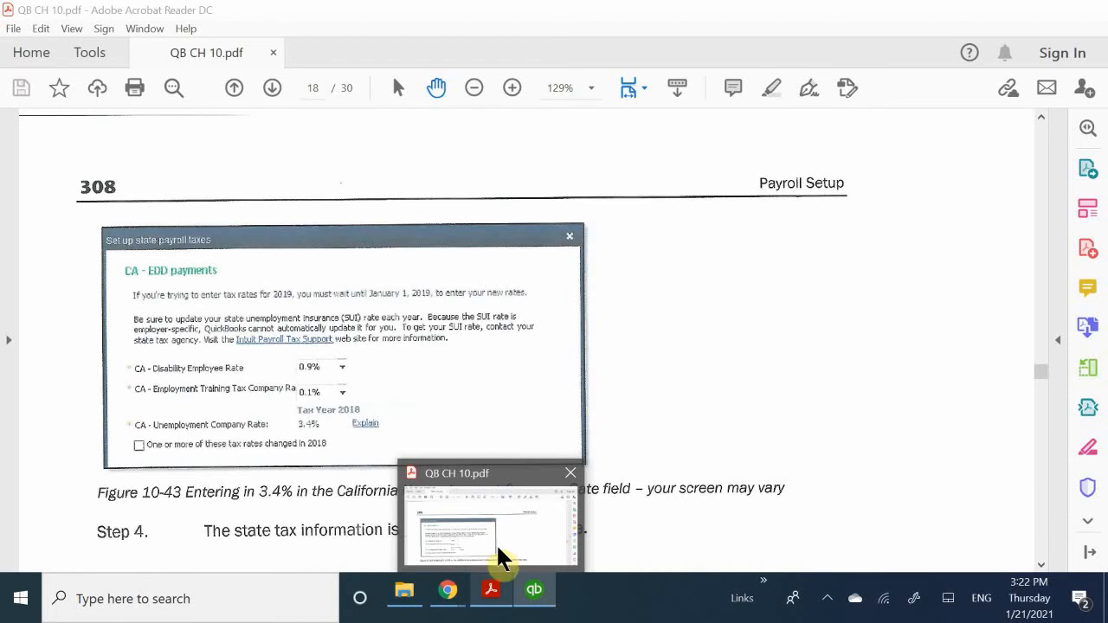
click(534, 590)
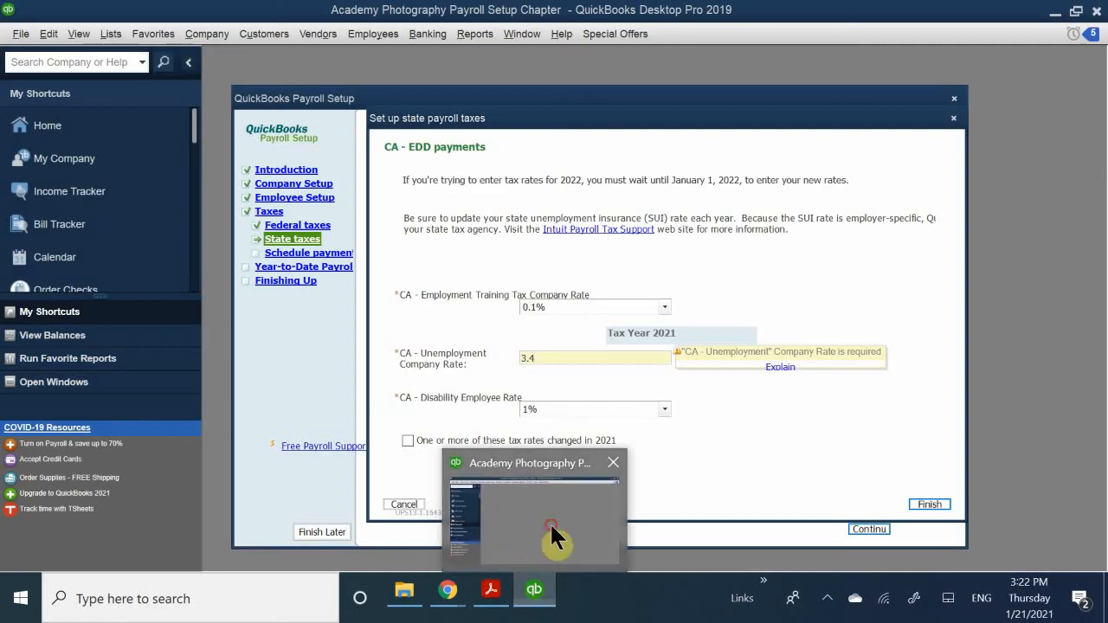
click(931, 503)
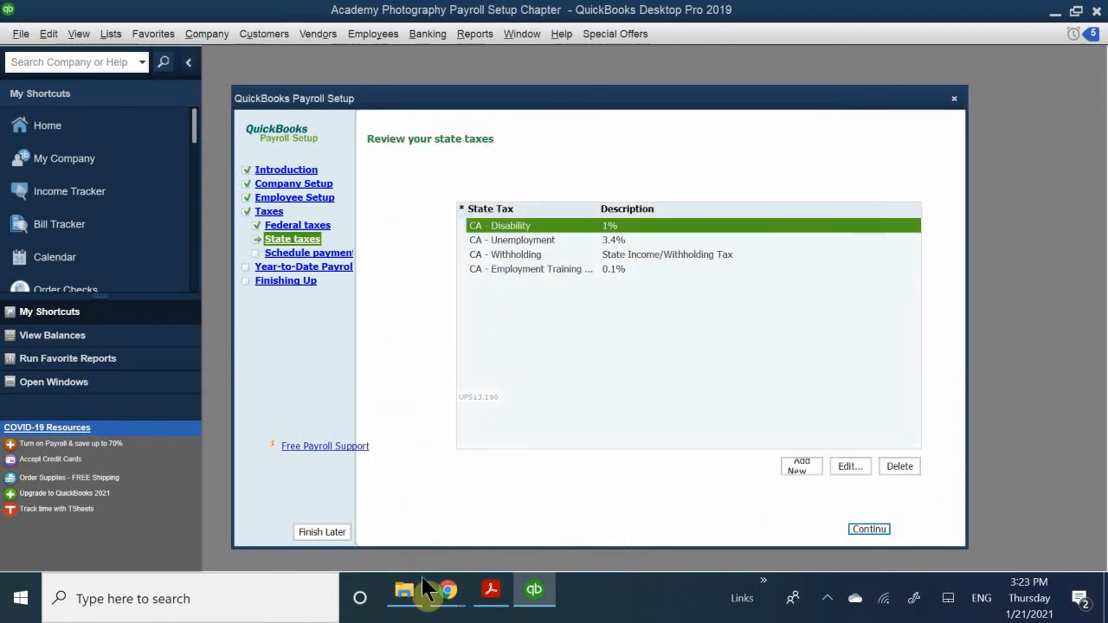
Step: Check the next instruction in QB CH 10.pdf in Acrobat Reader, then return to QuickBooks and continue from state taxes to scheduling payments
click(505, 597)
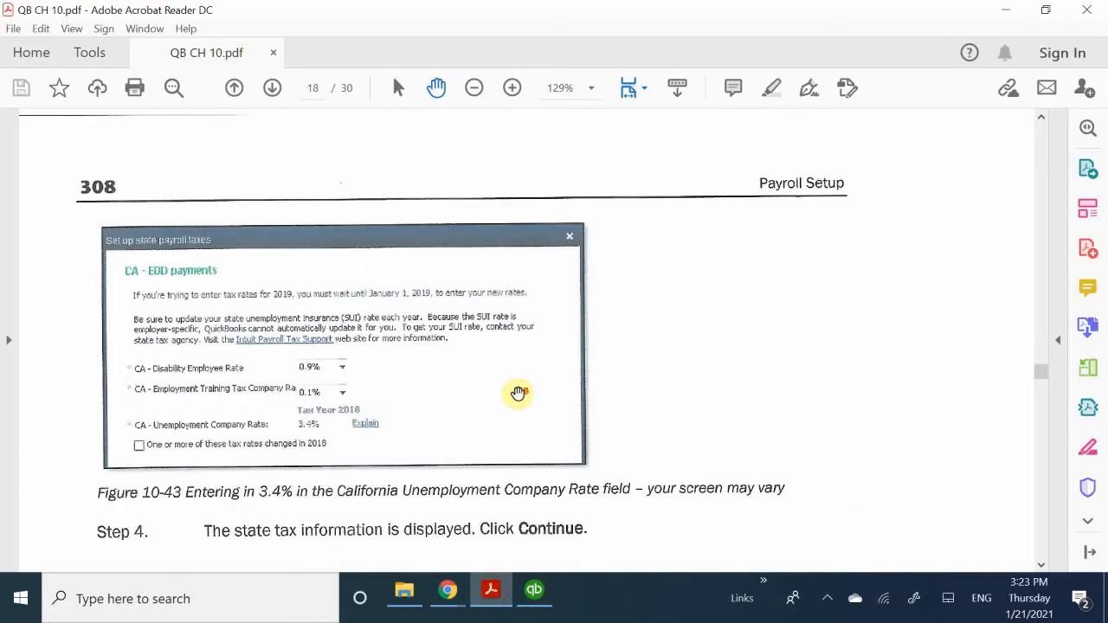
scroll(529, 430, down, 5)
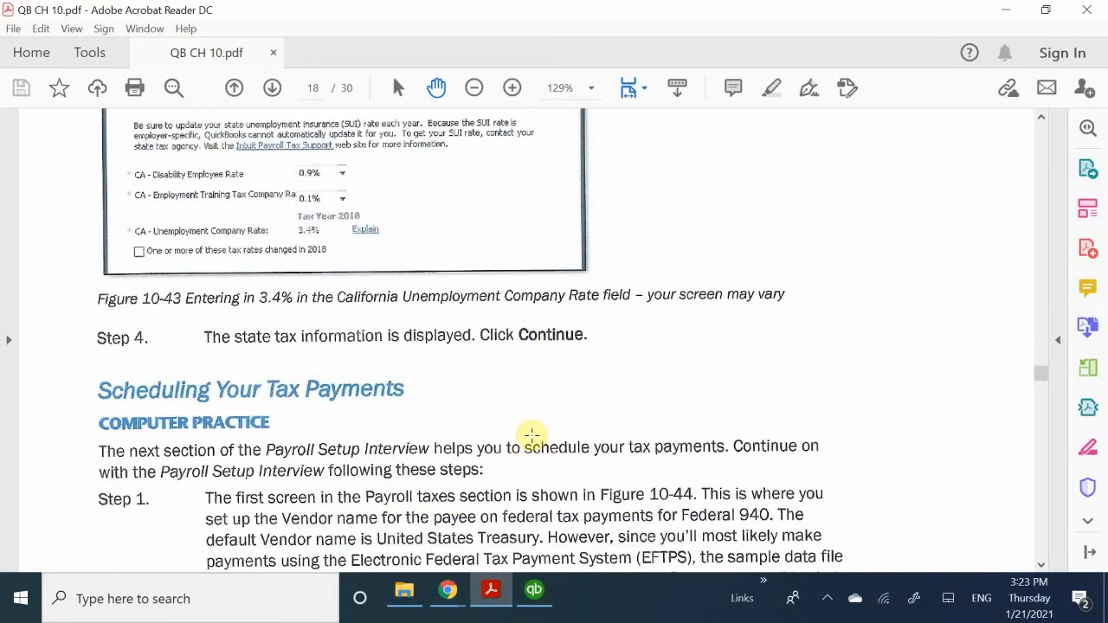
scroll(531, 435, up, 2)
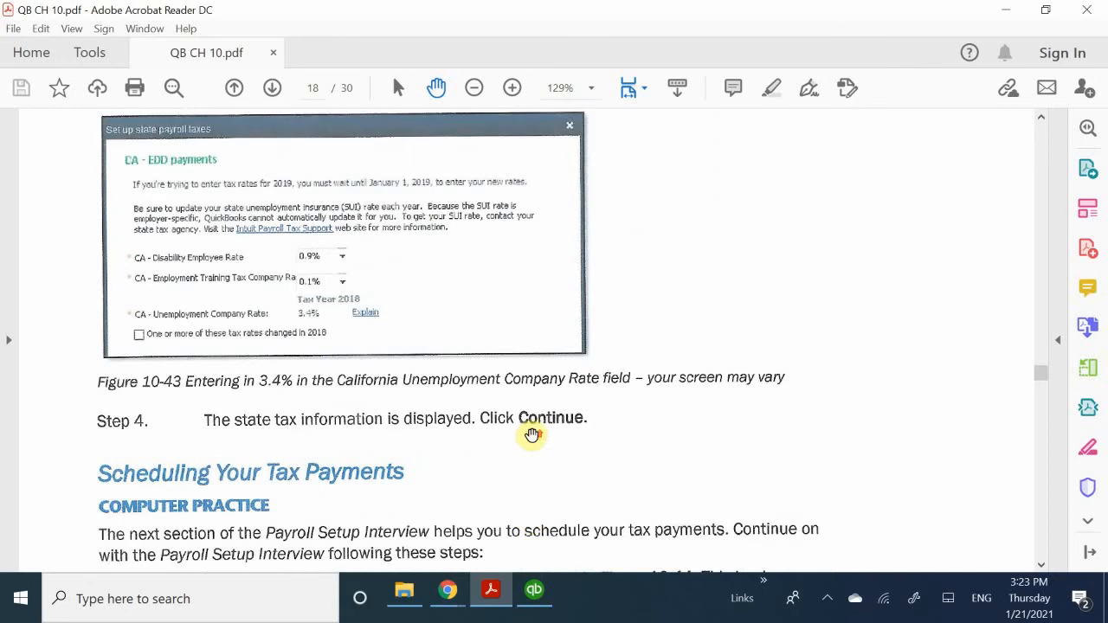
click(534, 597)
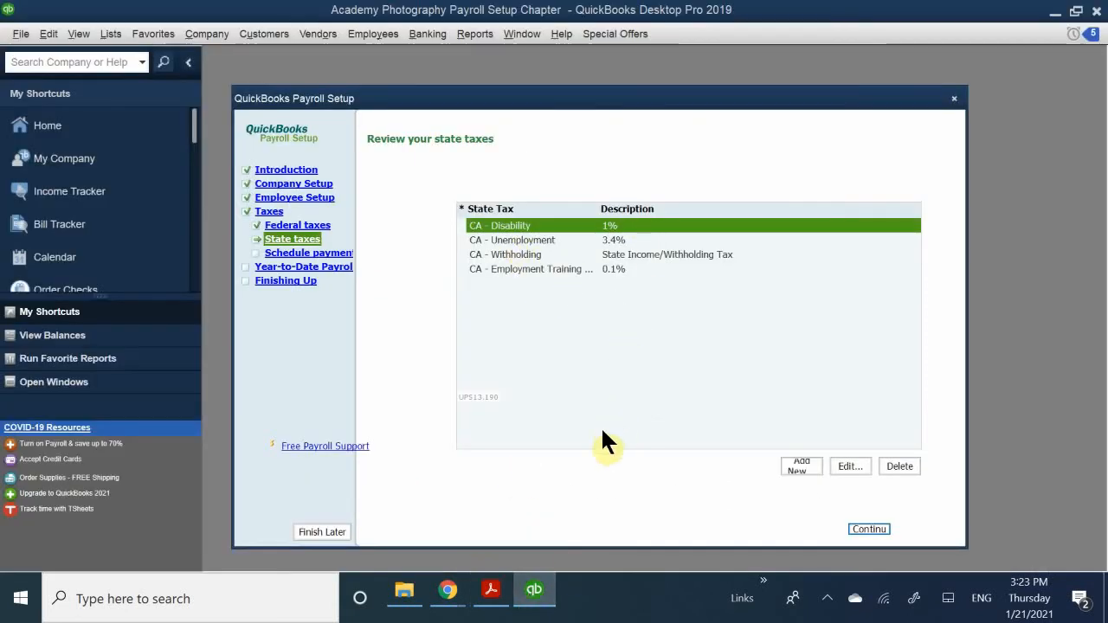
click(862, 528)
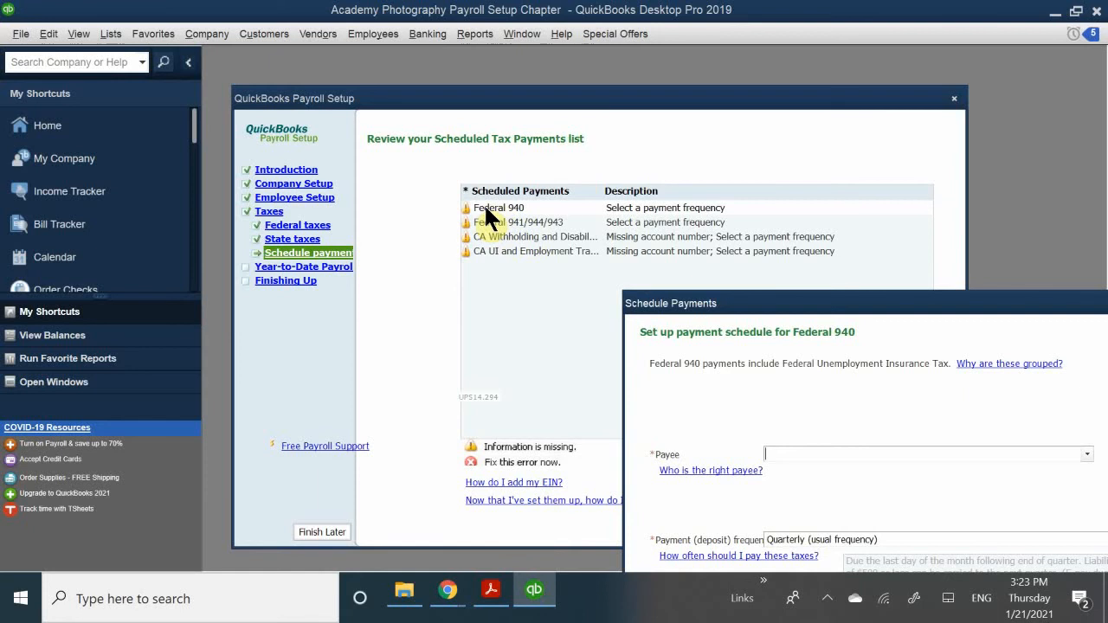
Step: Reposition the Schedule Payments window for Federal 940 so its whole form is in view
click(685, 305)
drag(687, 306, 394, 161)
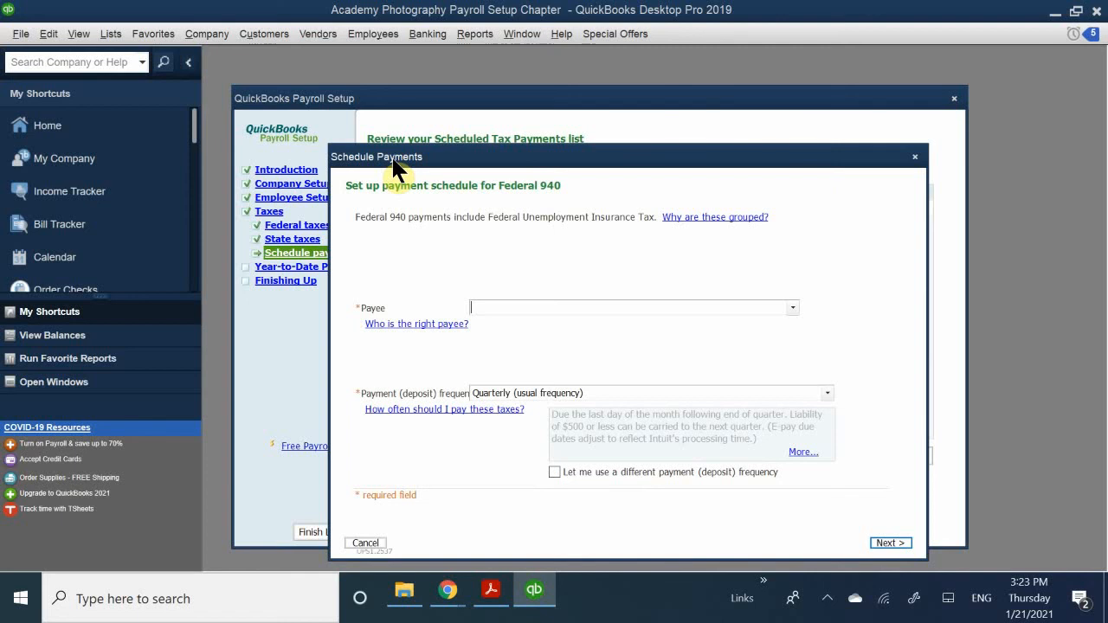
drag(394, 164, 476, 281)
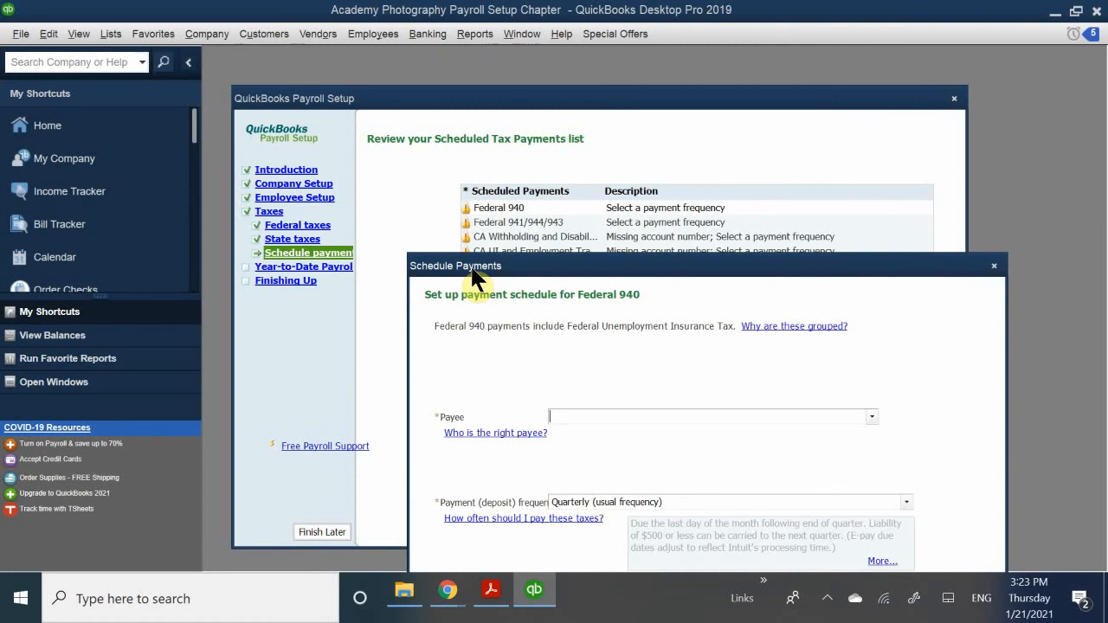
drag(476, 277, 435, 170)
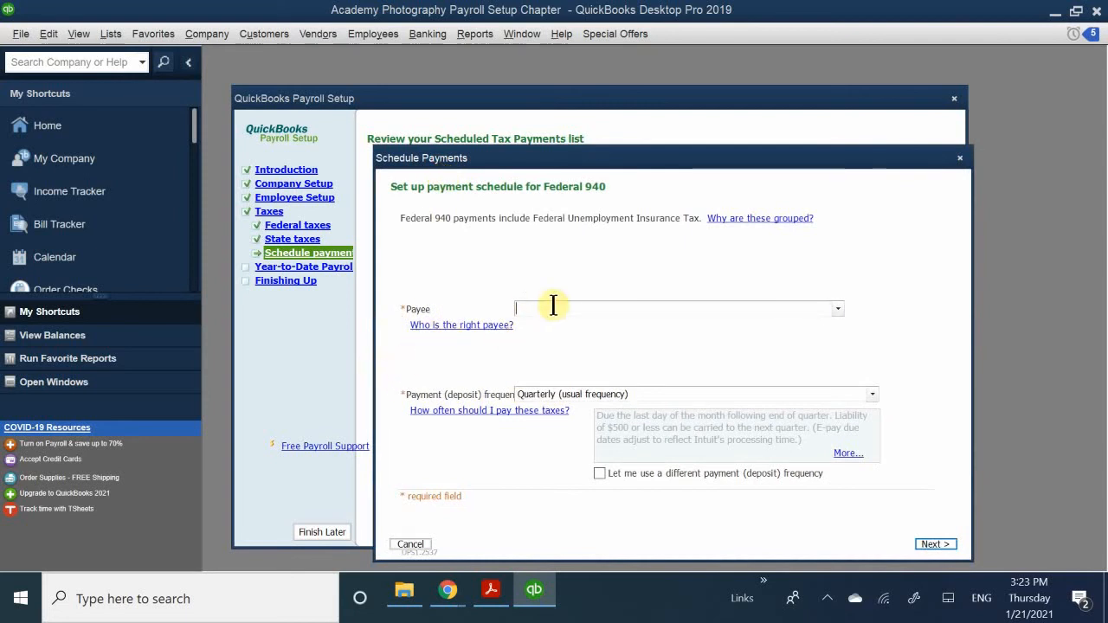
Step: Switch to QB CH 10.pdf in Acrobat Reader, read the Federal 940 payee and deposit frequency instructions, and return to QuickBooks
mouse_move(443, 601)
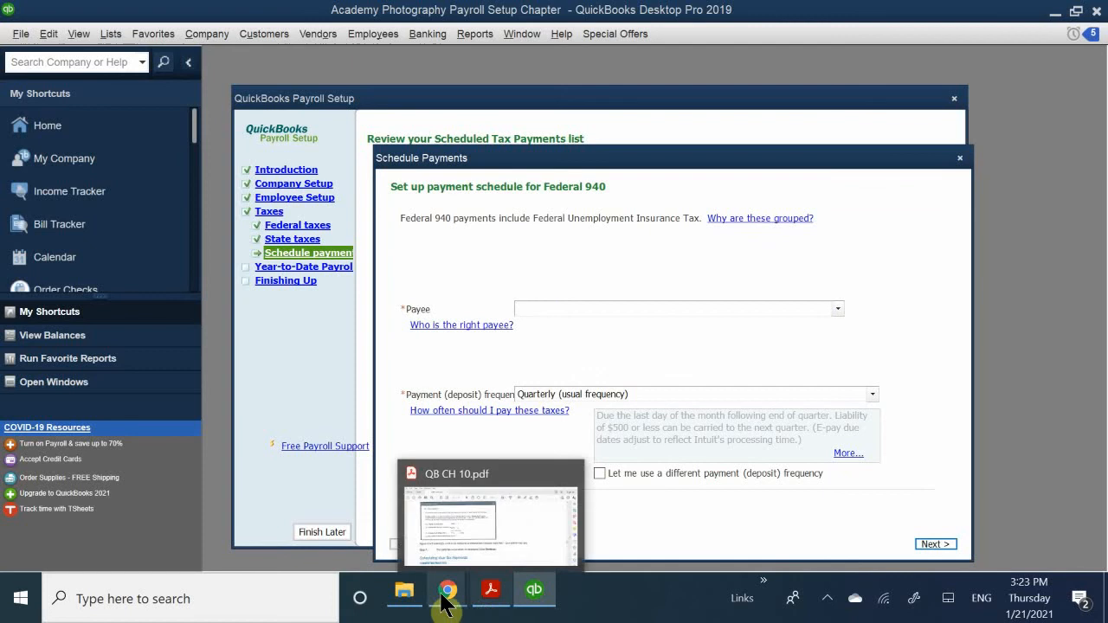
click(490, 592)
scroll(494, 382, down, 3)
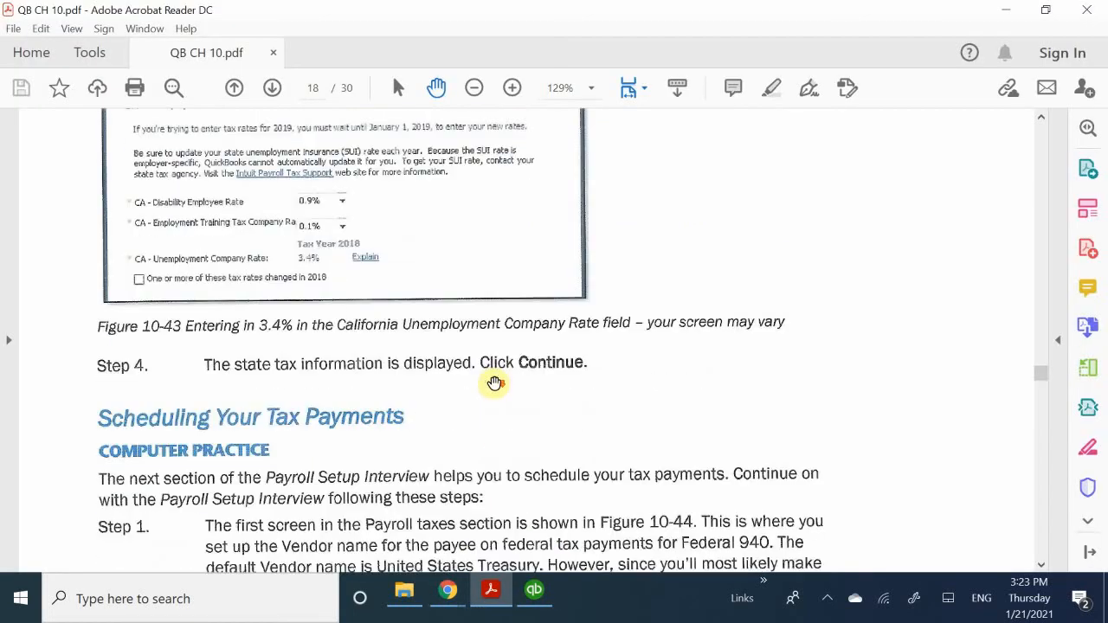
scroll(494, 383, down, 10)
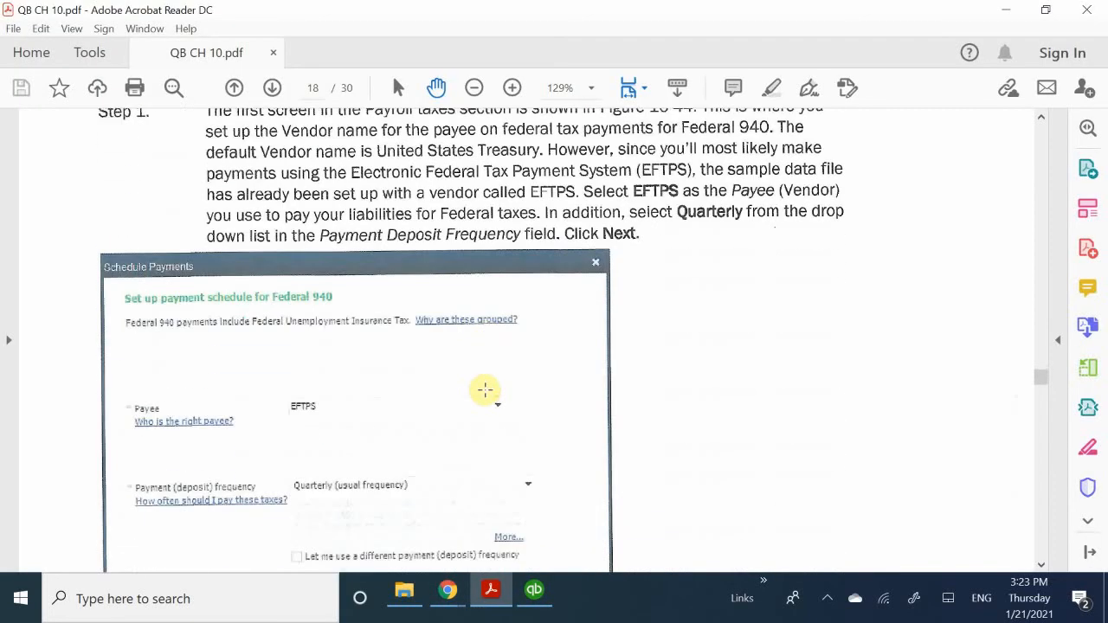
scroll(485, 390, down, 1)
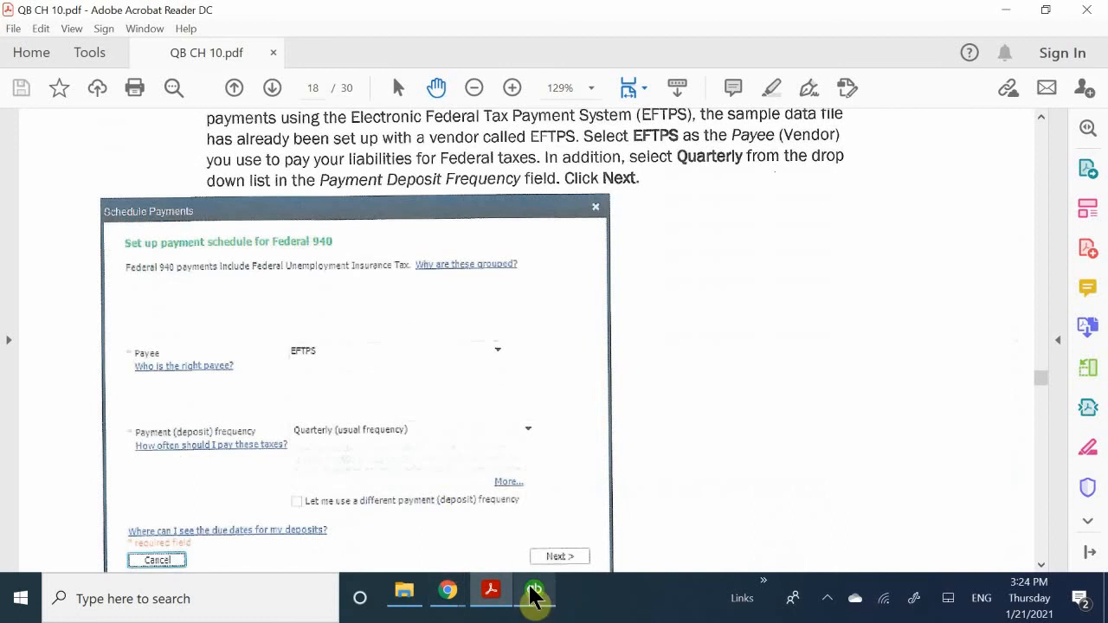
mouse_move(547, 592)
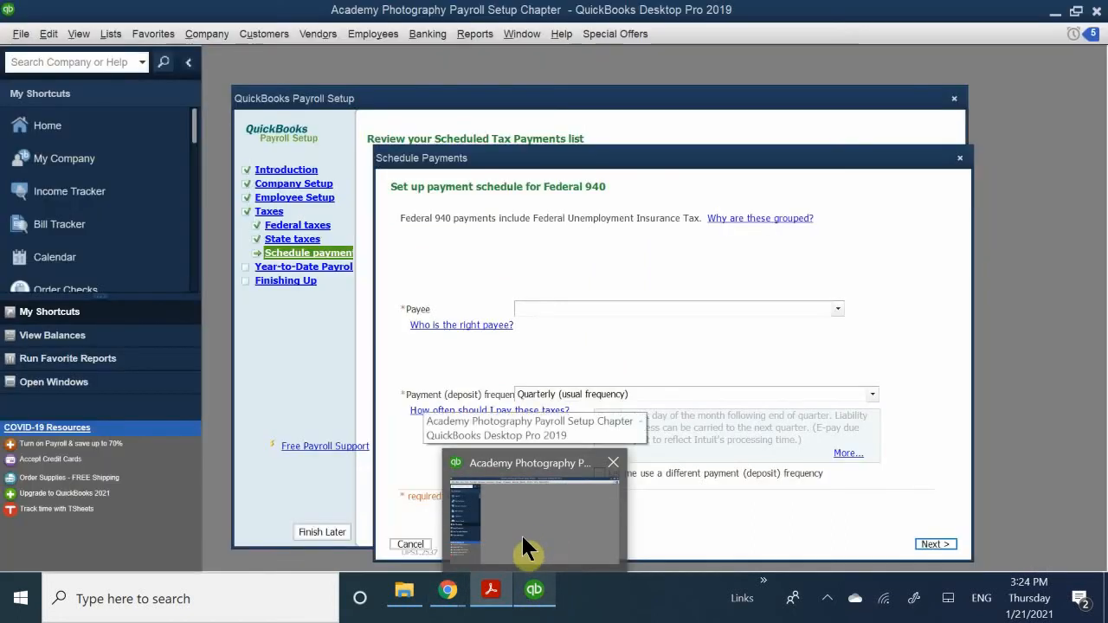
click(521, 533)
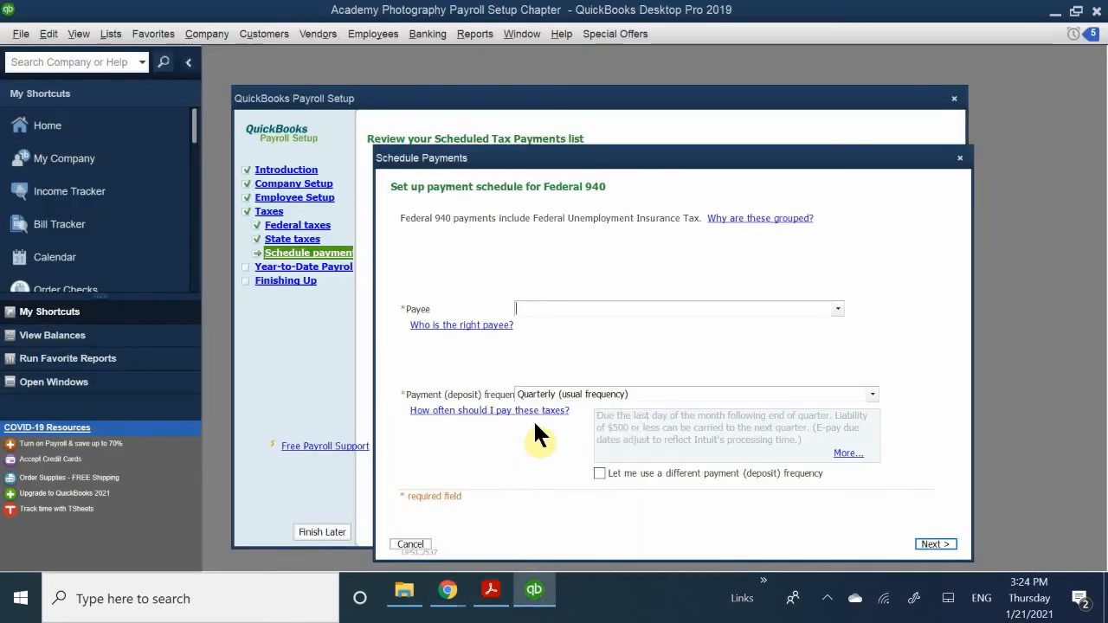
Step: Enter EFTPS as the payee in the Federal 940 payment schedule
text(EF)
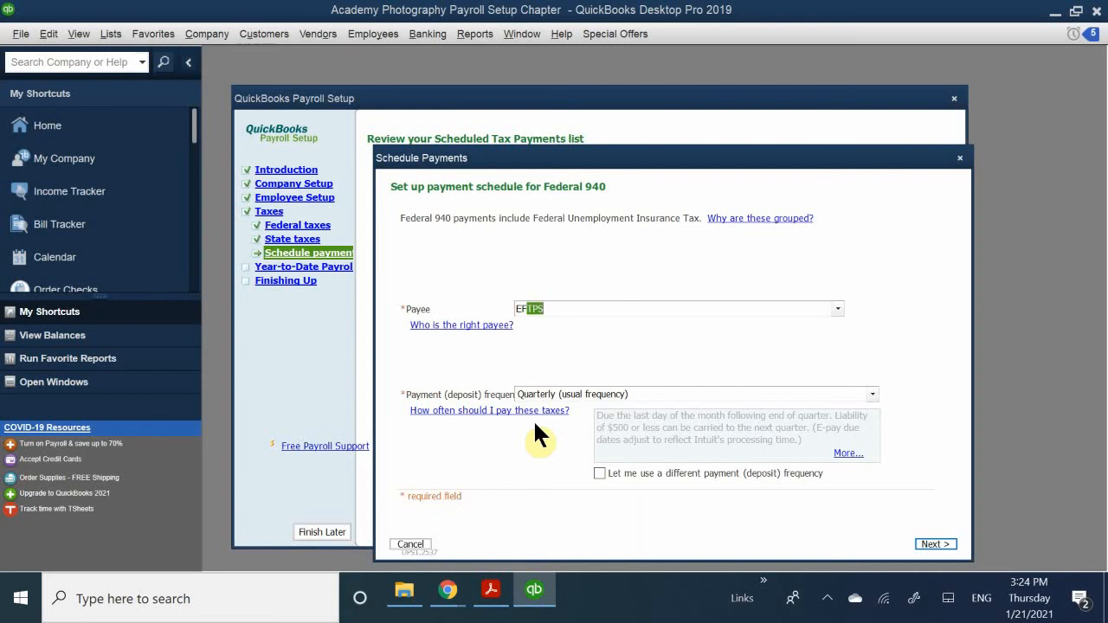
text(TPS)
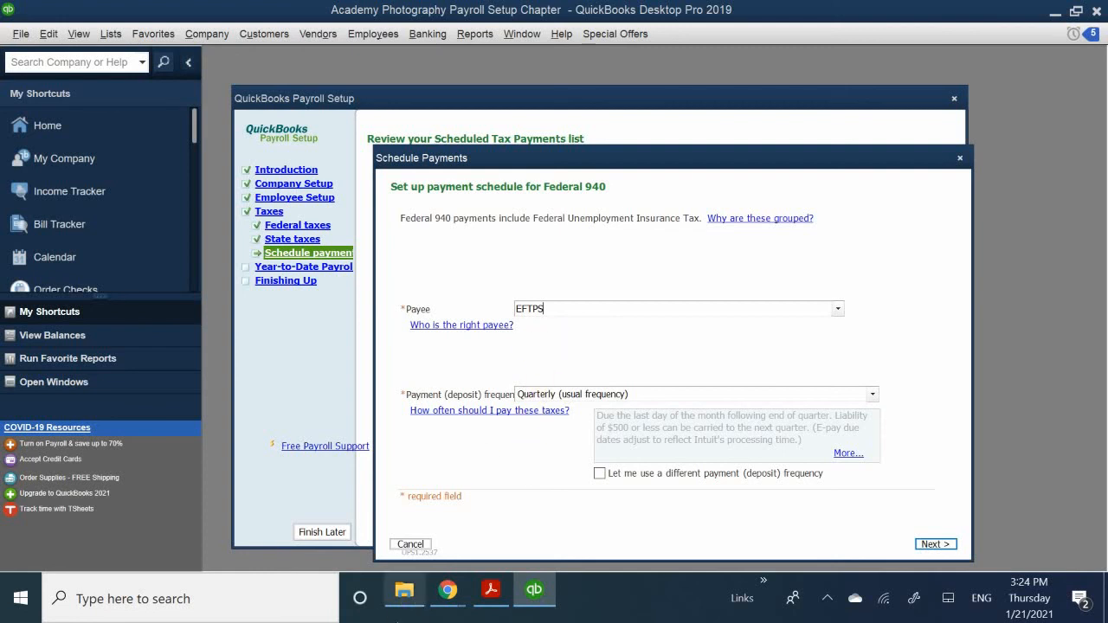
mouse_move(491, 595)
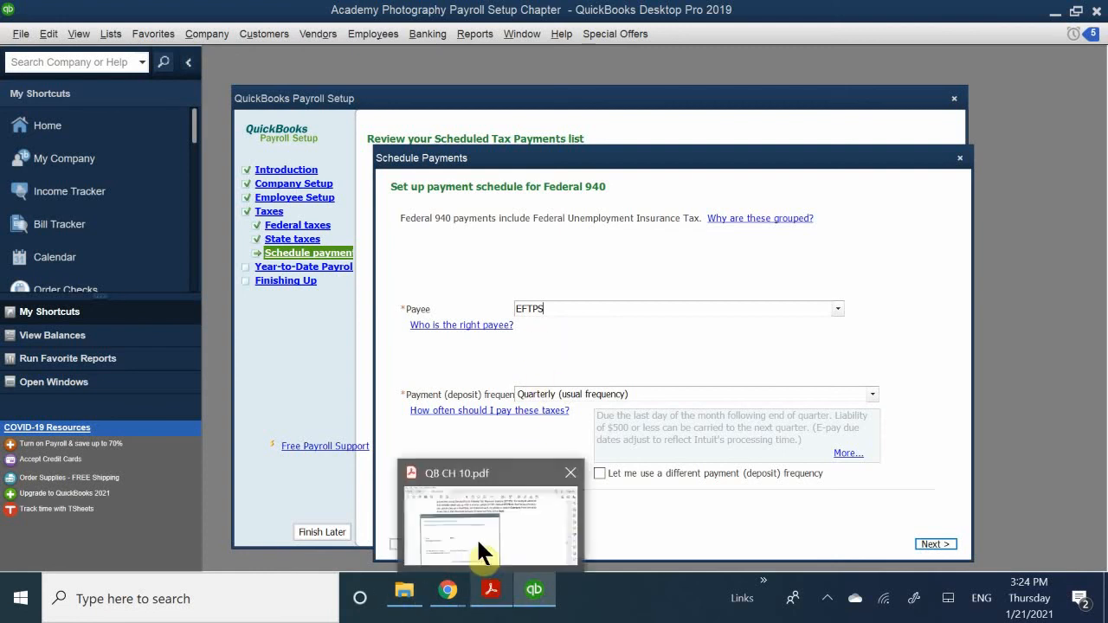
mouse_move(481, 552)
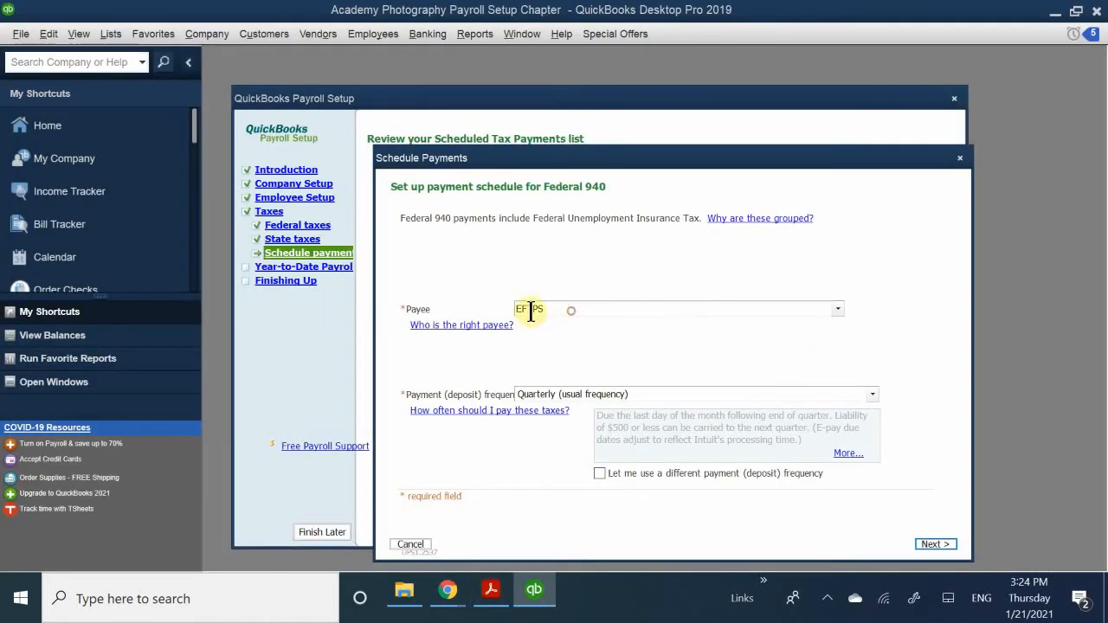
drag(522, 309, 613, 319)
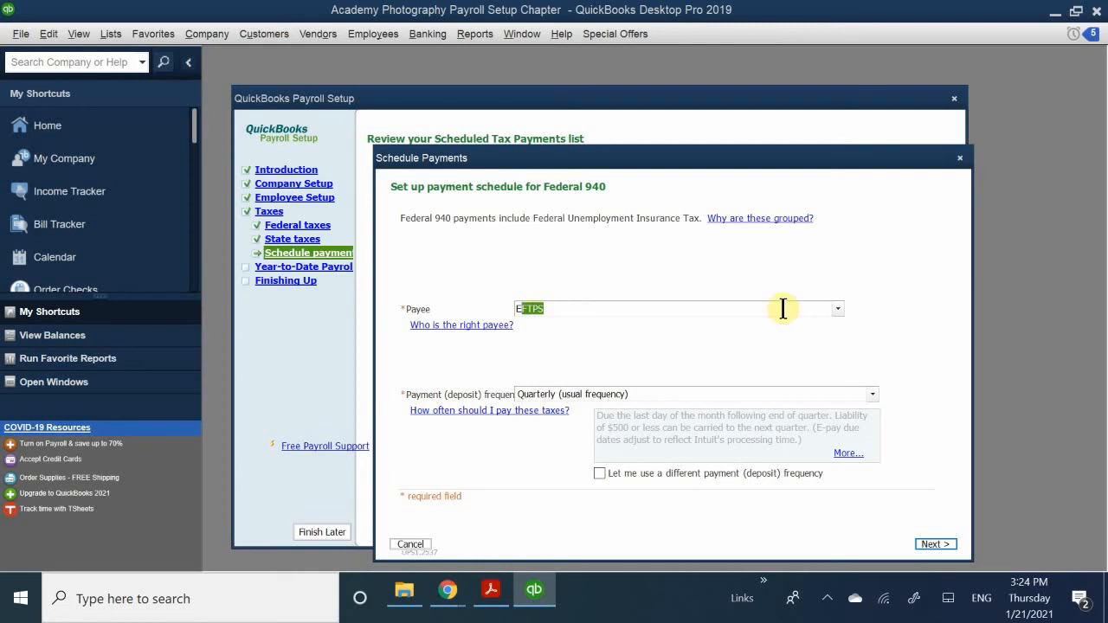
click(571, 317)
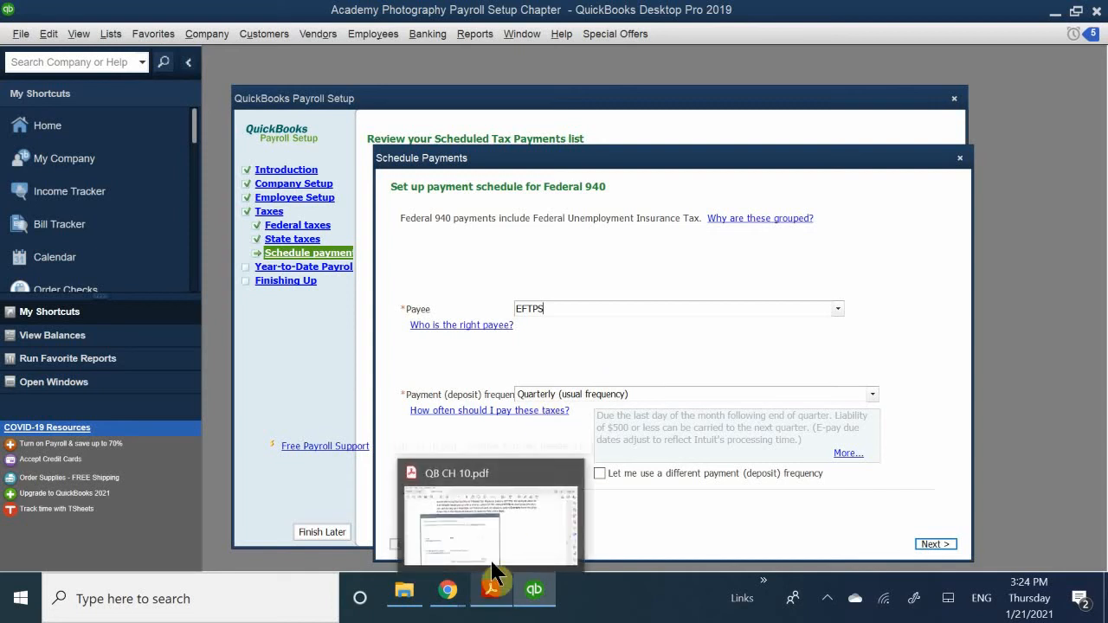
Step: Read the Federal 941/944 and CA Withholding and Disability Insurance payment figures in QB CH 10.pdf in Acrobat Reader, and return to QuickBooks
click(489, 590)
scroll(505, 446, down, 5)
scroll(505, 446, down, 10)
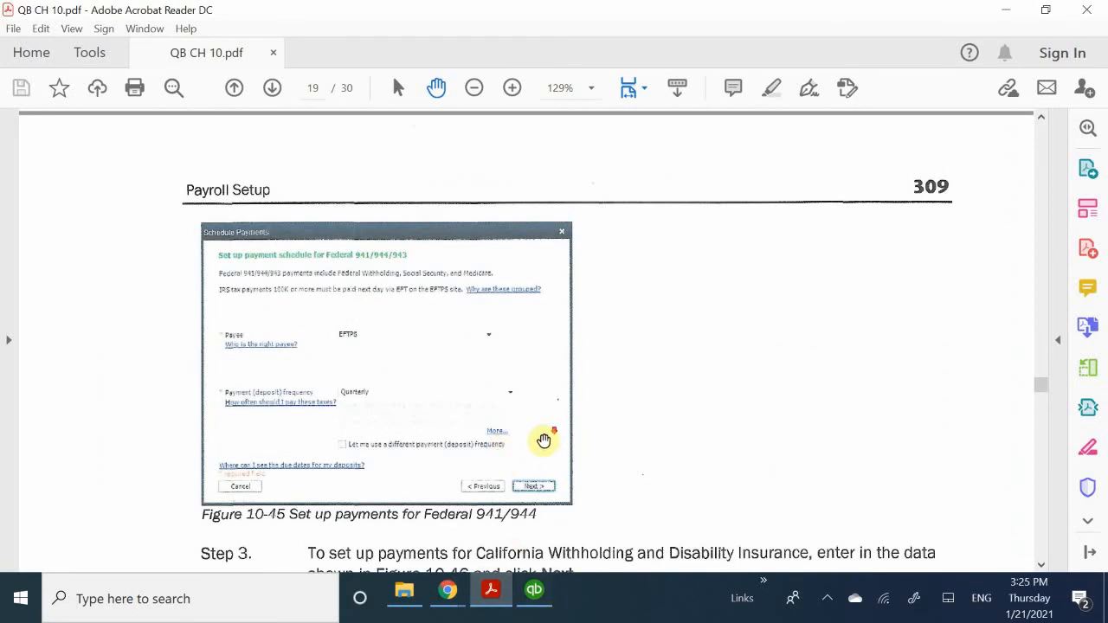
scroll(535, 474, down, 5)
scroll(535, 475, down, 1)
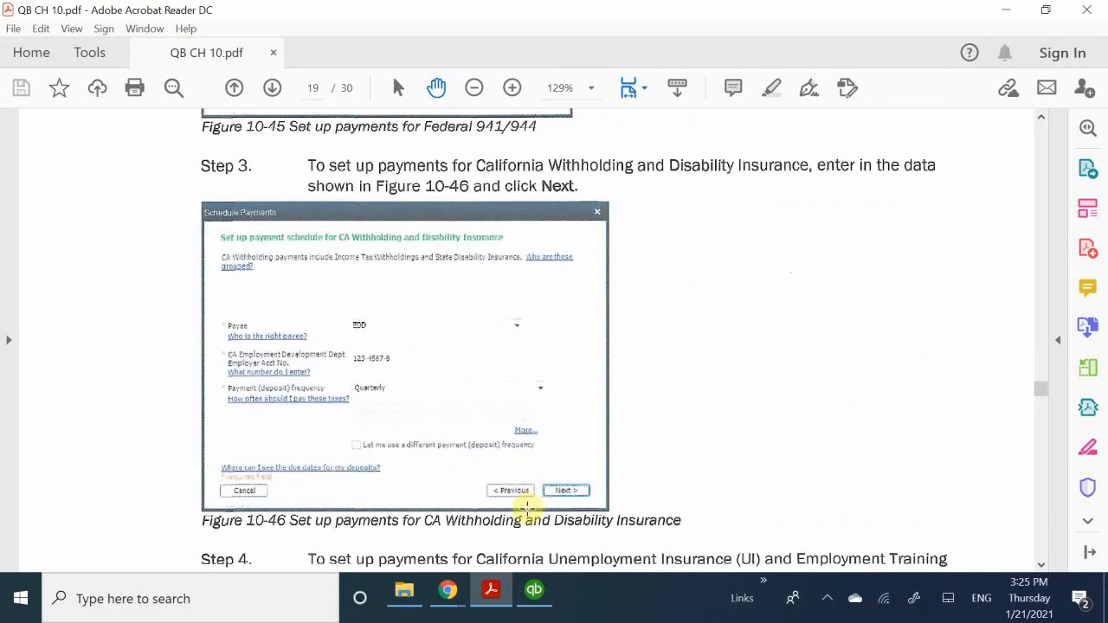
scroll(405, 410, up, 2)
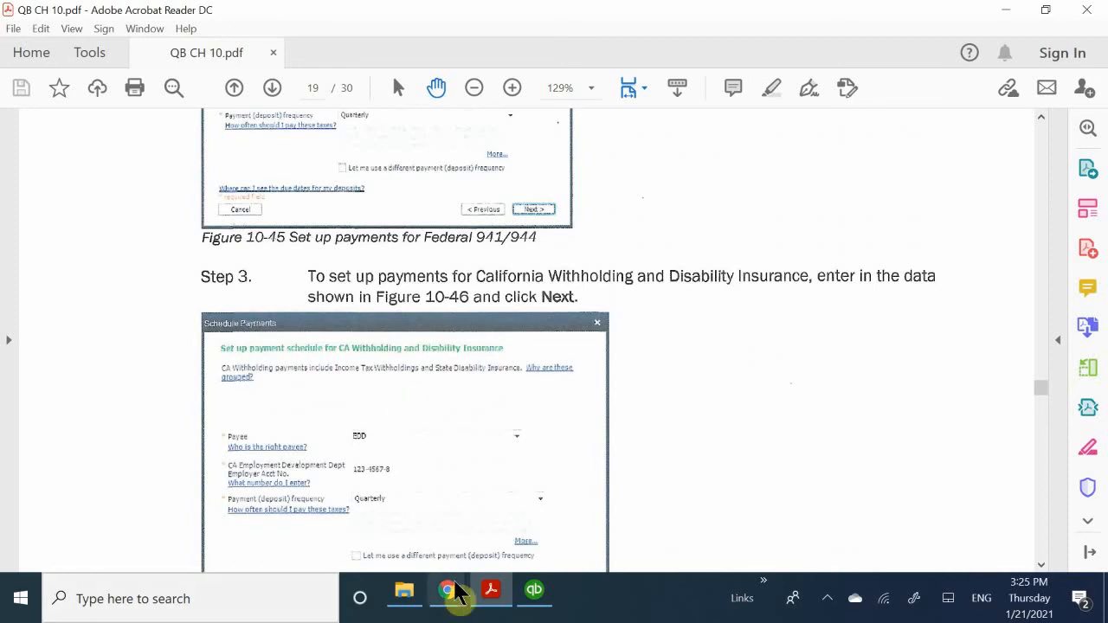
click(544, 594)
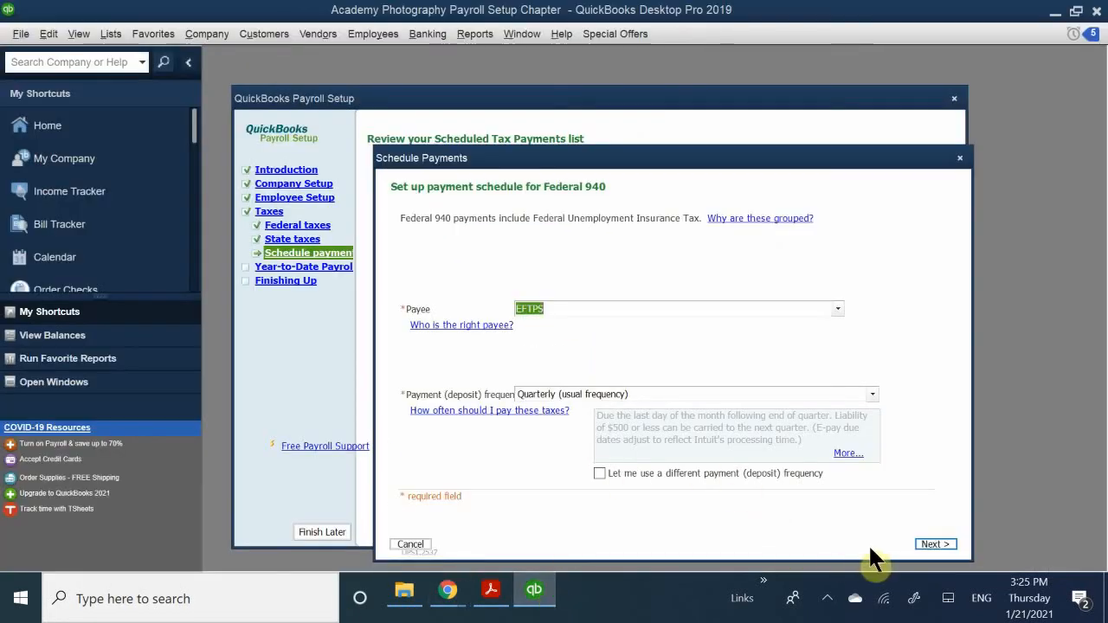
Step: Accept the Federal 940 payment schedule and set the Federal 941/944/943 payee to EFTPS
click(935, 543)
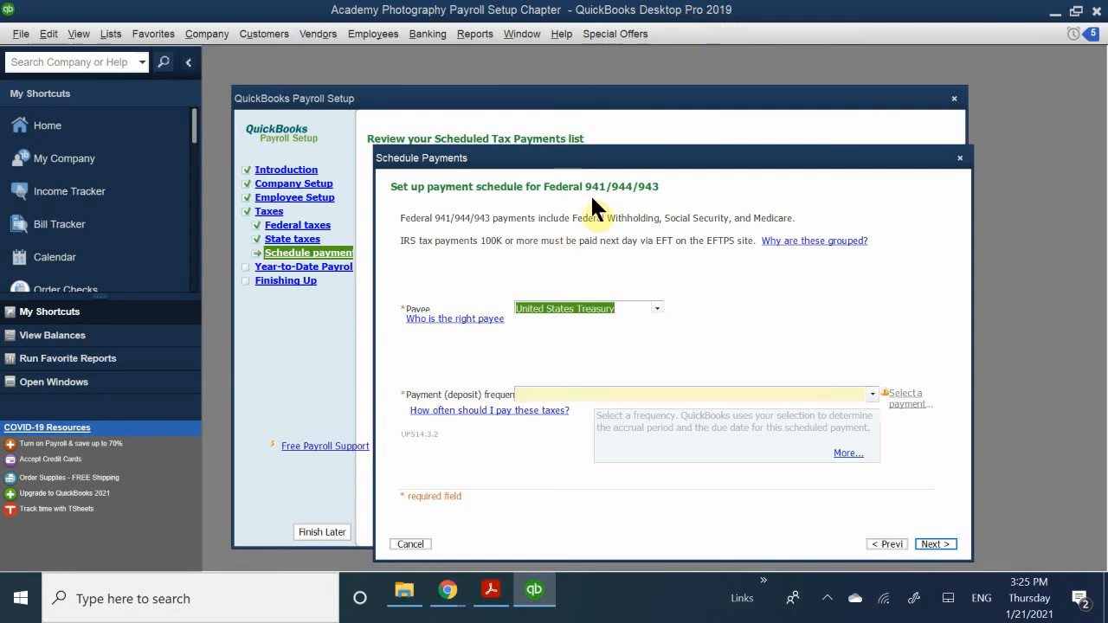
click(537, 309)
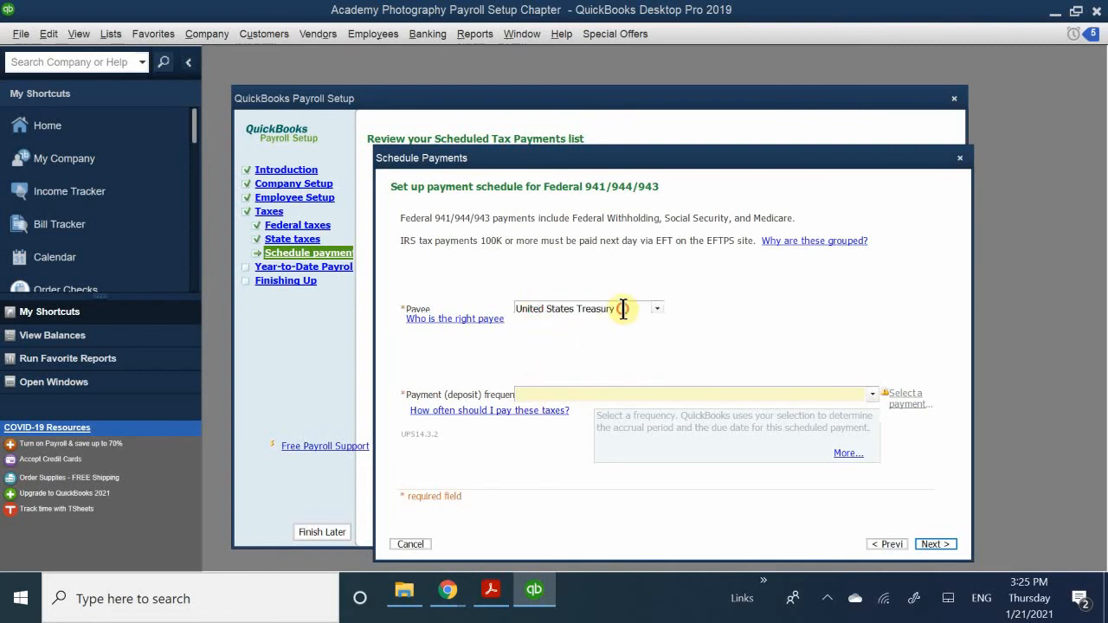
drag(617, 308, 483, 317)
text(E)
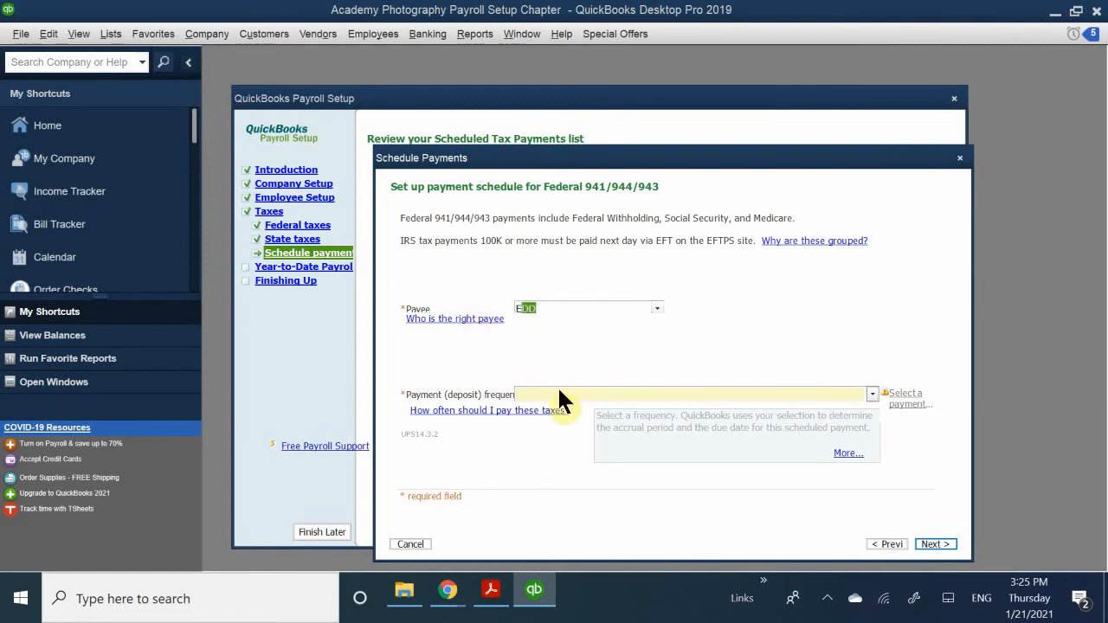
text(FT)
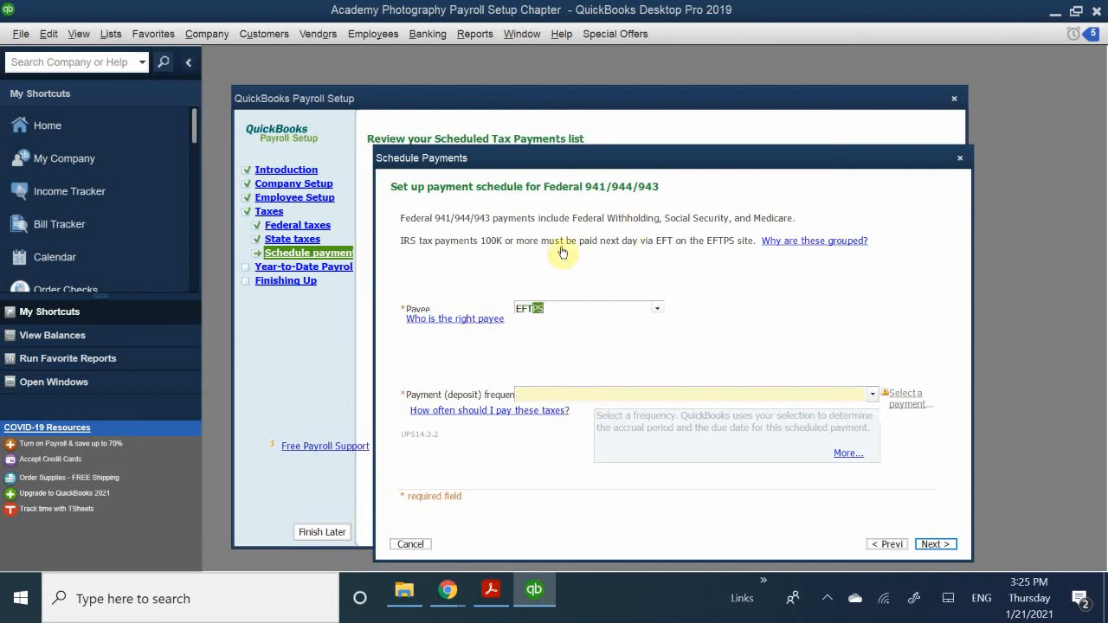
text(PS)
Step: Check the Federal 941/944 deposit frequency in Figure 10-45 of QB CH 10.pdf in Acrobat Reader, and return to QuickBooks
click(548, 394)
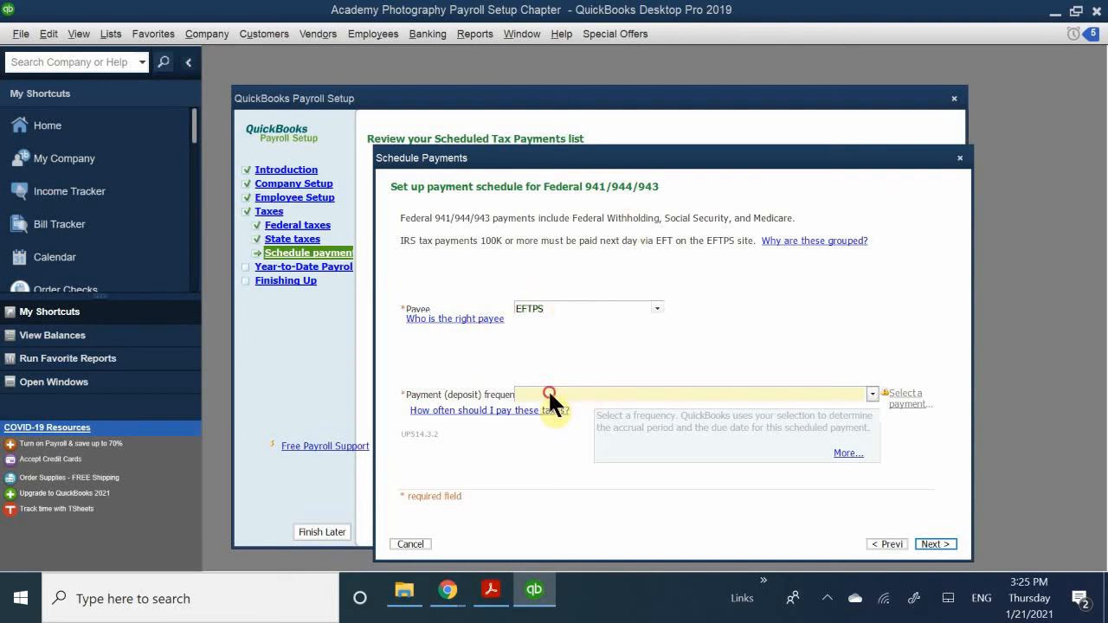
click(493, 597)
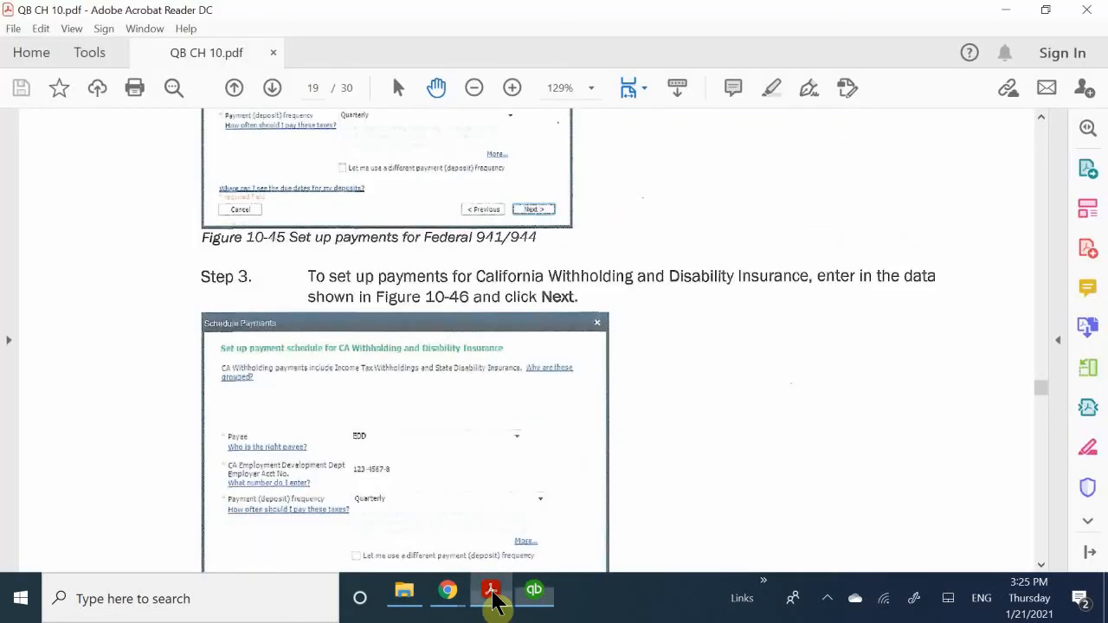
scroll(467, 405, up, 4)
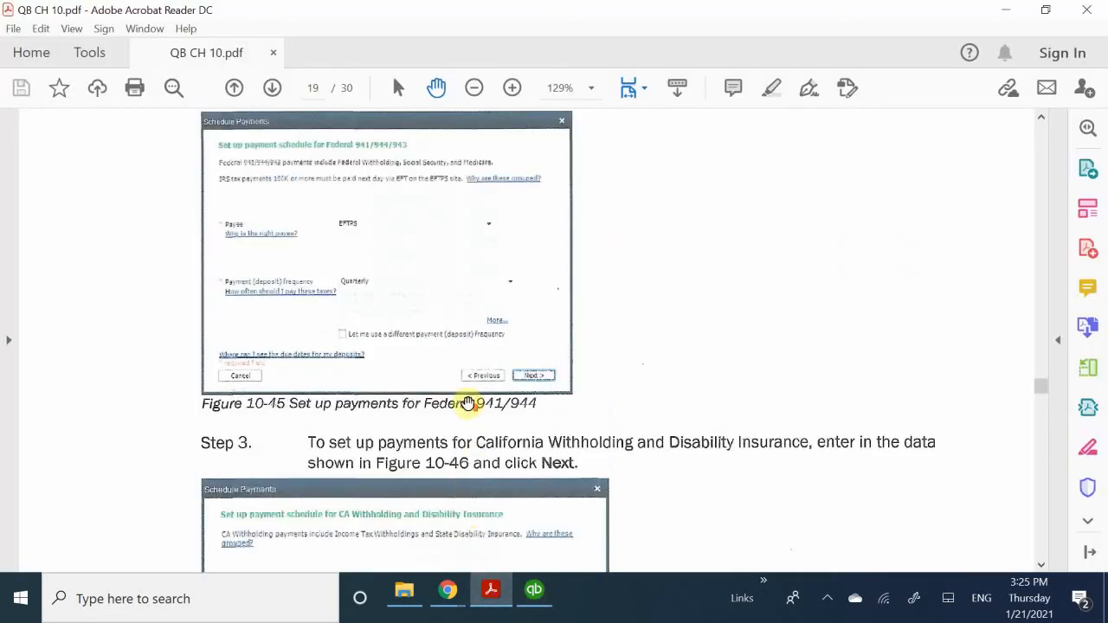
scroll(467, 404, up, 3)
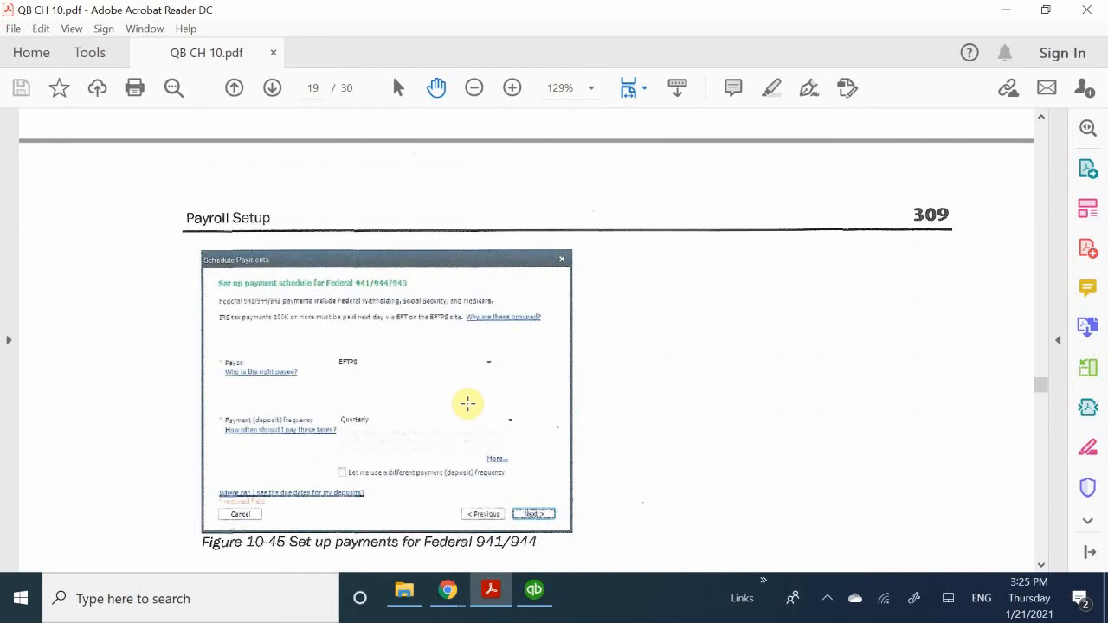
click(534, 592)
Step: Set the Federal 941/944/943 payment frequency to Quarterly and proceed to the CA Withholding and Disability Insurance schedule
click(533, 394)
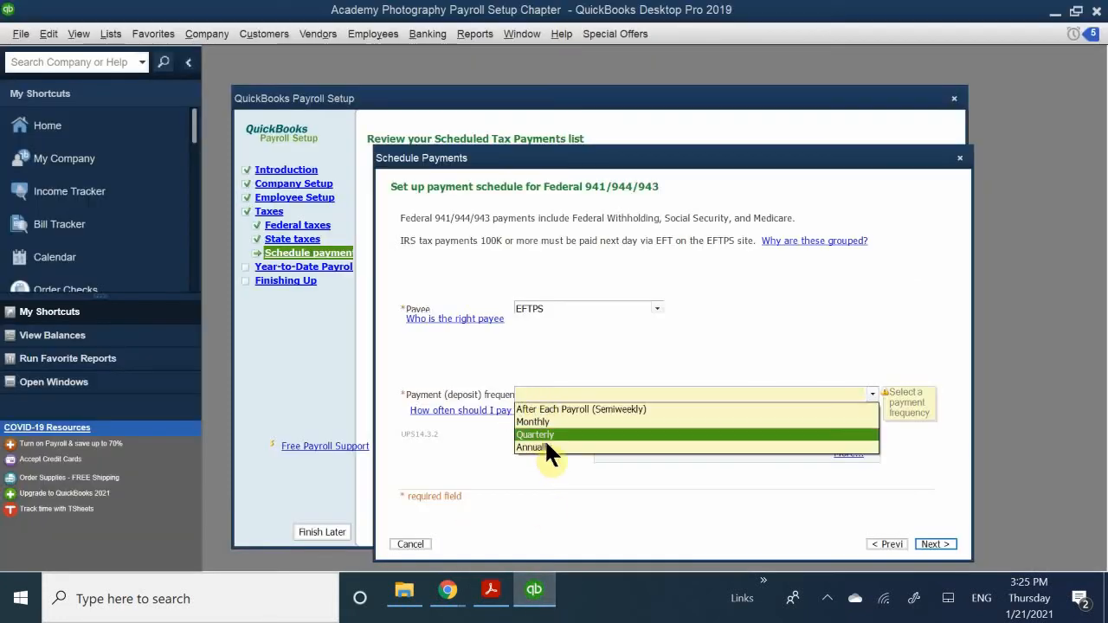
click(553, 435)
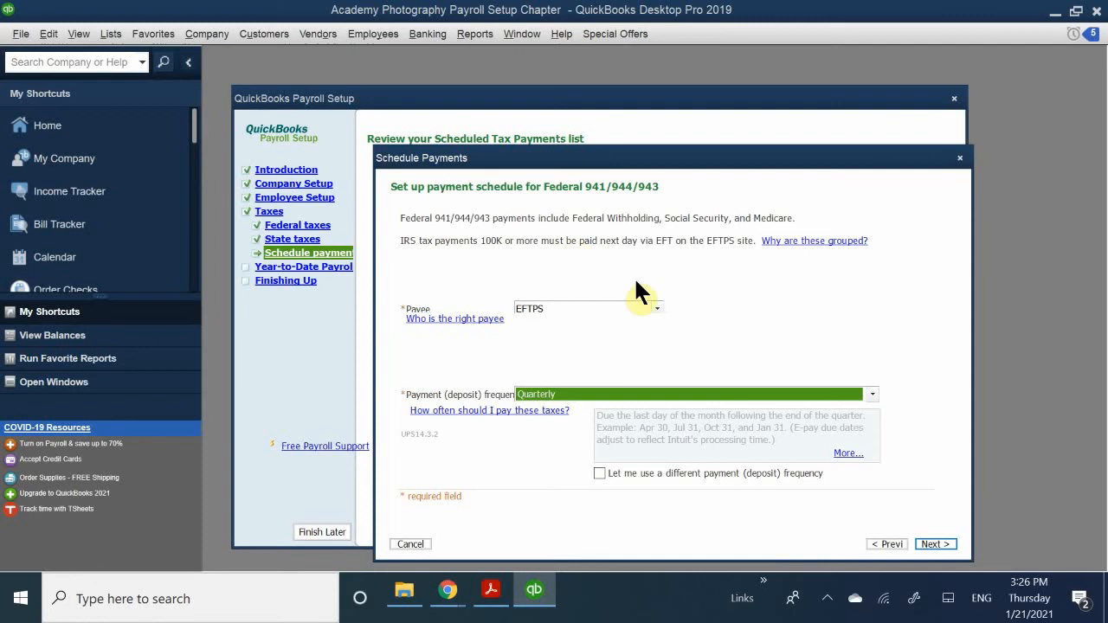
click(933, 543)
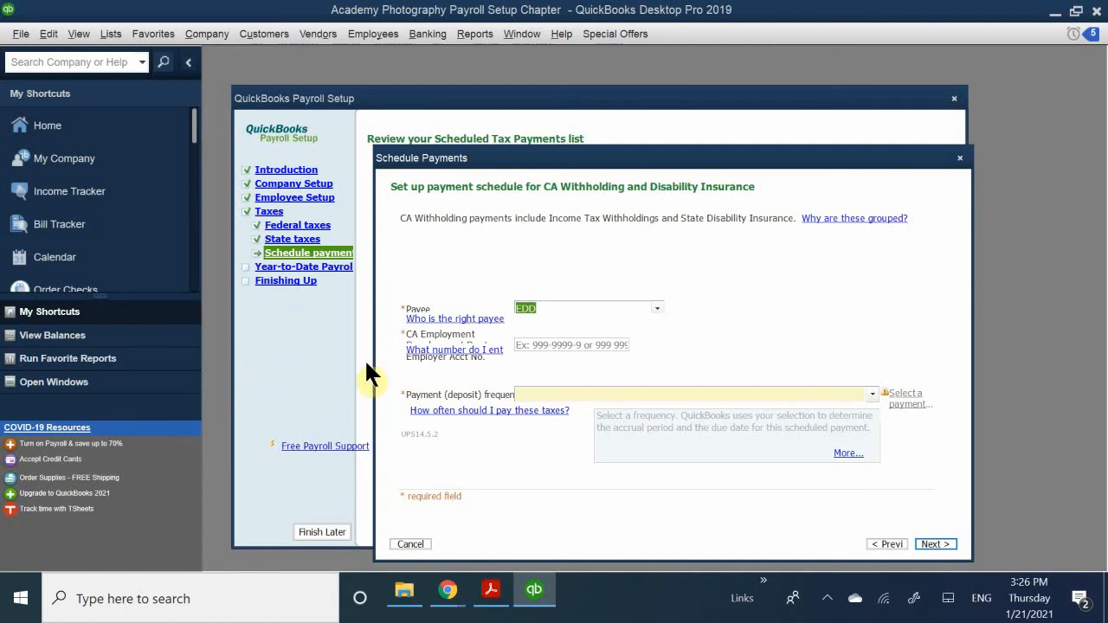
Step: Read the CA Withholding and Disability Insurance values in Figure 10-46 of QB CH 10.pdf in Acrobat Reader, and return to QuickBooks
click(566, 309)
click(558, 345)
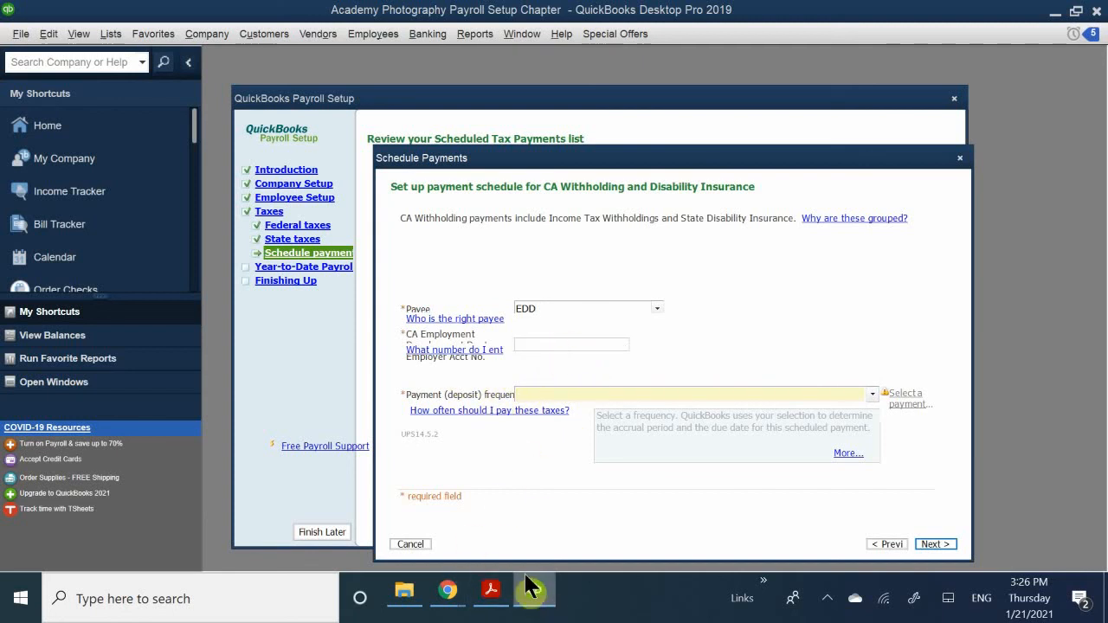
mouse_move(530, 597)
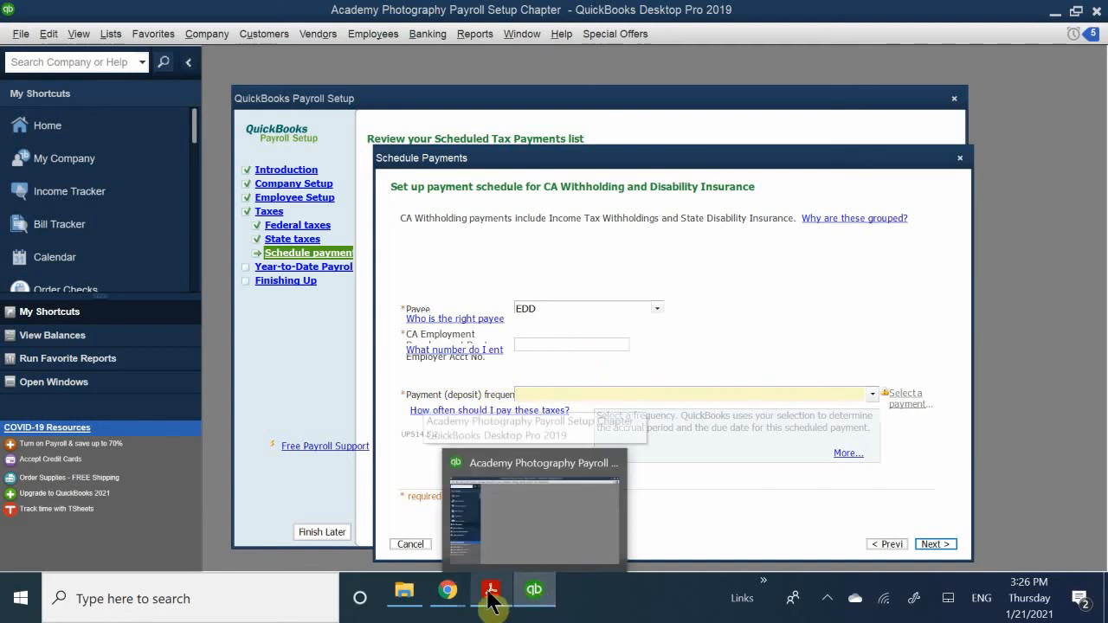
click(491, 595)
scroll(561, 349, down, 1)
scroll(561, 355, down, 8)
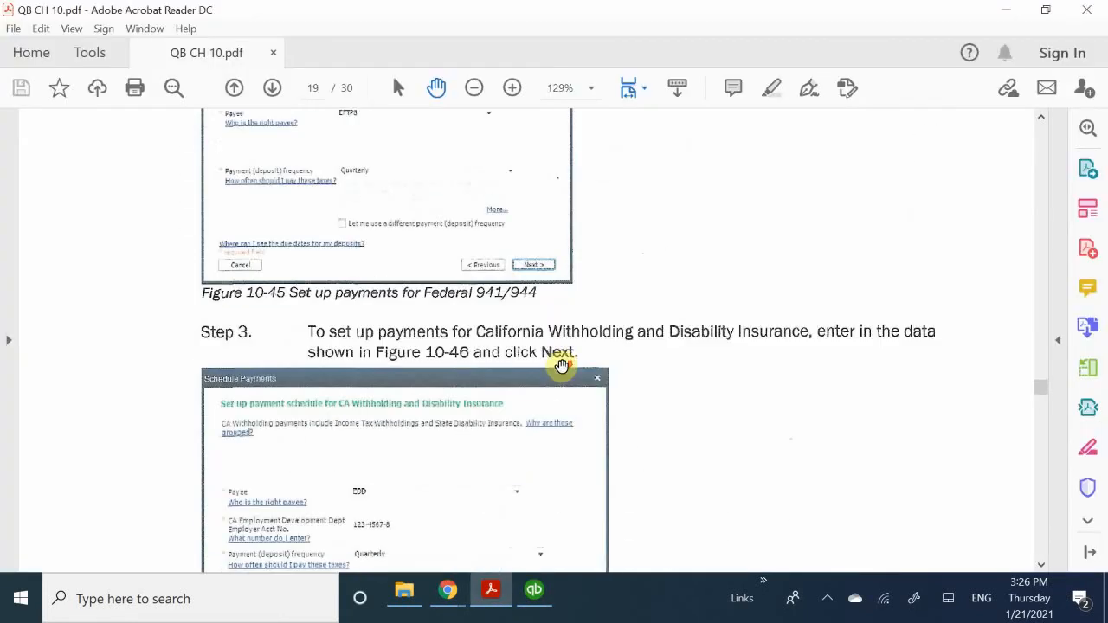
scroll(567, 366, up, 1)
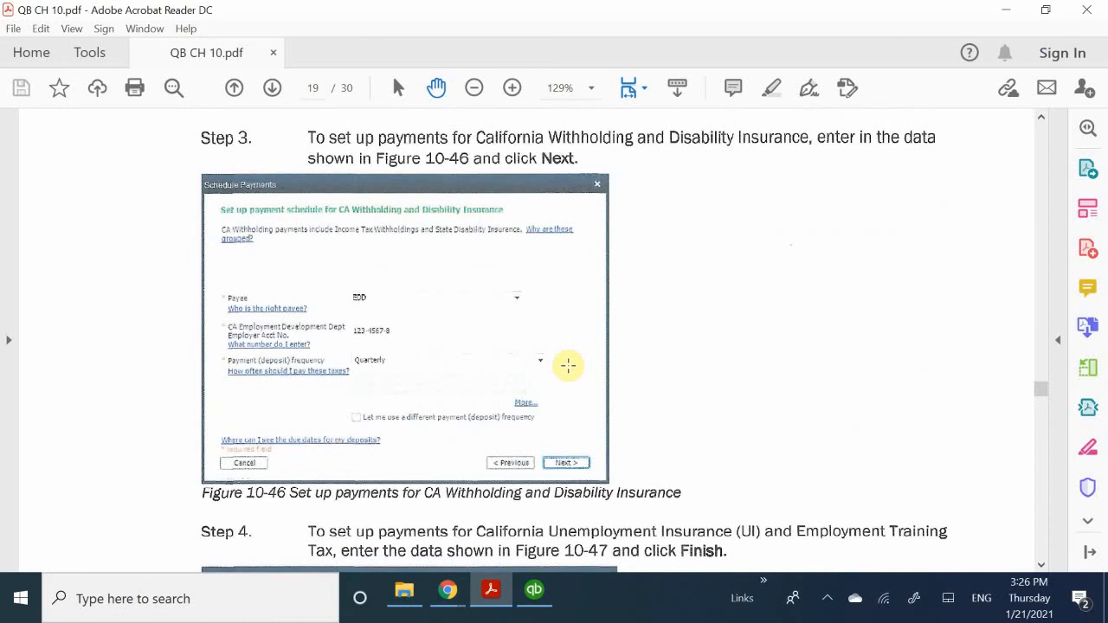
mouse_move(534, 592)
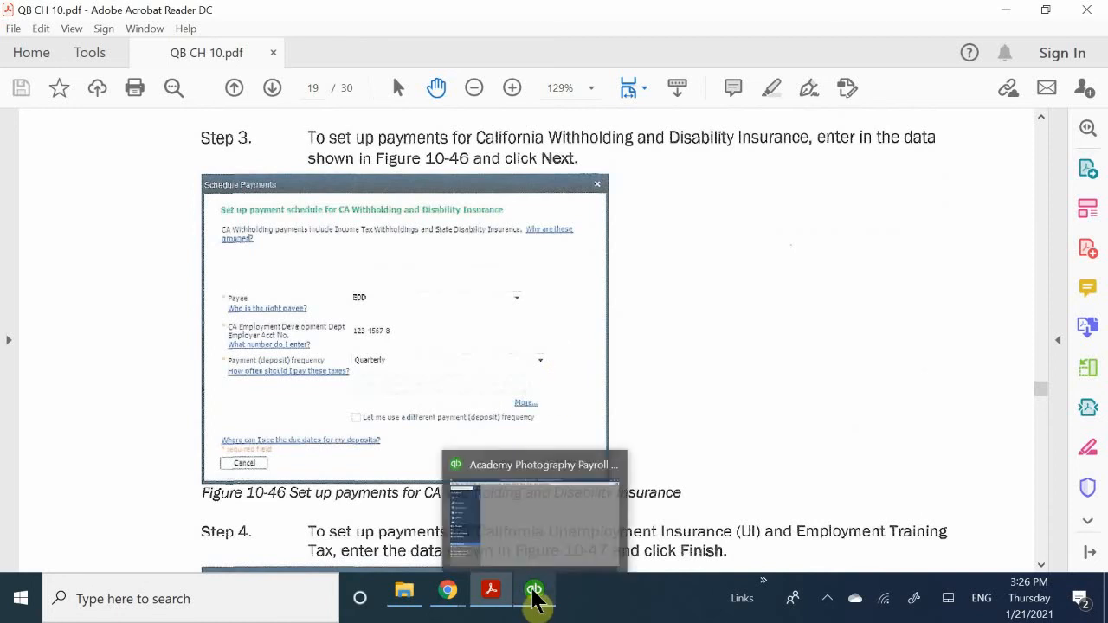
click(556, 535)
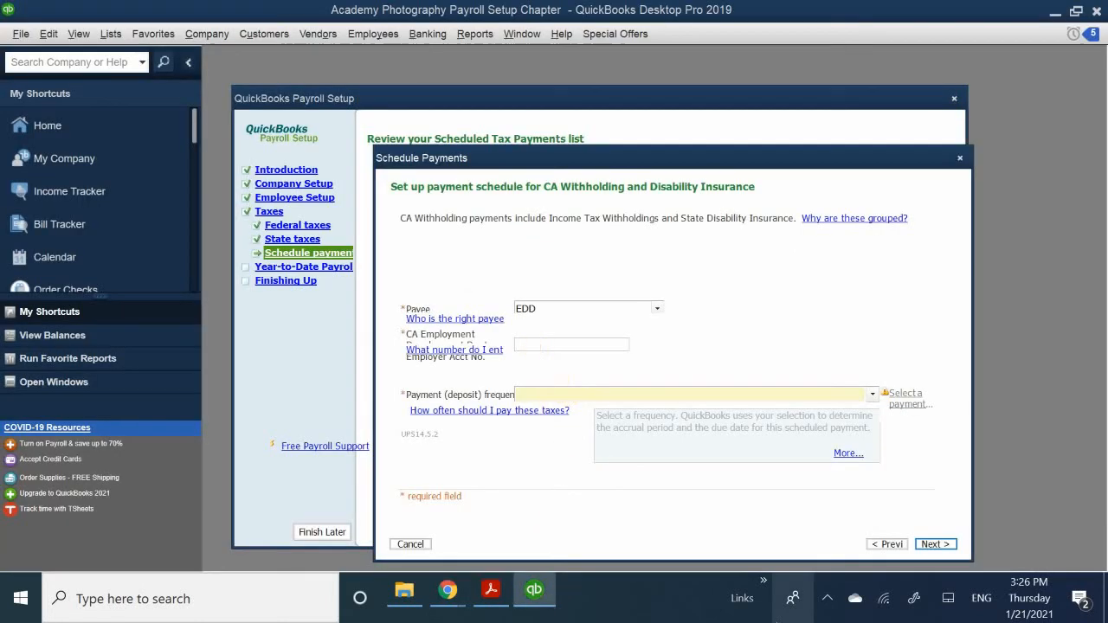
Step: Enter the employer account number and a Quarterly deposit frequency for CA Withholding and Disability Insurance, and accept that schedule
text(123-4)
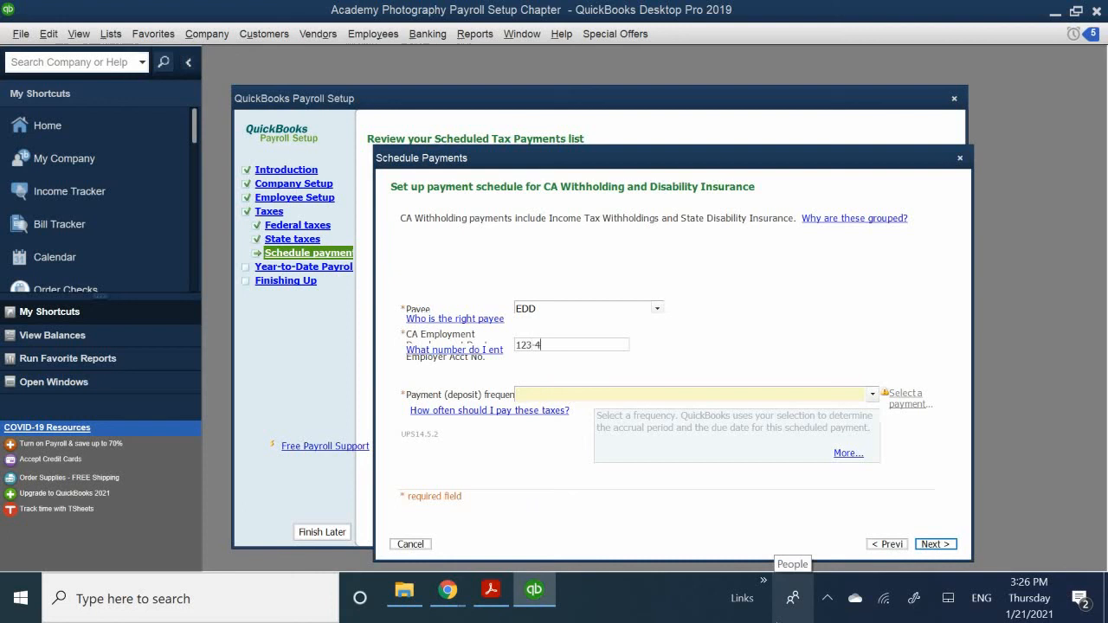
text(5678)
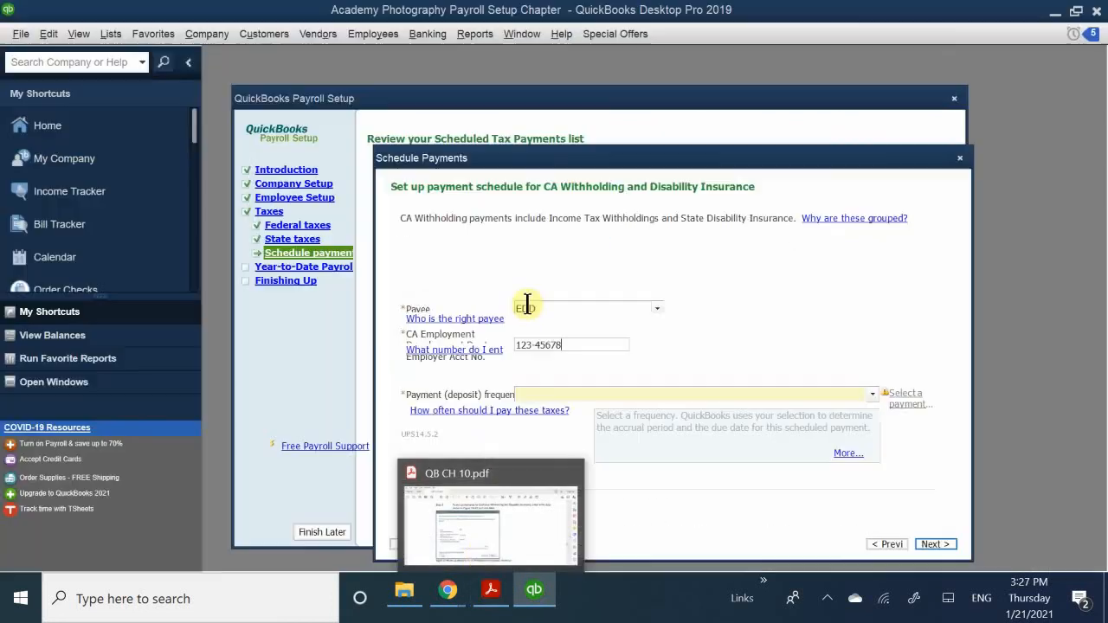
click(547, 394)
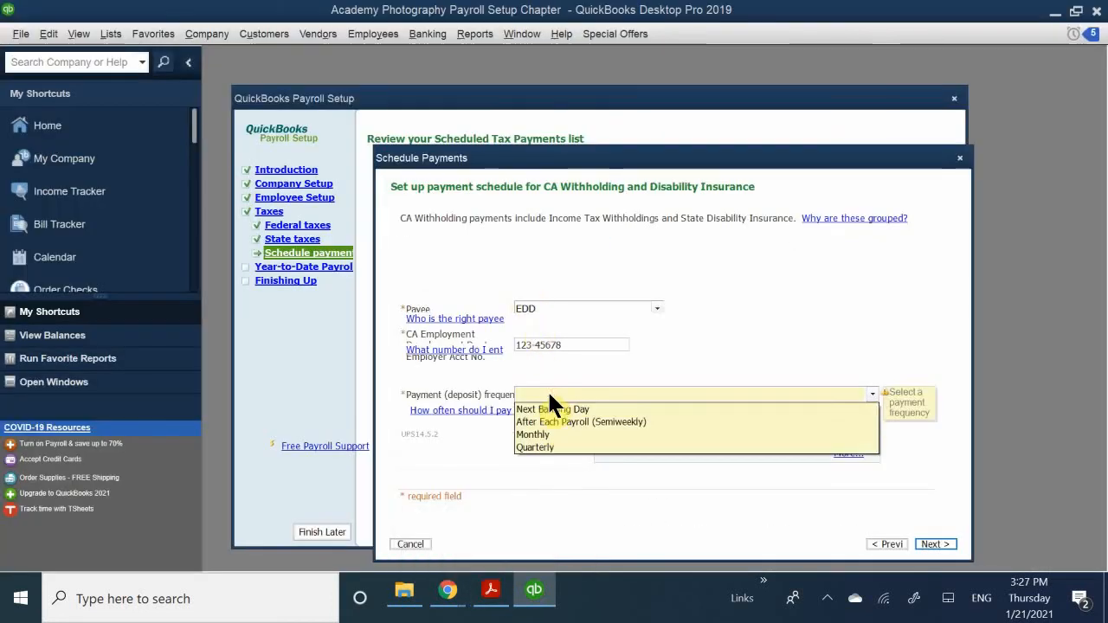
click(543, 447)
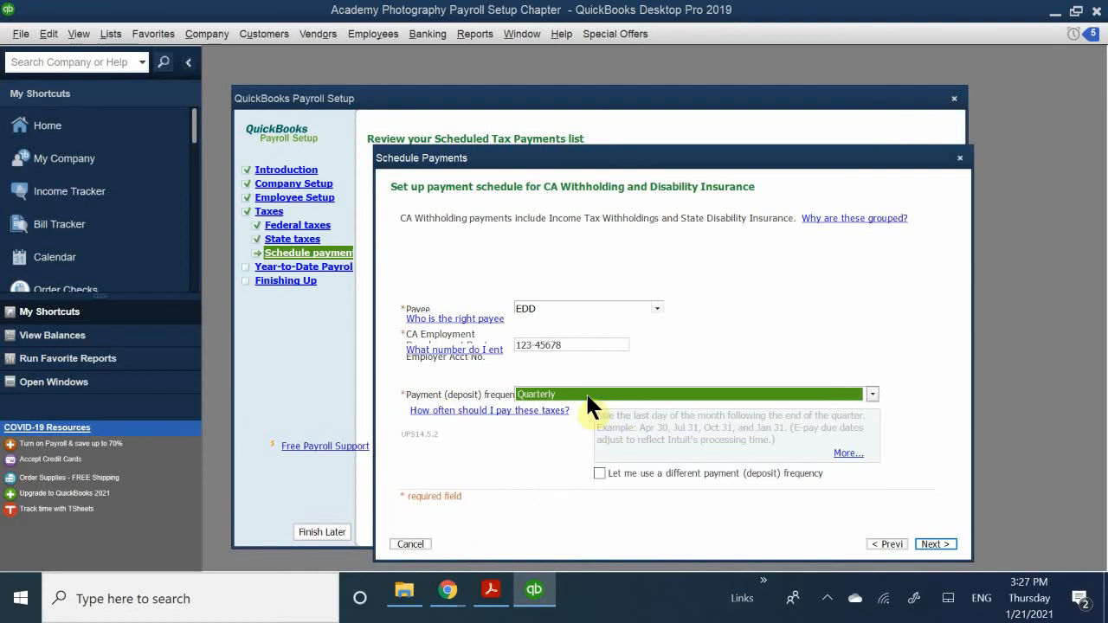
click(933, 544)
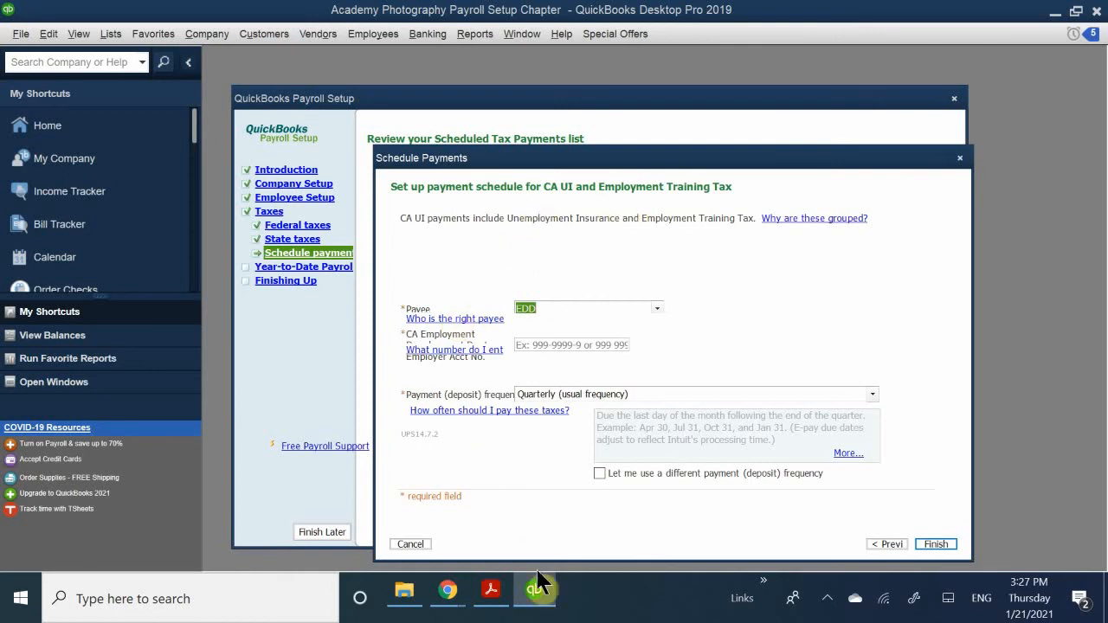
Step: Read the CA UI and Employment Training Tax values and the payment review instructions in QB CH 10.pdf in Acrobat Reader, and return to QuickBooks
click(490, 590)
scroll(563, 398, down, 5)
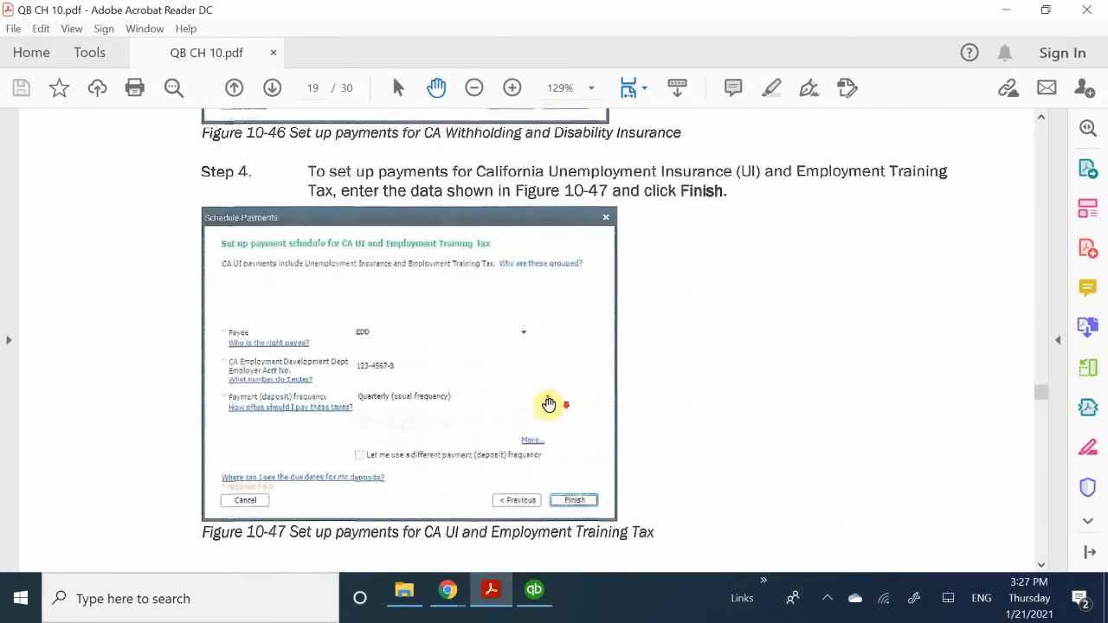
scroll(546, 408, up, 1)
scroll(546, 408, up, 1)
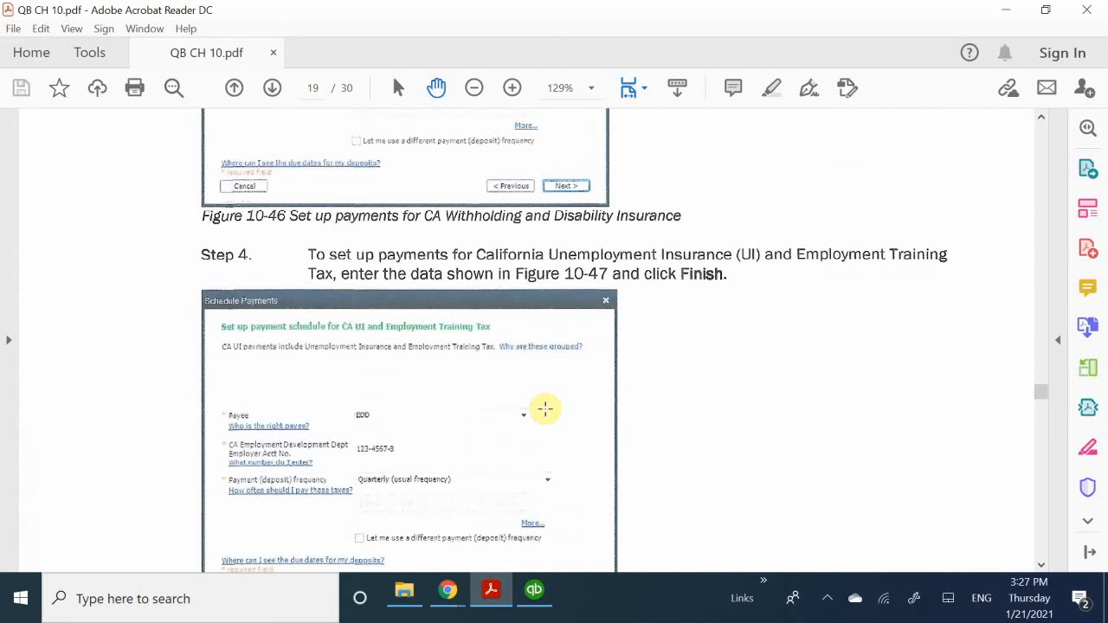
scroll(544, 408, down, 1)
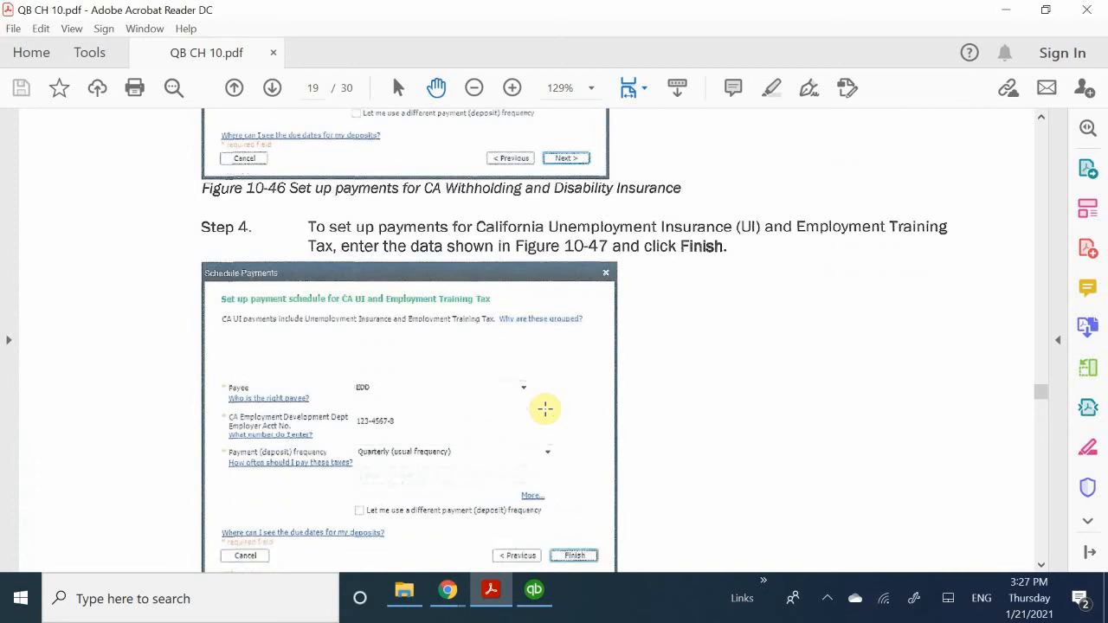
scroll(545, 409, down, 17)
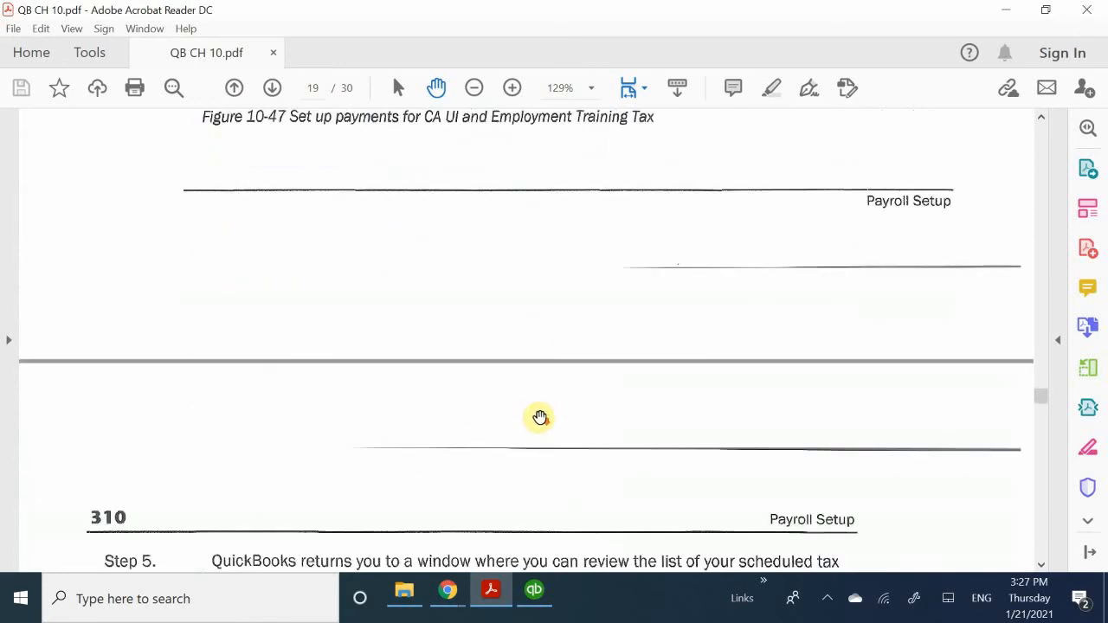
scroll(539, 418, down, 11)
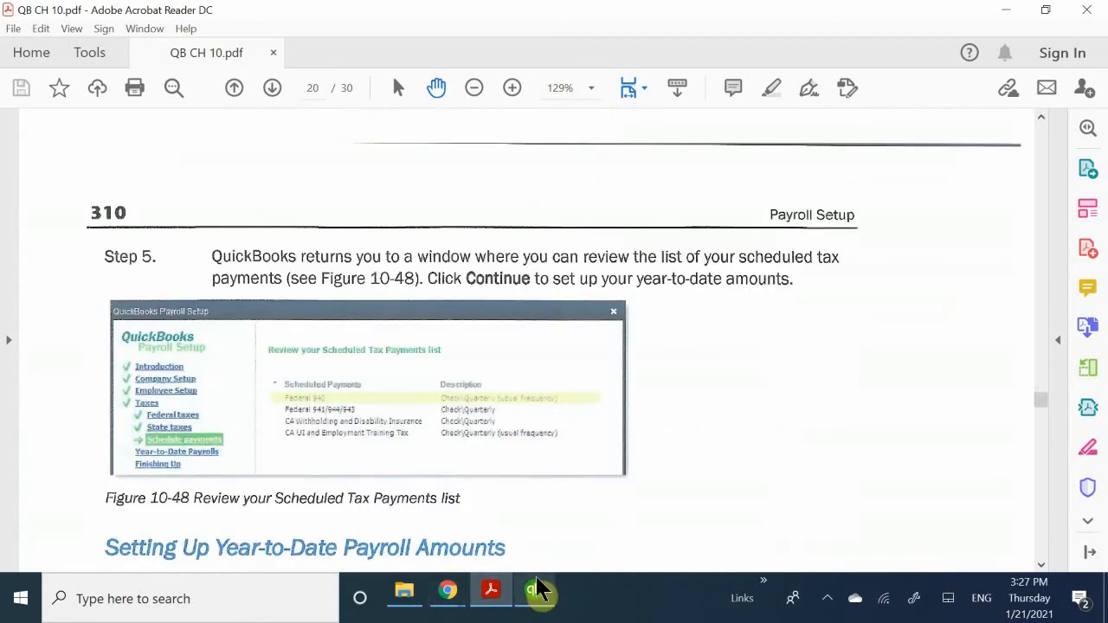
click(535, 589)
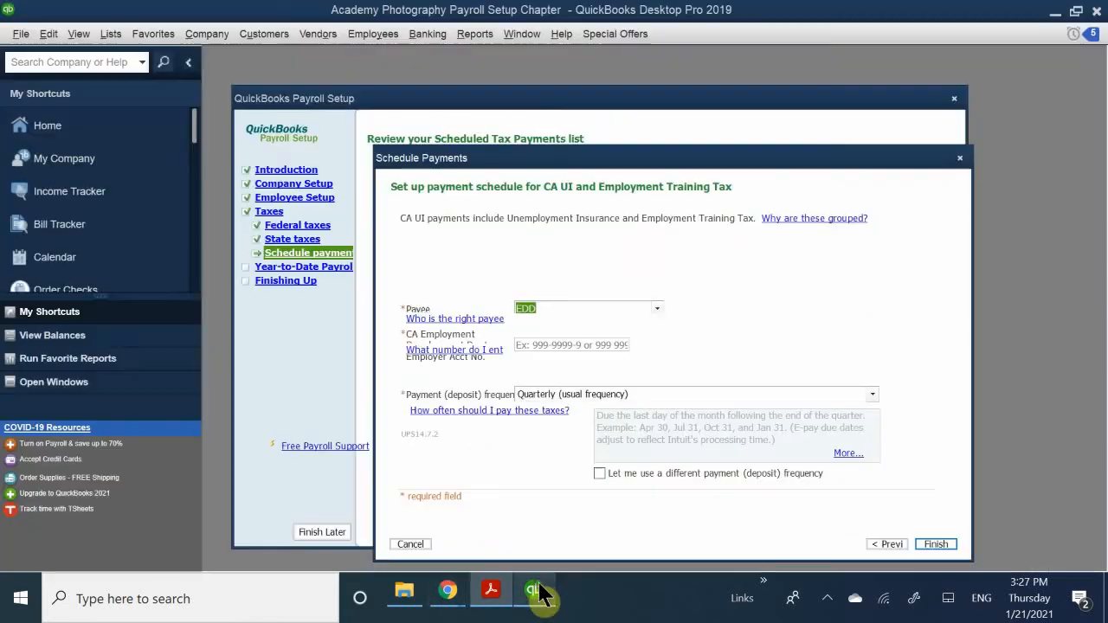
Step: Enter the employer account number for CA UI and Employment Training Tax with Quarterly (usual frequency), and finish the payment schedules
click(560, 343)
text(123)
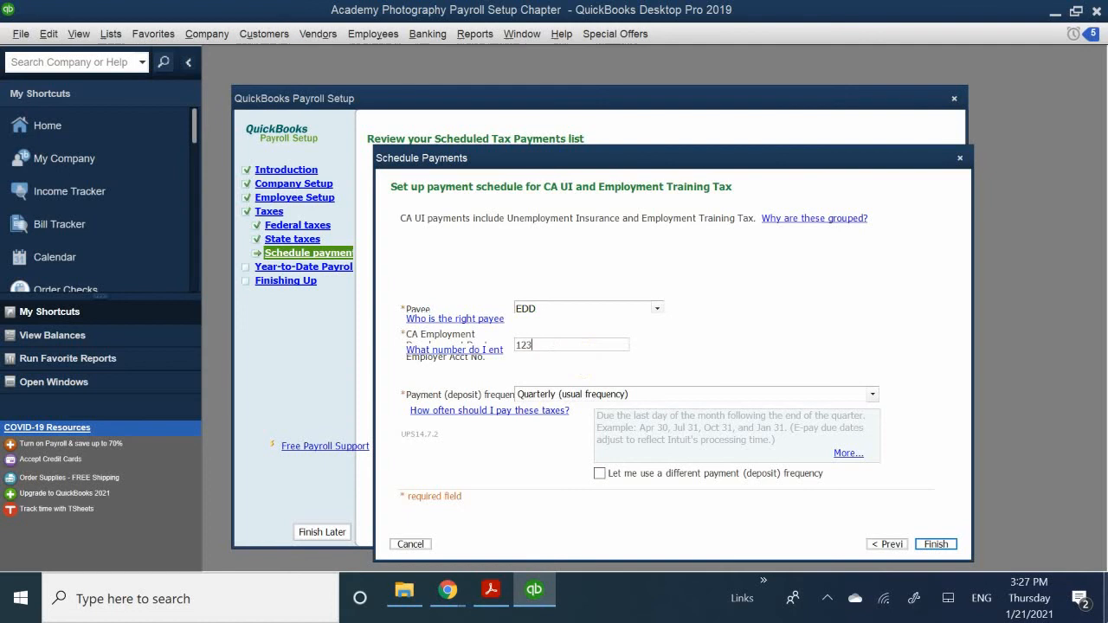
text(-45678)
click(641, 396)
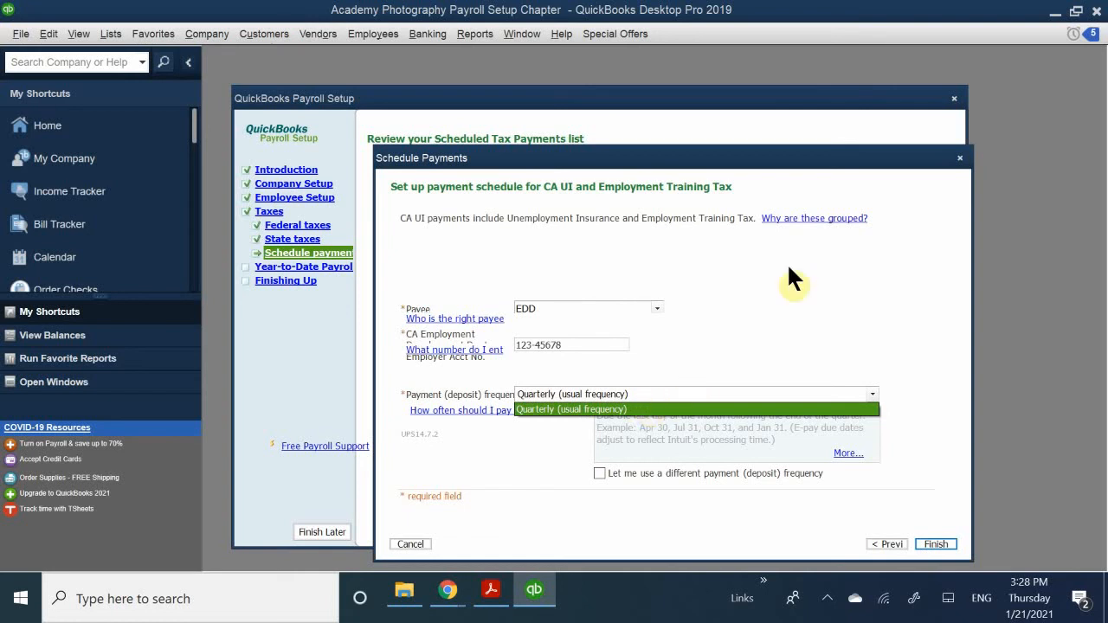
click(759, 322)
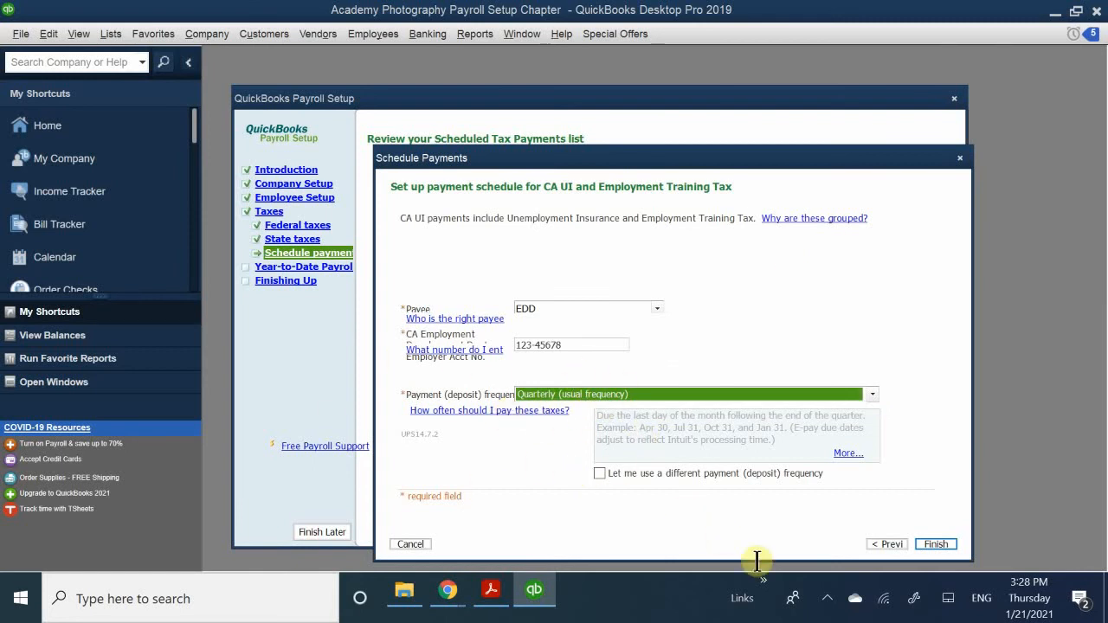
click(937, 545)
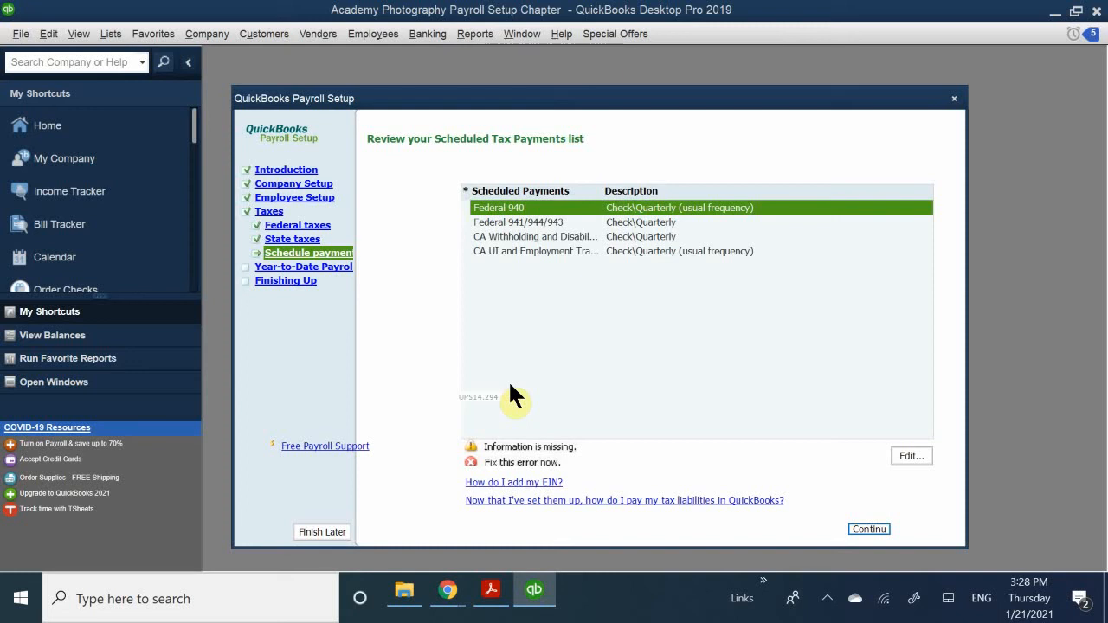
Step: Accept the scheduled tax payments list and proceed past the year-to-date payrolls introduction
click(866, 529)
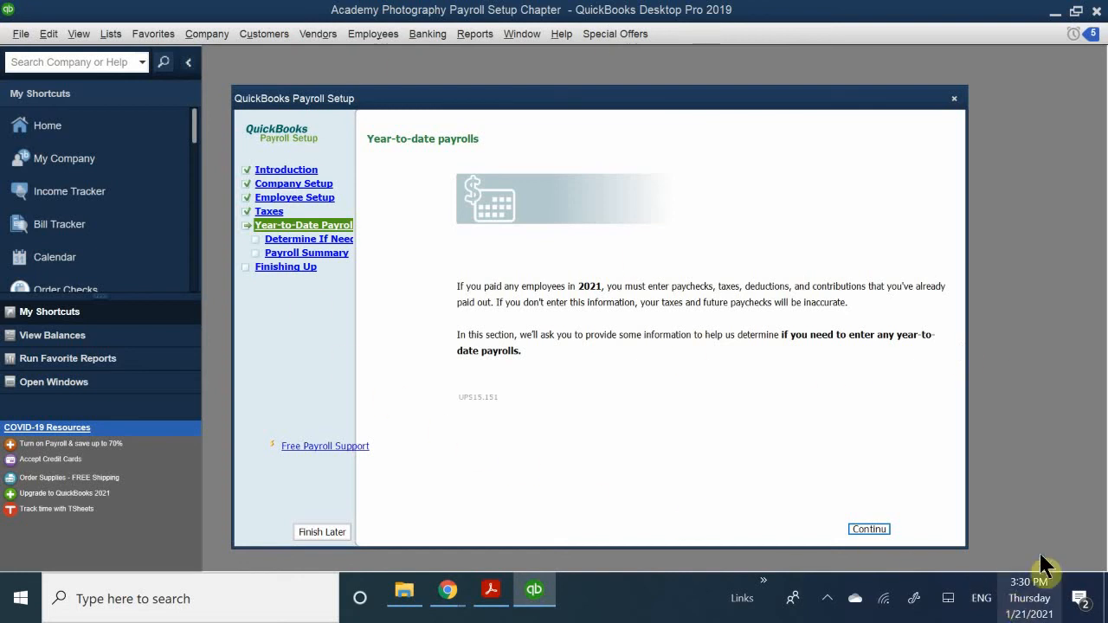
click(871, 531)
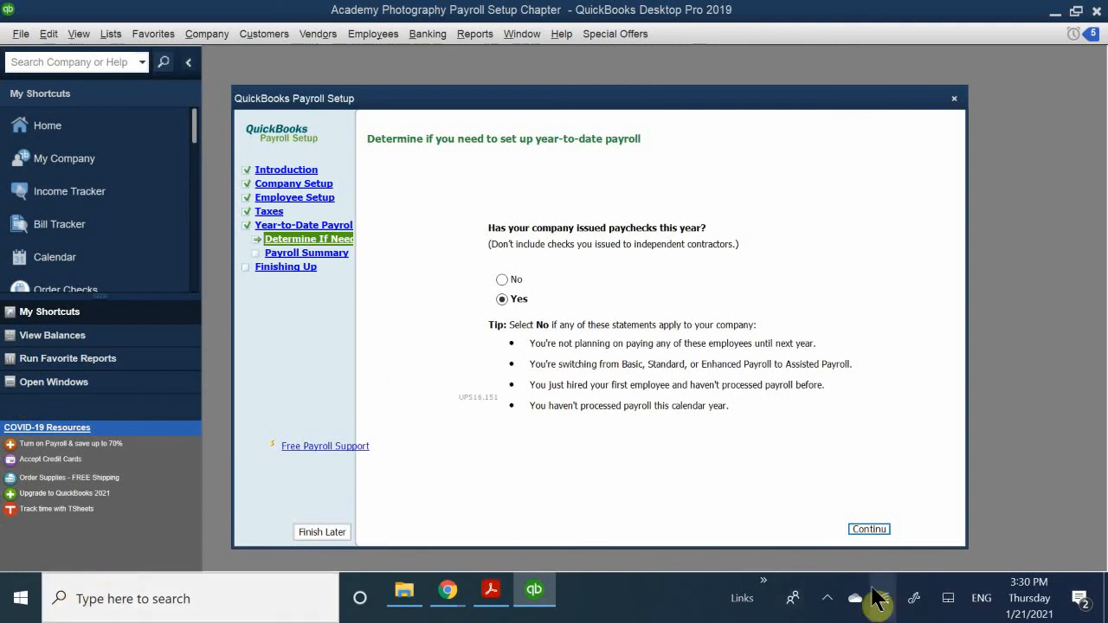
Step: Read the instructions for setting up year-to-date payroll amounts and Figure 10-49 in QB CH 10.pdf in Acrobat Reader, and return to QuickBooks
click(491, 592)
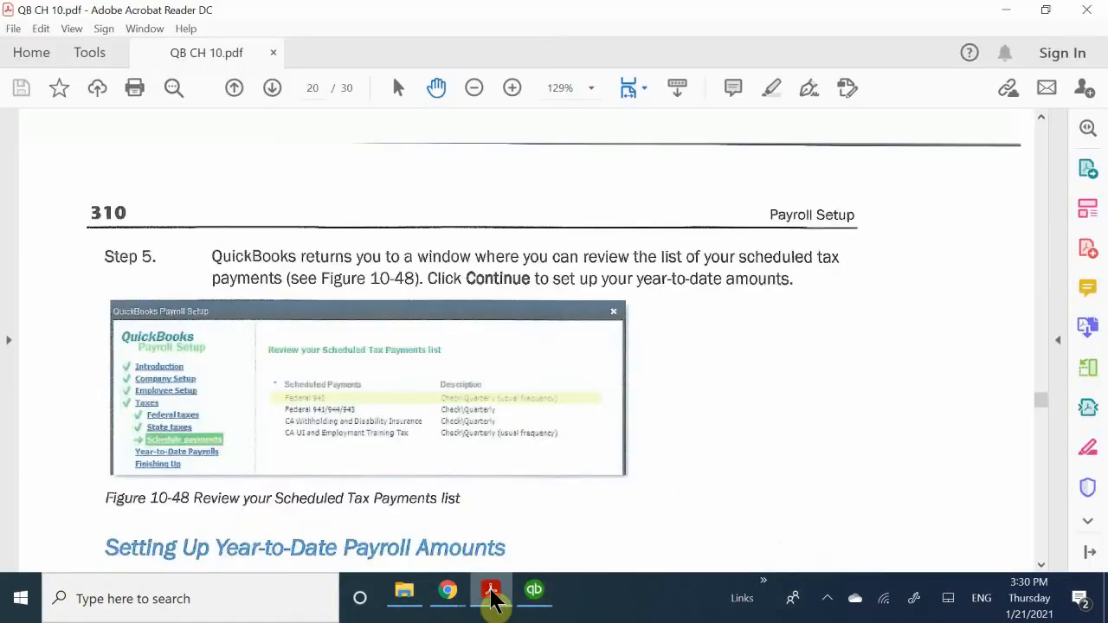
scroll(541, 405, down, 10)
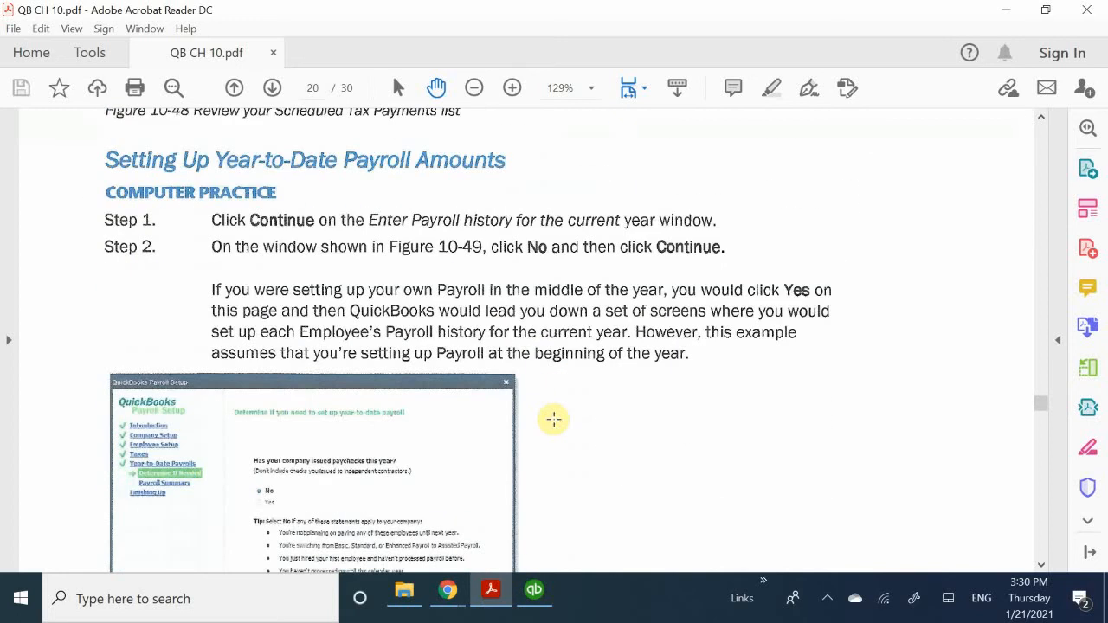
scroll(554, 419, down, 5)
scroll(554, 419, up, 2)
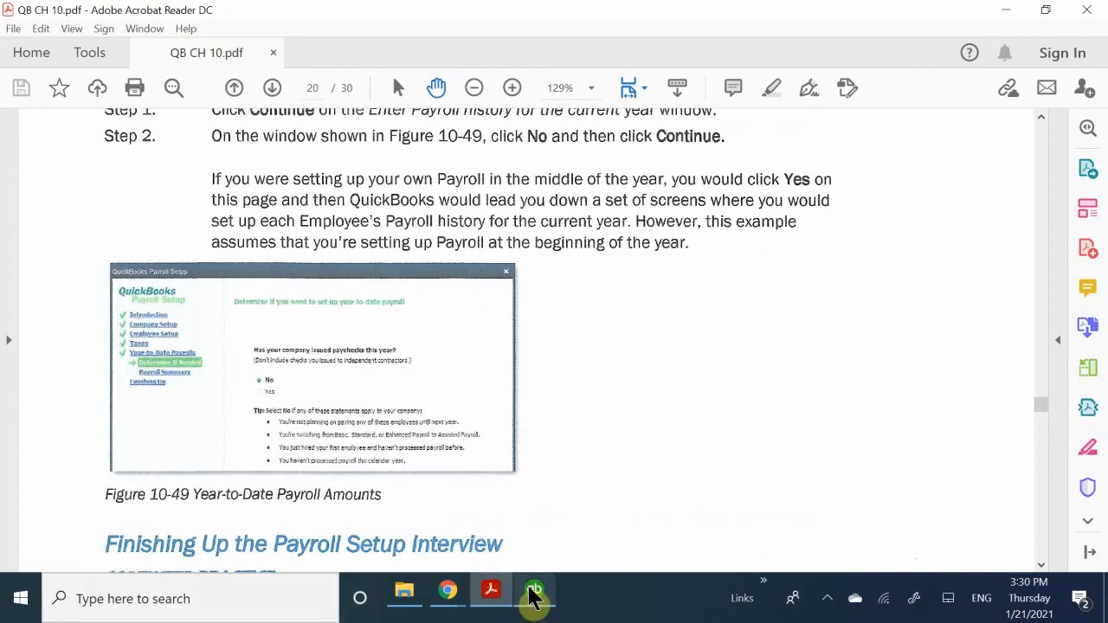
mouse_move(534, 591)
click(547, 519)
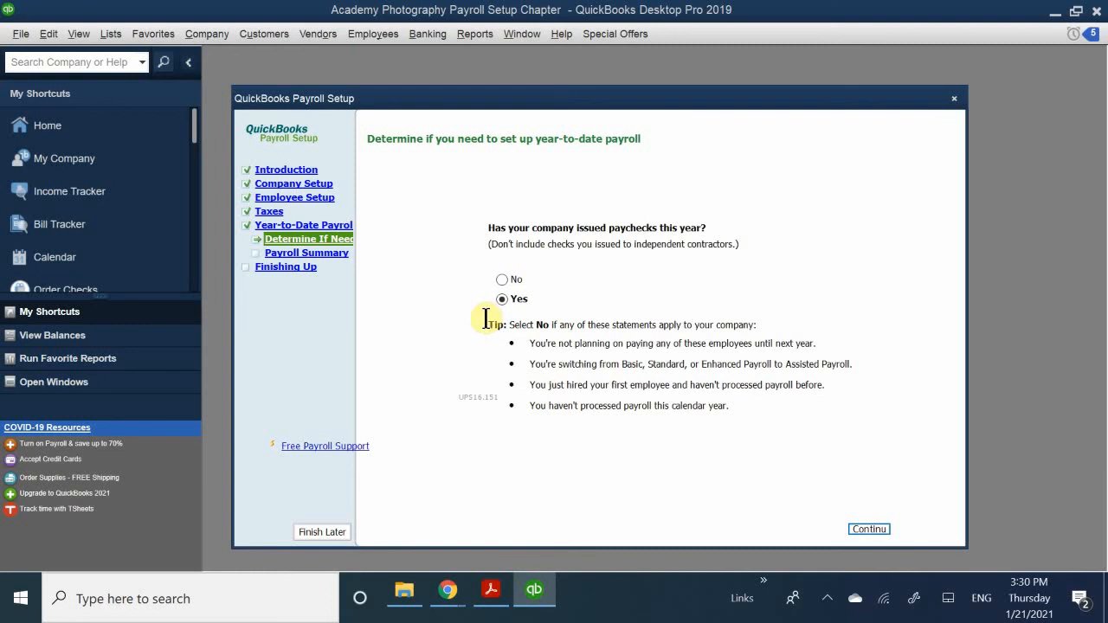
Step: Answer No to whether the company has issued paychecks this year, finish the payroll setup, and go to the Payroll Center
click(502, 280)
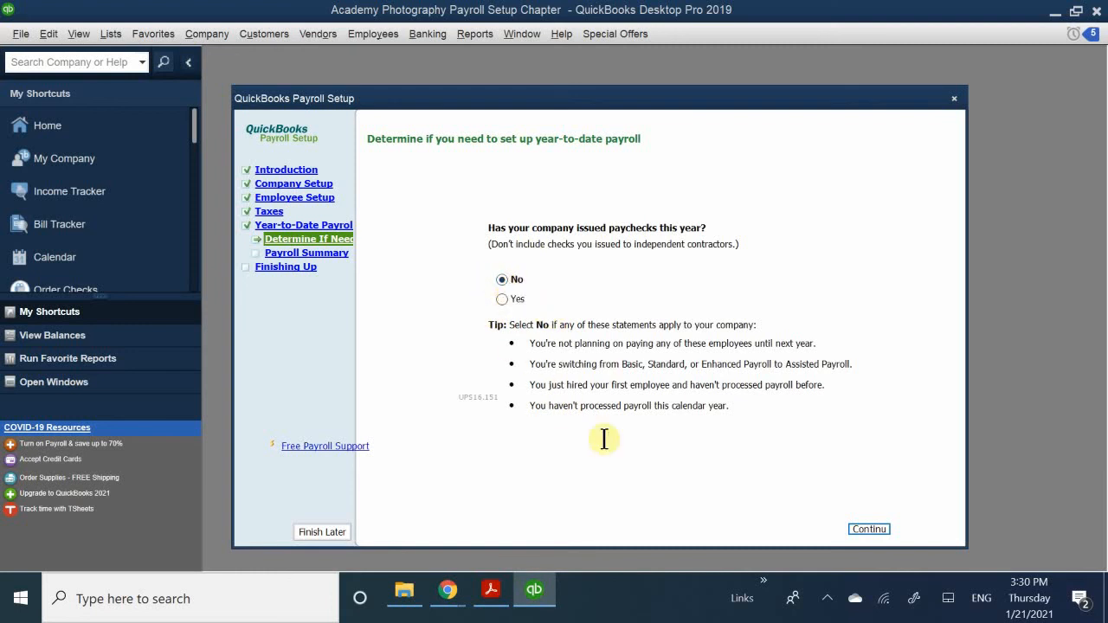
click(878, 528)
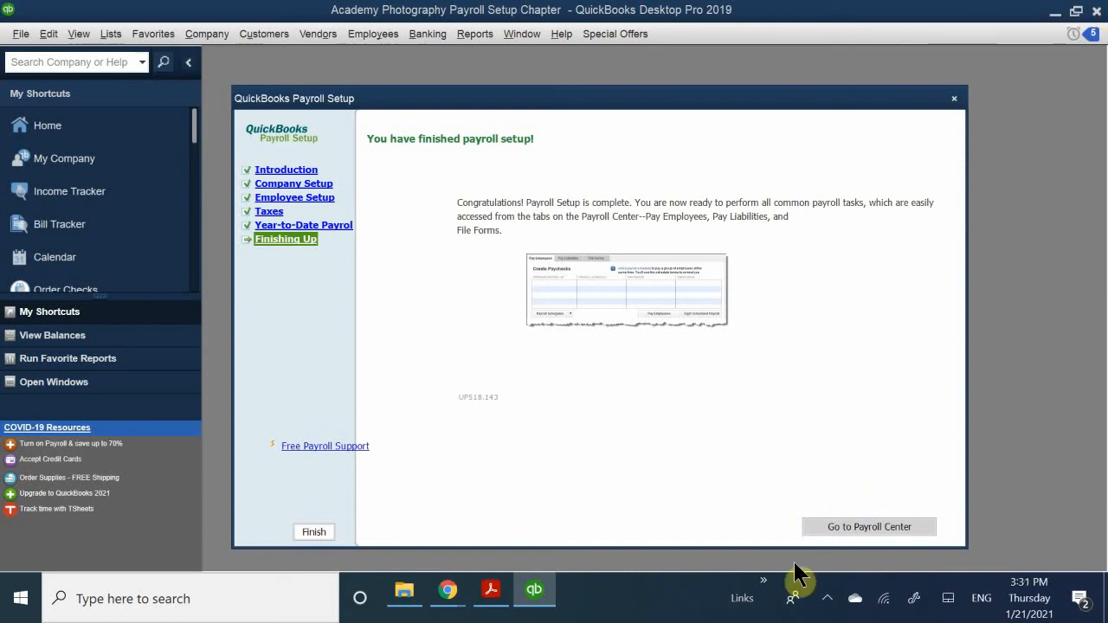
click(852, 528)
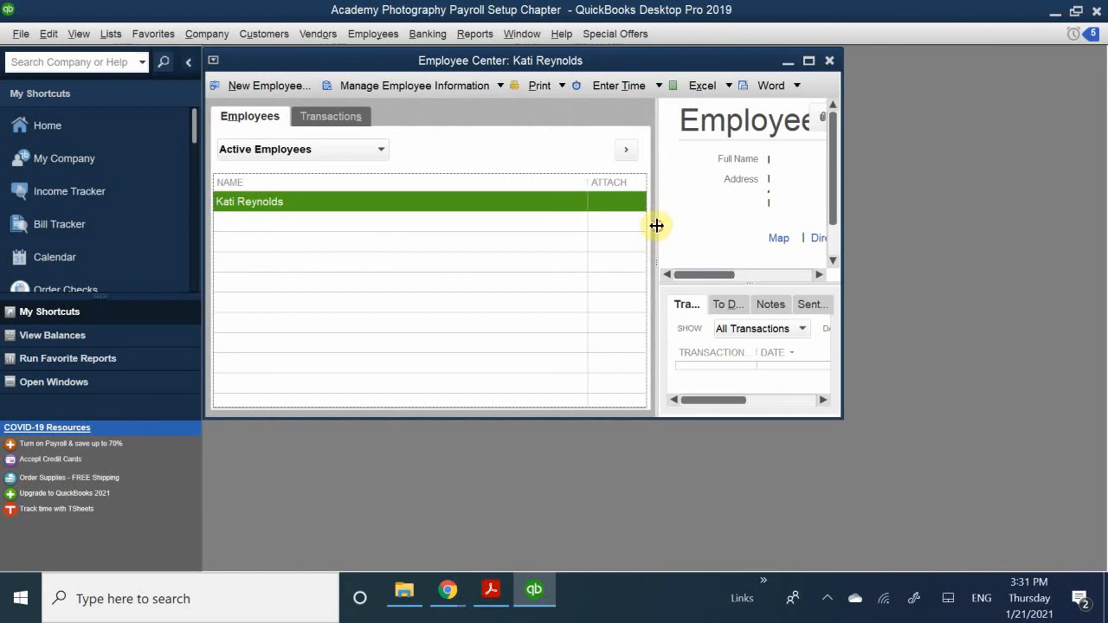
Step: Widen the employee information pane and enlarge the Employee Center window to fill the workspace
drag(657, 224, 527, 239)
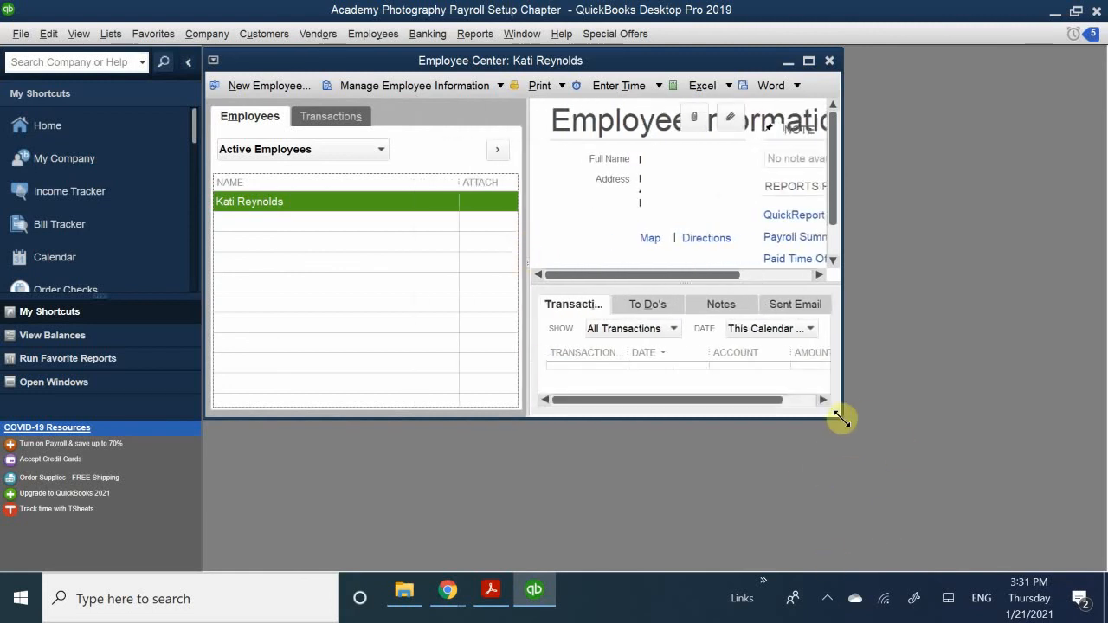
drag(835, 418, 1100, 553)
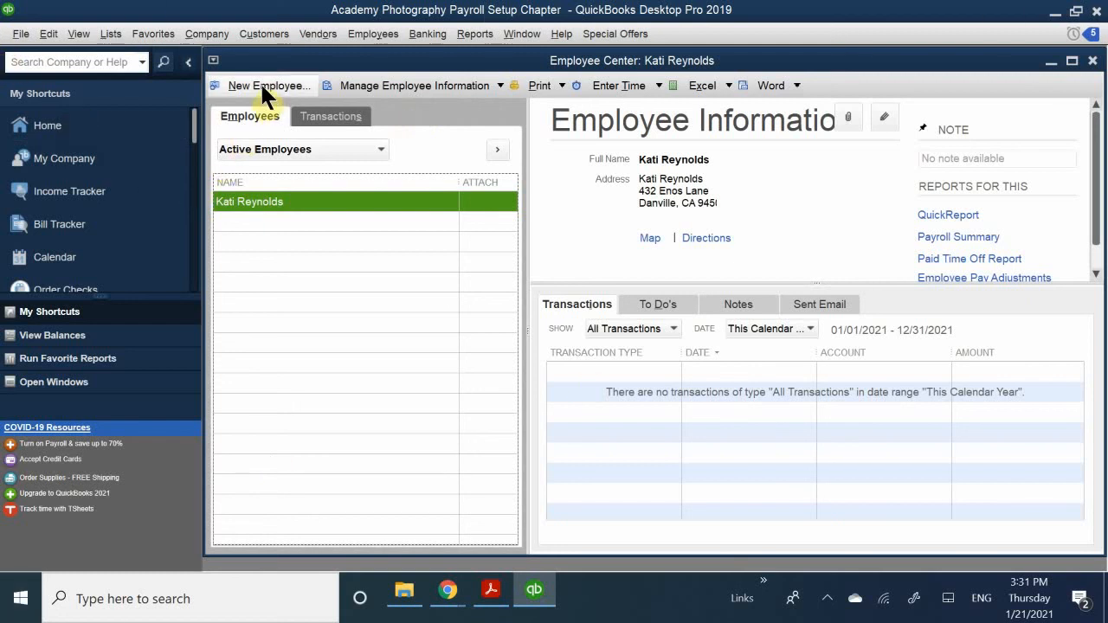
Step: Open a blank new employee record and examine its address and contact, additional, payroll and employment sections
click(300, 86)
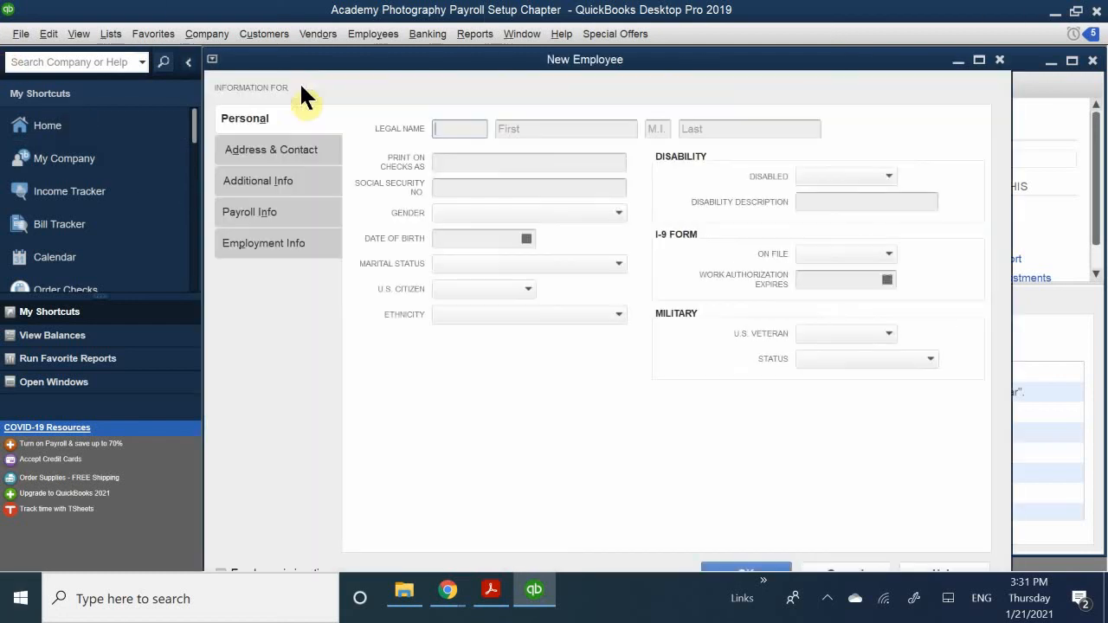
click(269, 149)
click(261, 181)
click(263, 211)
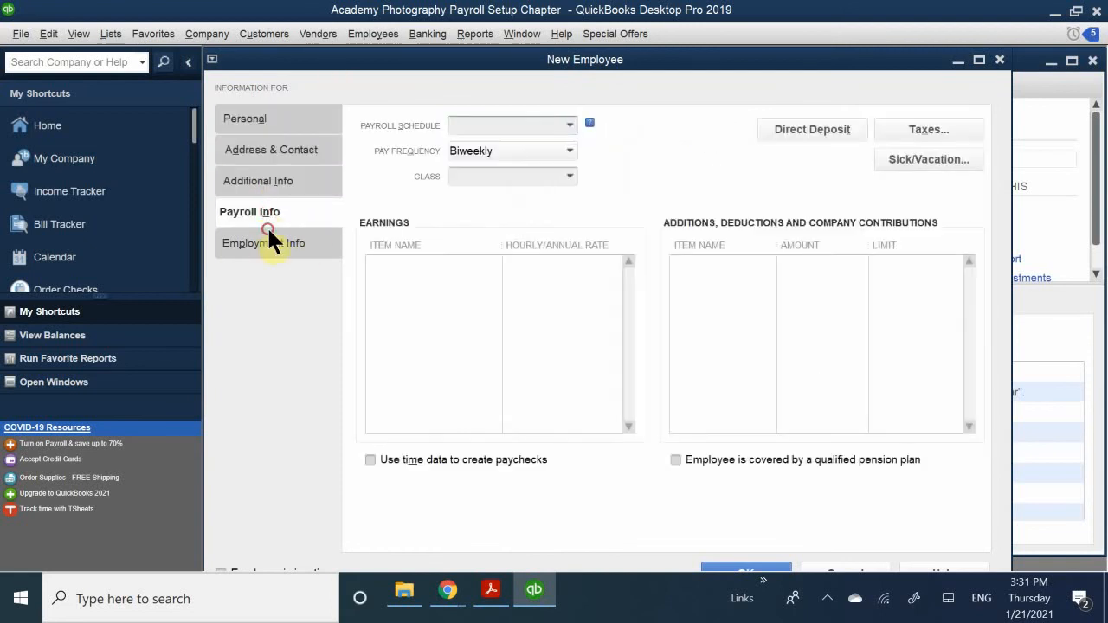
click(269, 234)
click(258, 151)
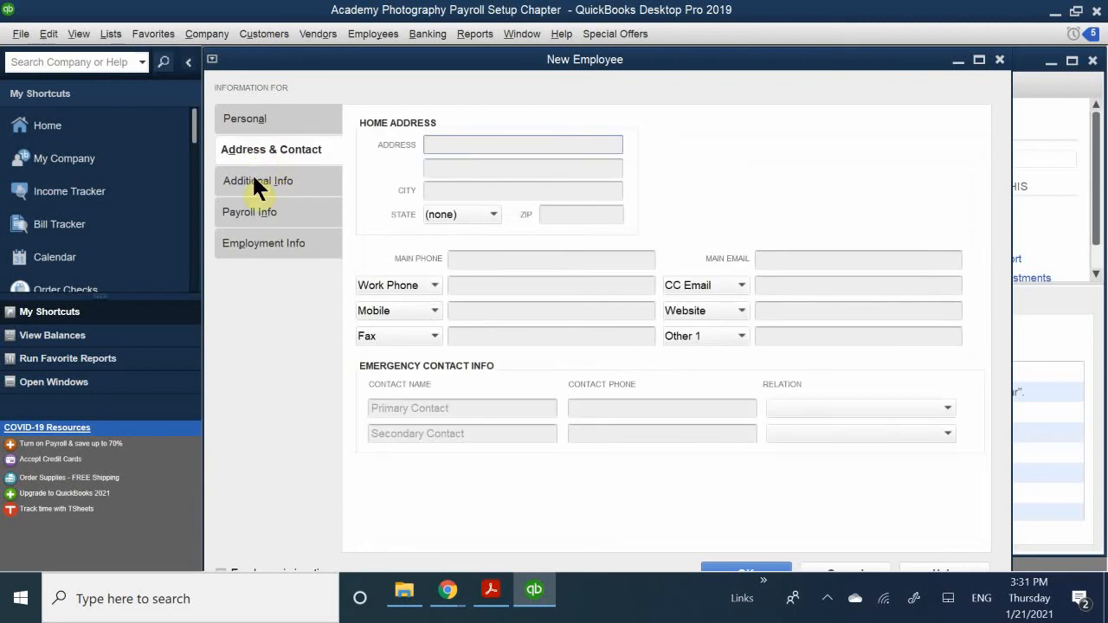
click(258, 182)
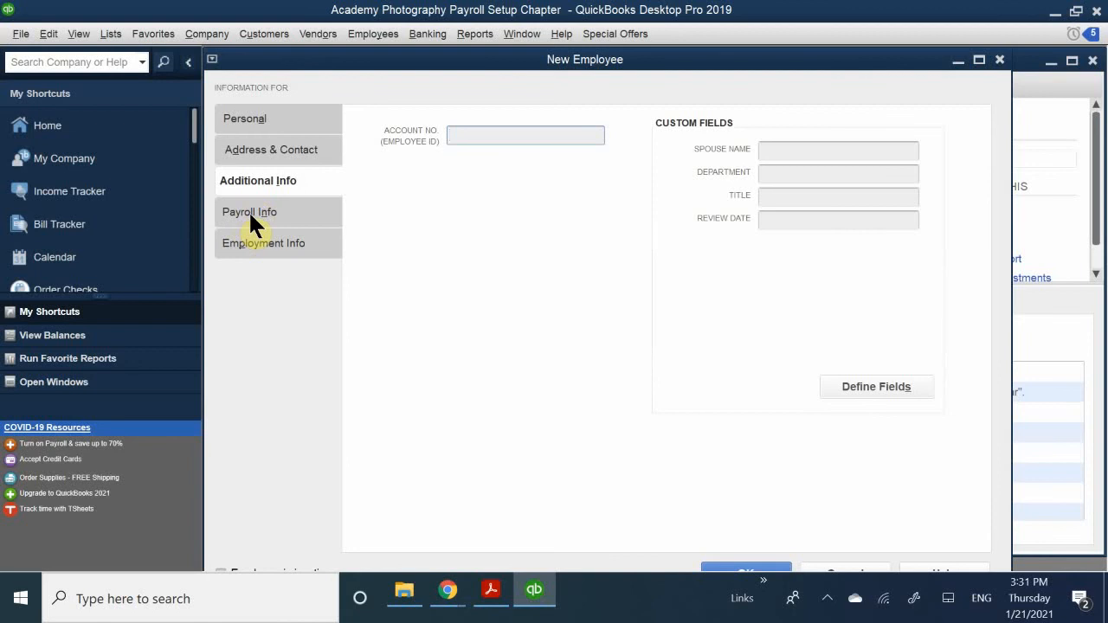
Step: Examine the payroll schedule choices and the employment information of the blank employee record, and close it without entering anything
click(248, 212)
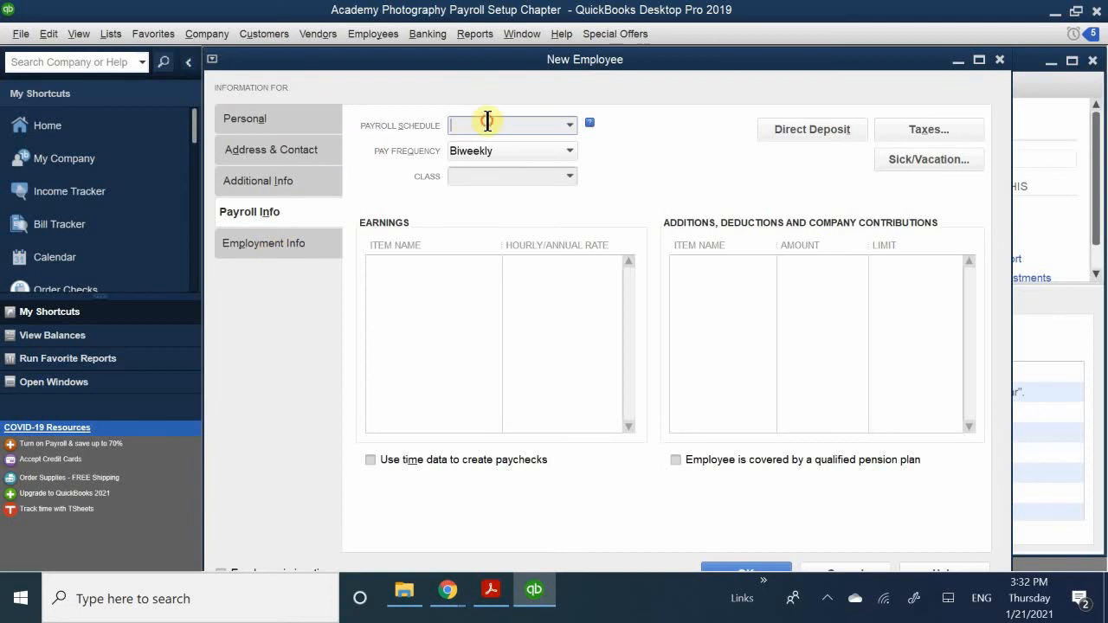
click(569, 125)
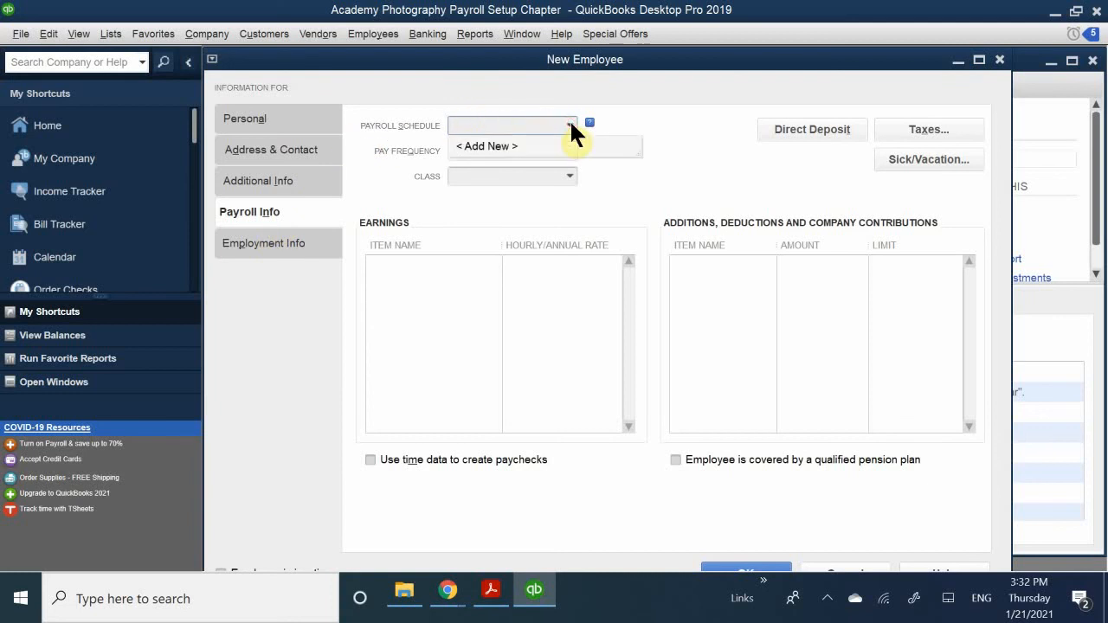
click(567, 124)
click(567, 124)
click(567, 127)
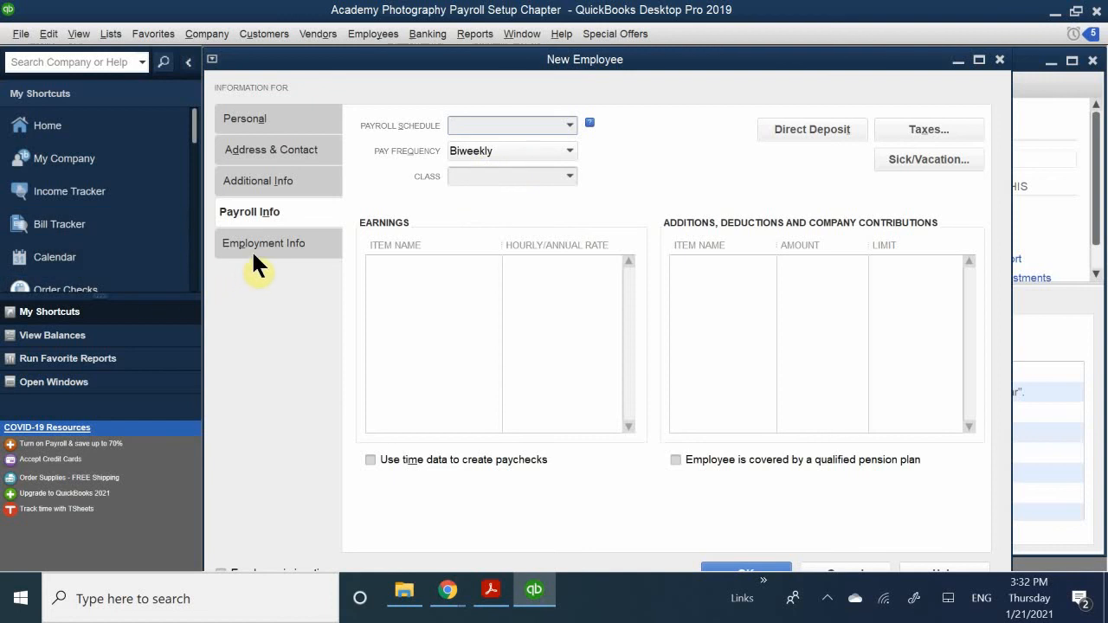
click(277, 242)
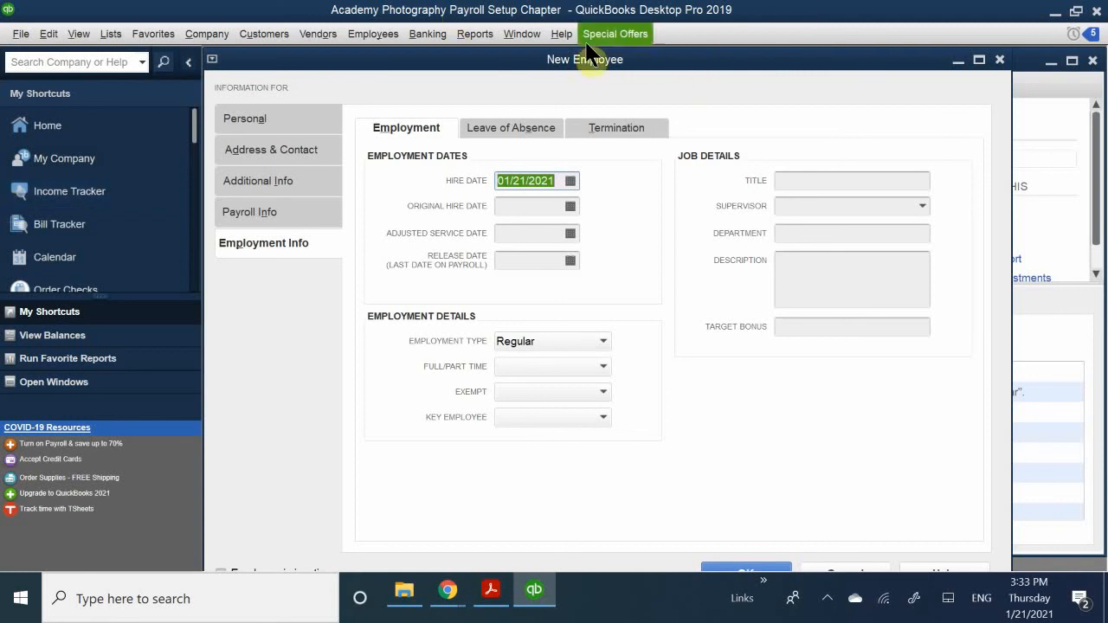
click(998, 61)
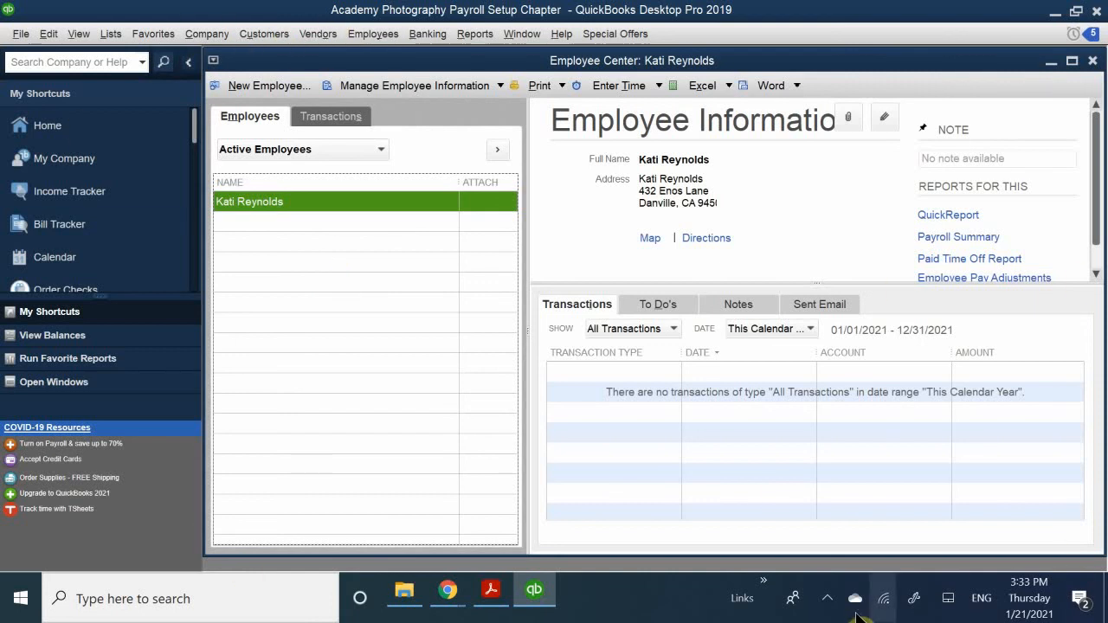
click(824, 598)
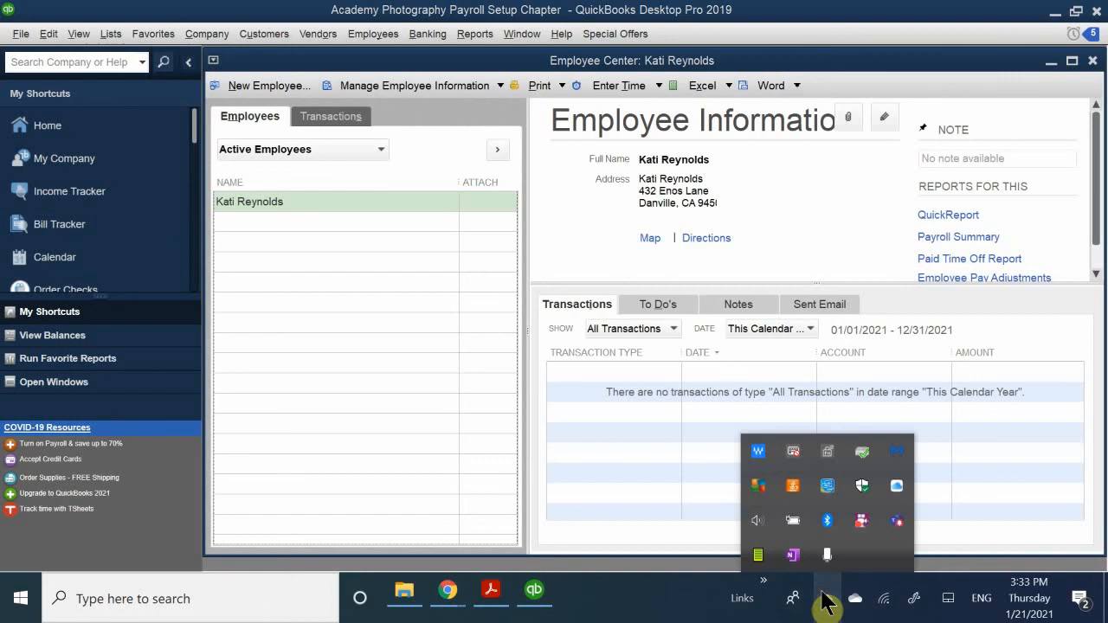
click(674, 599)
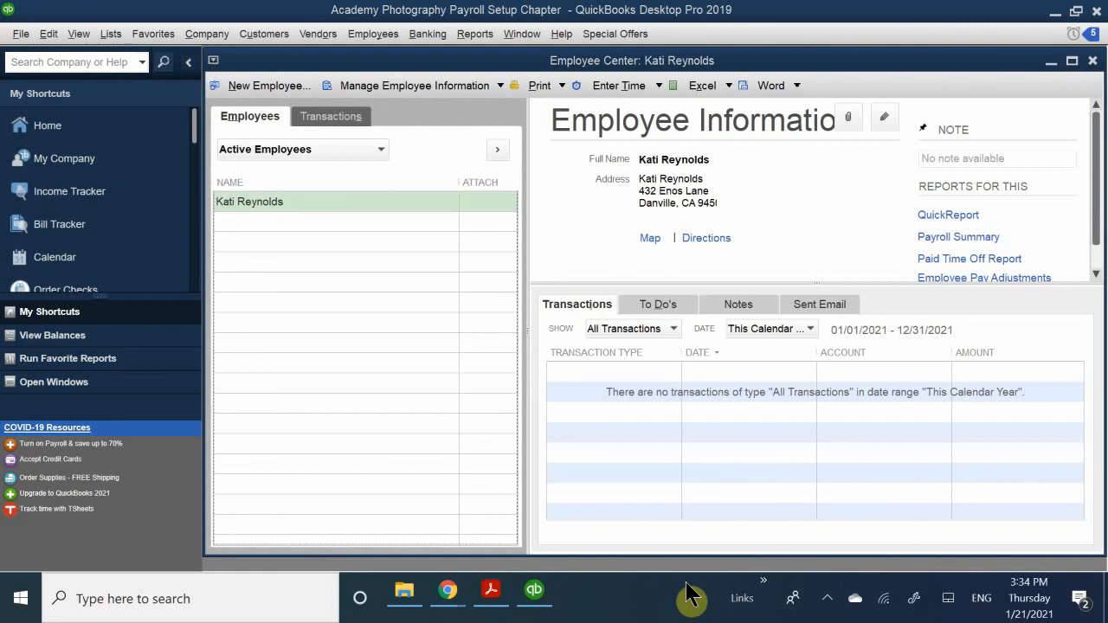
Step: Open a blank new employee record, examine its additional information and custom fields, and close it
click(301, 85)
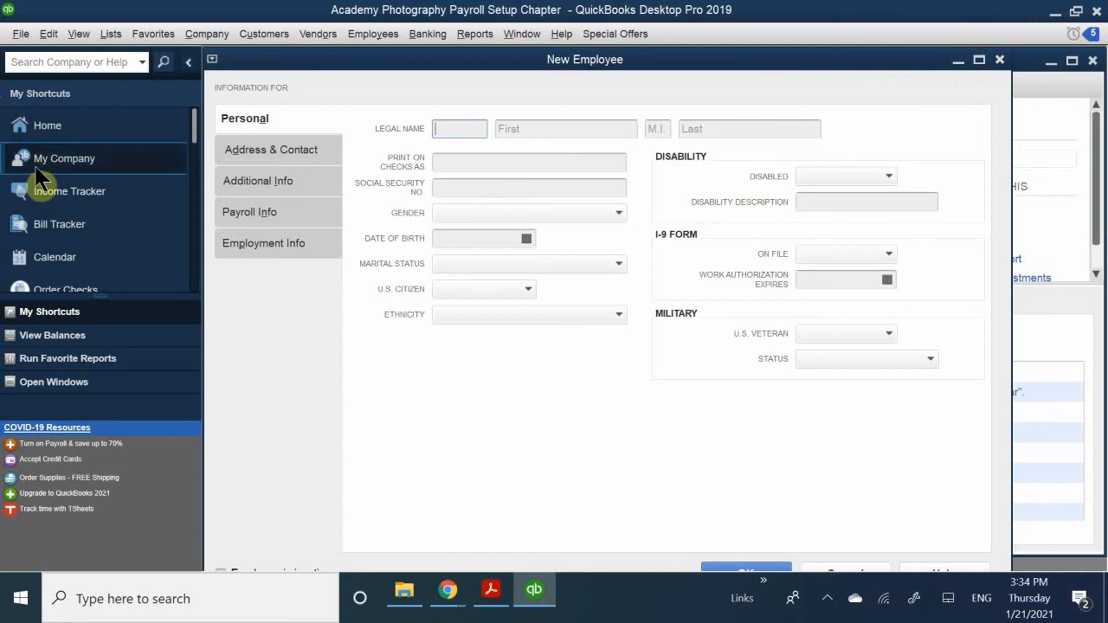
click(275, 182)
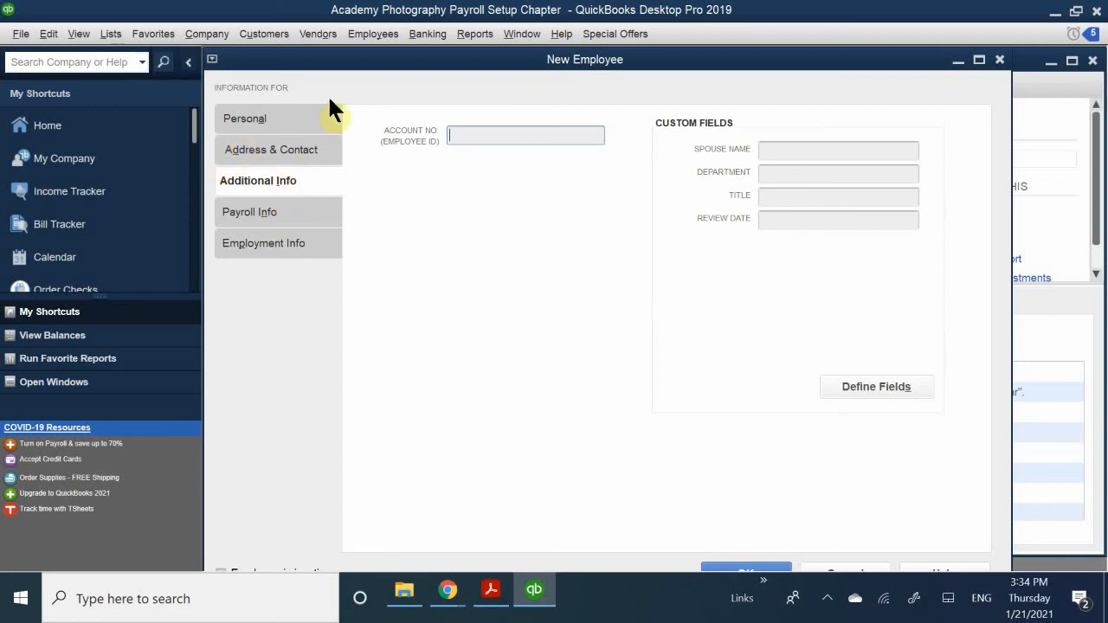
click(1000, 61)
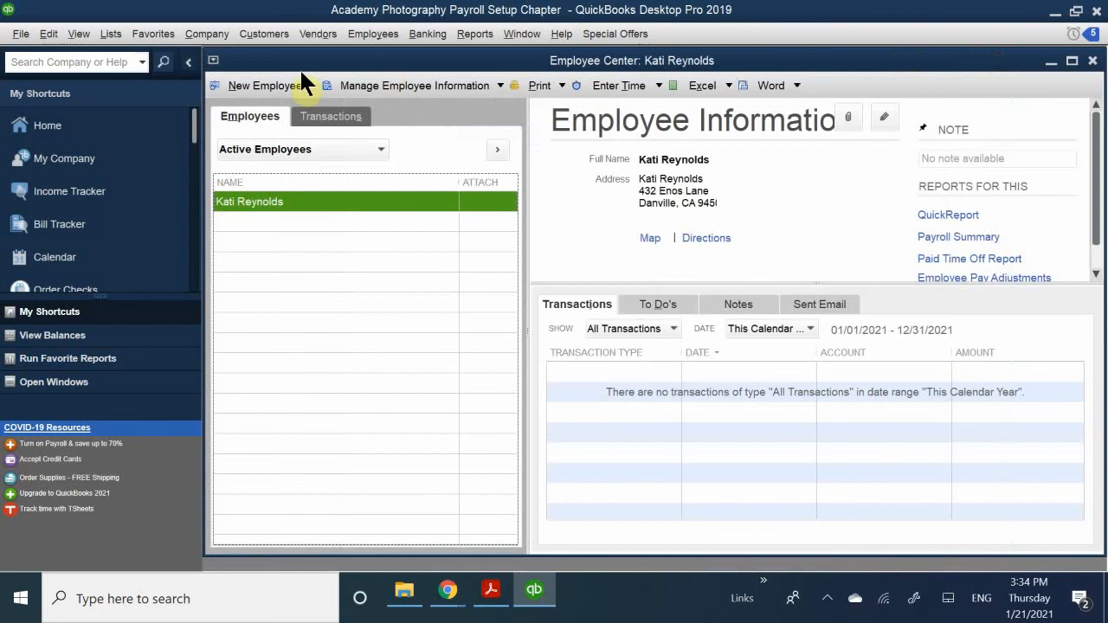
Step: Open a blank new employee record, examine the pay frequency choices in its payroll information, and close it unchanged
click(256, 87)
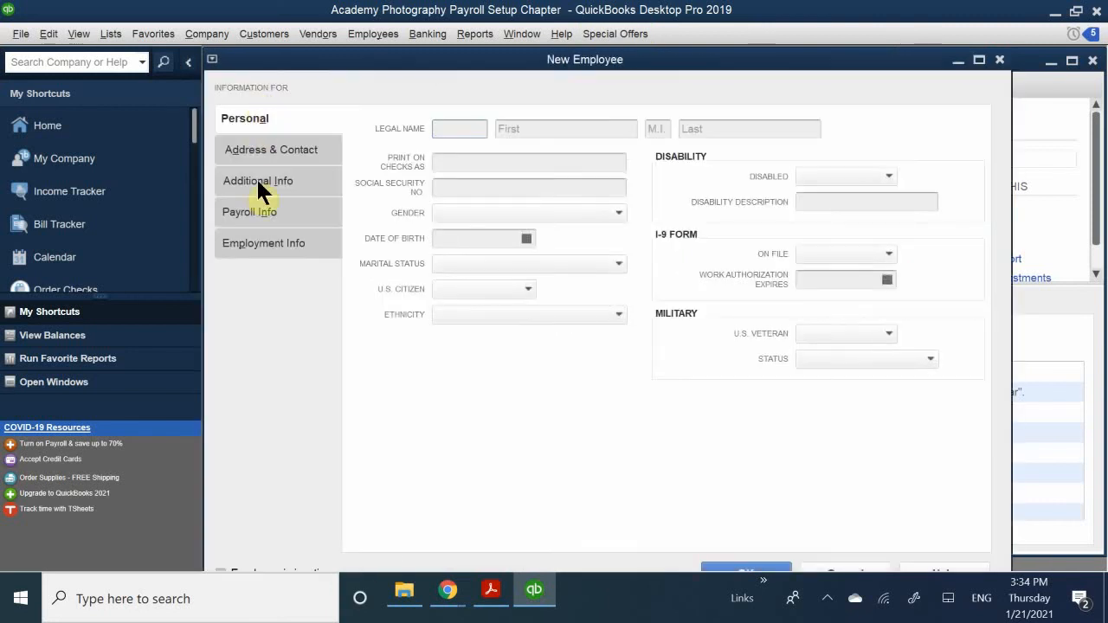
click(263, 208)
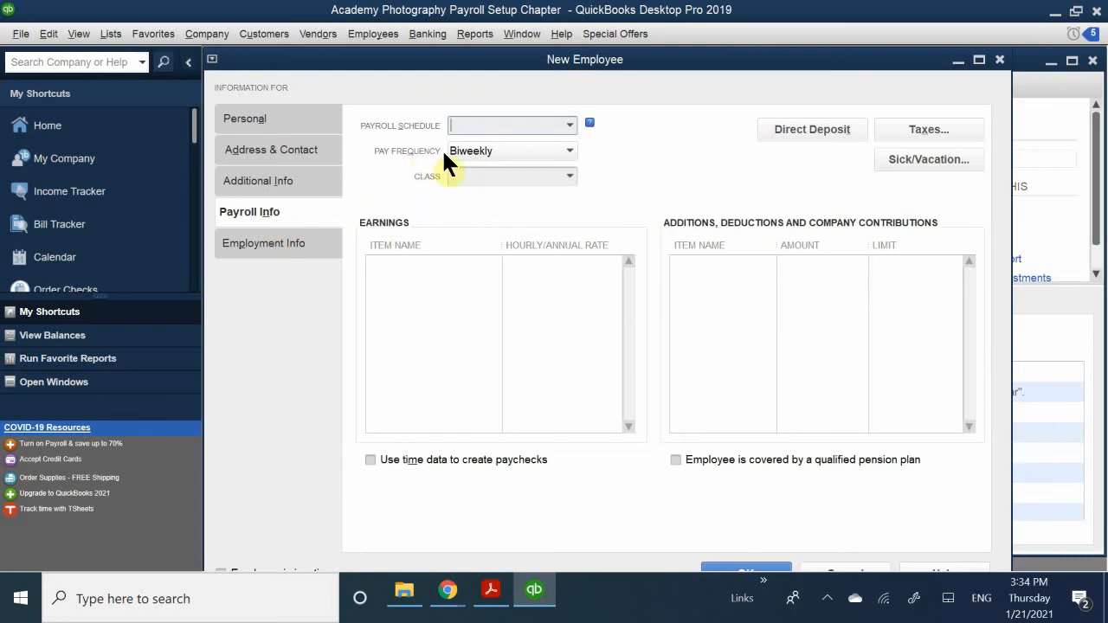
click(504, 153)
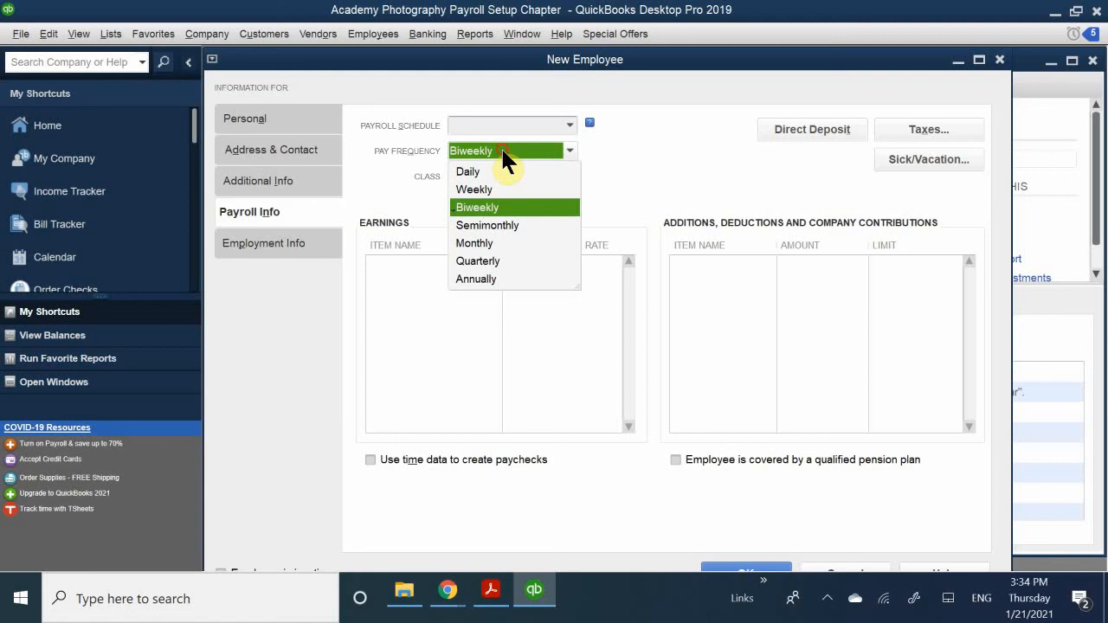
click(504, 152)
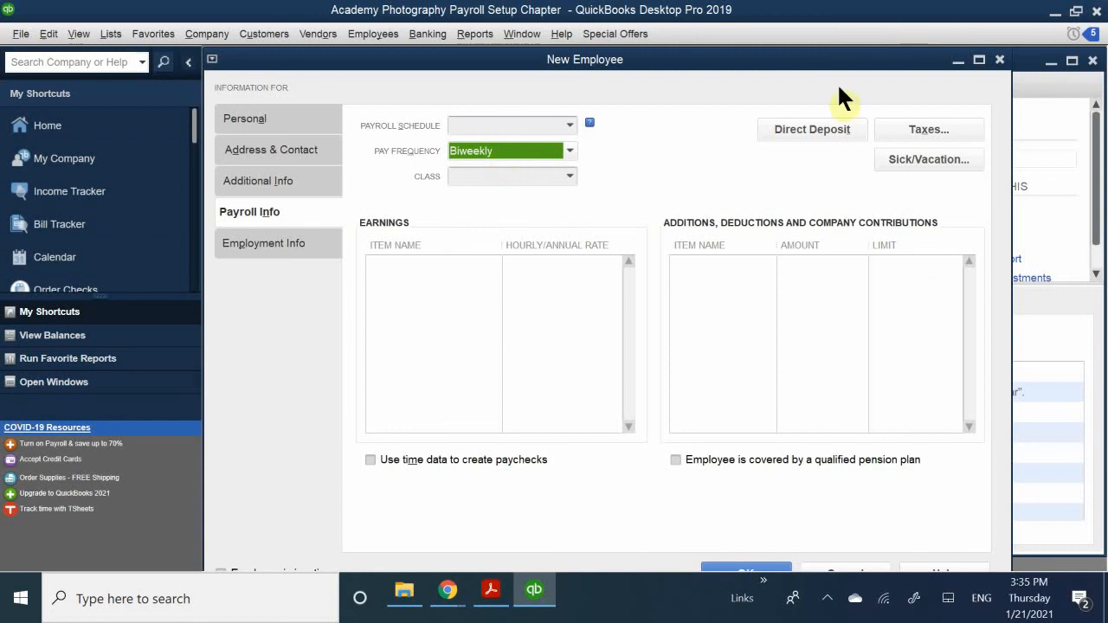
click(1000, 59)
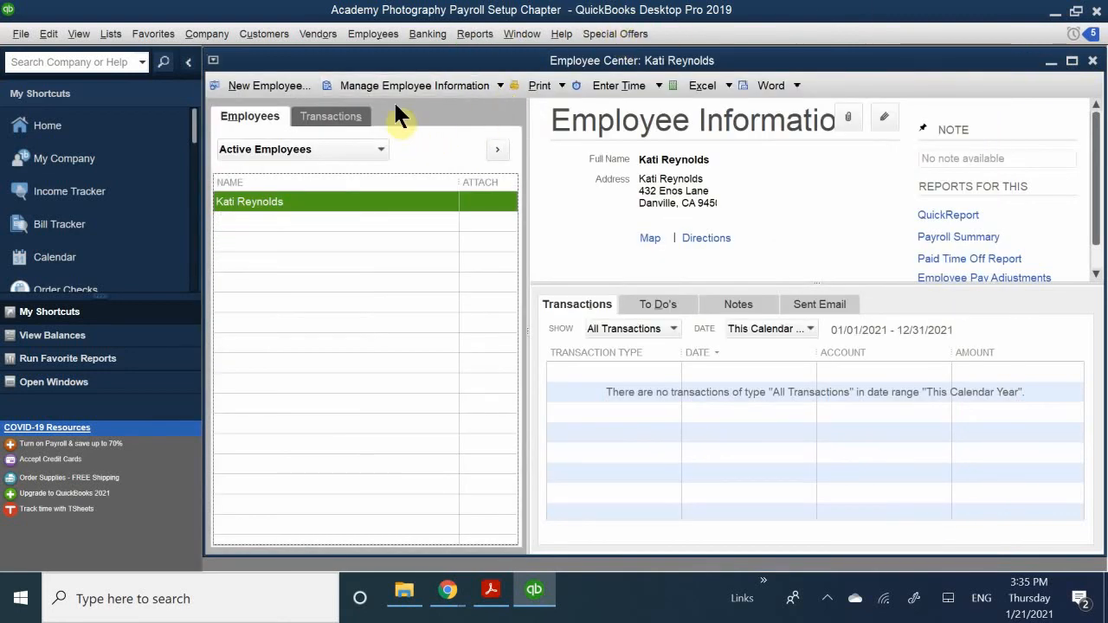
Step: Open the new employee default settings, reposition the Employee Defaults window, and examine the pay frequency choices
click(366, 86)
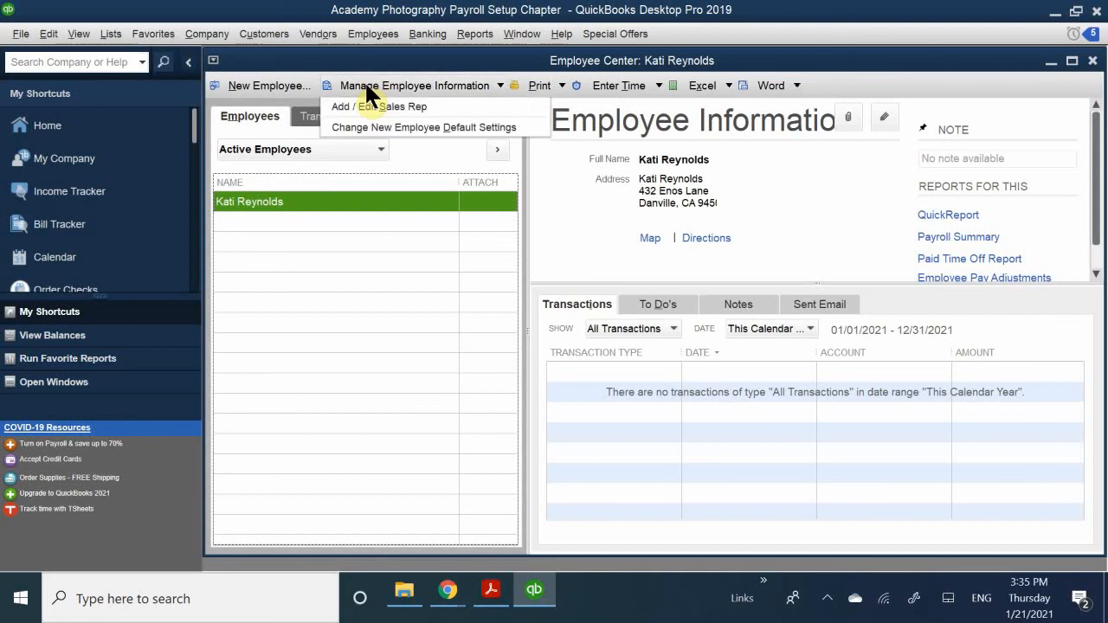
click(391, 127)
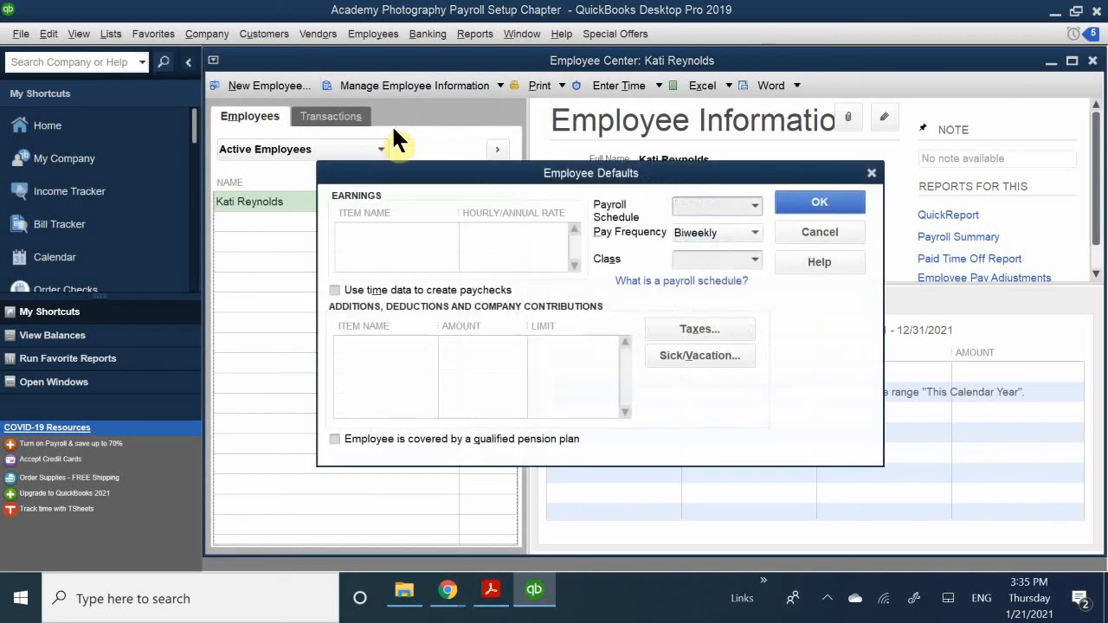
drag(451, 178, 448, 119)
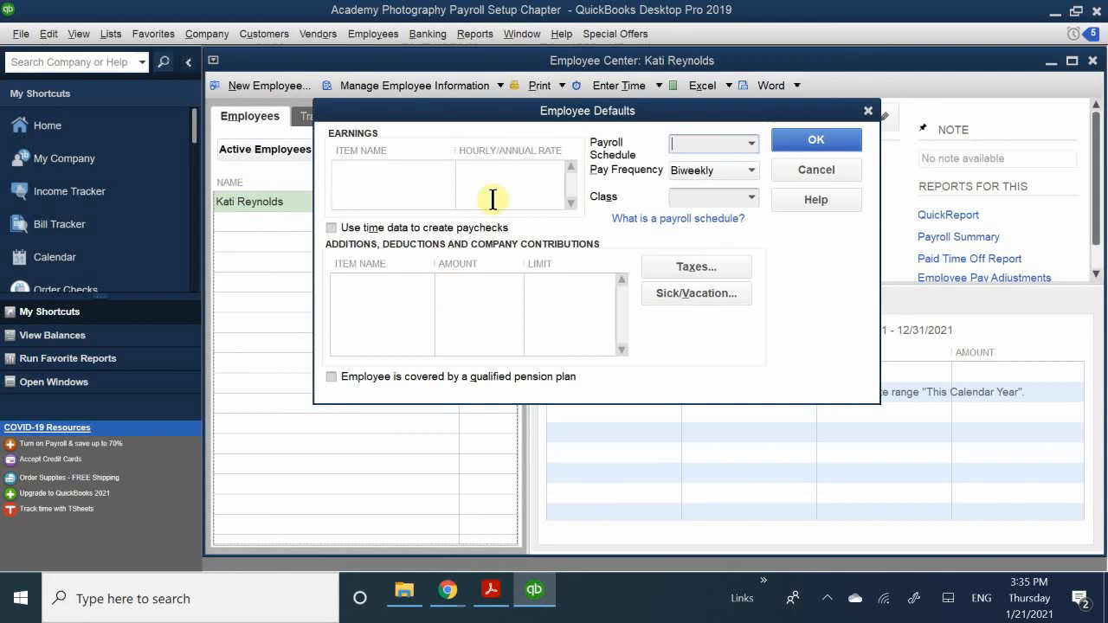
click(686, 167)
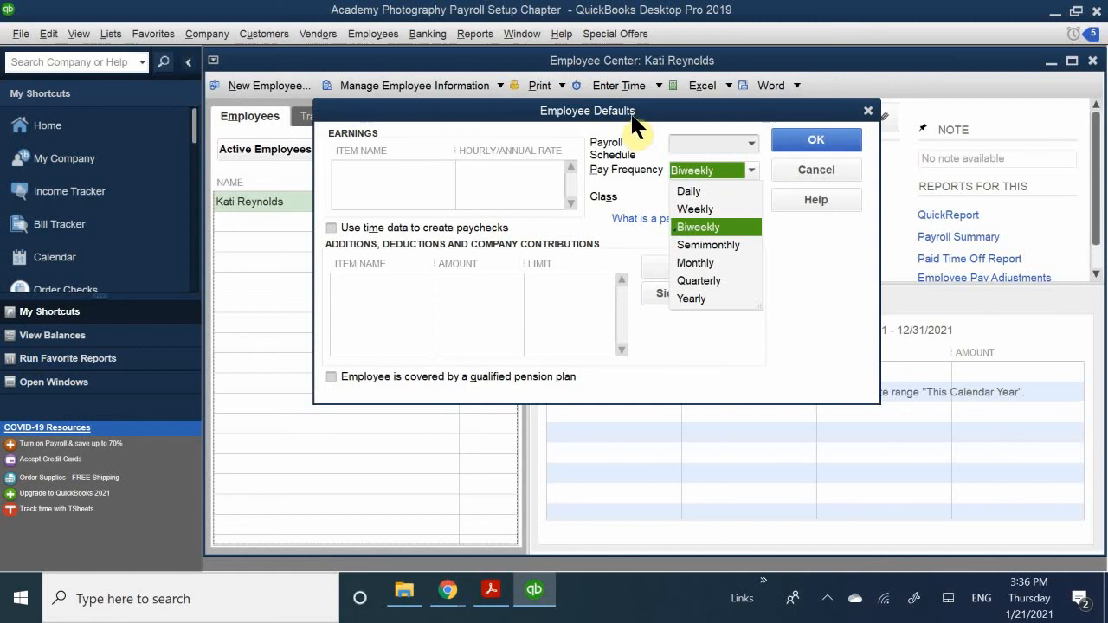
click(611, 119)
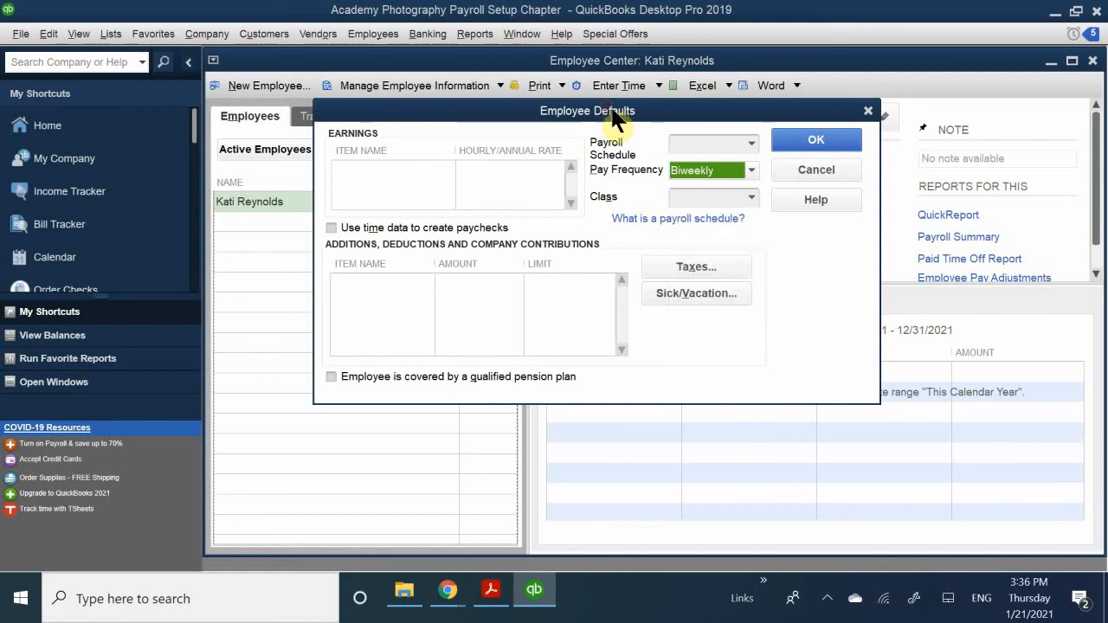
Step: Examine the pay frequency, payroll schedule and class fields of the employee defaults without changing them
click(701, 174)
click(695, 226)
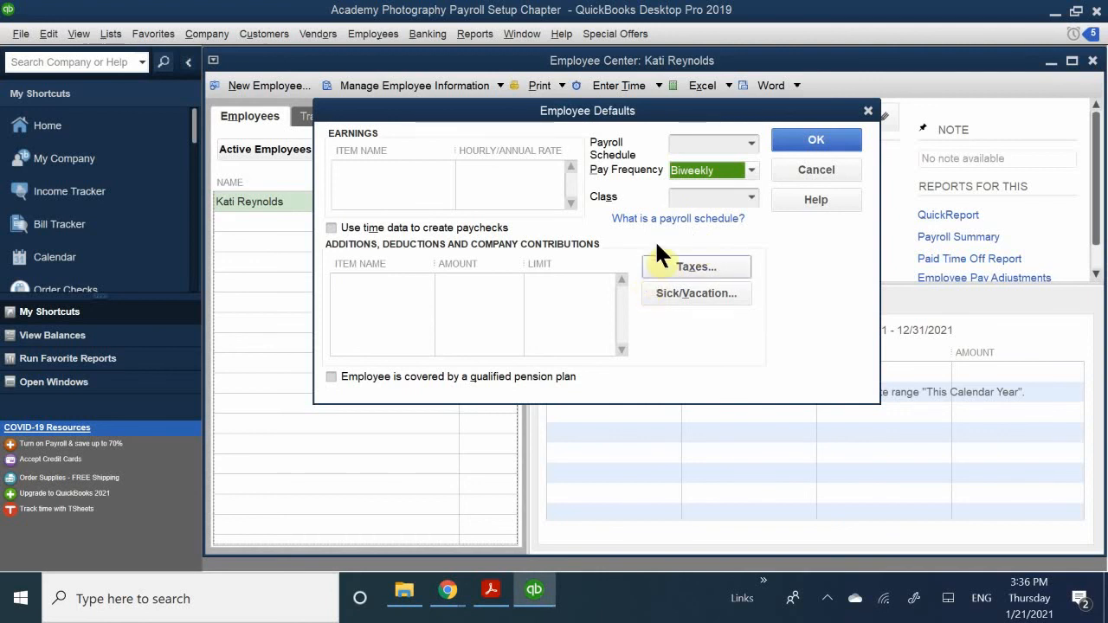
click(681, 145)
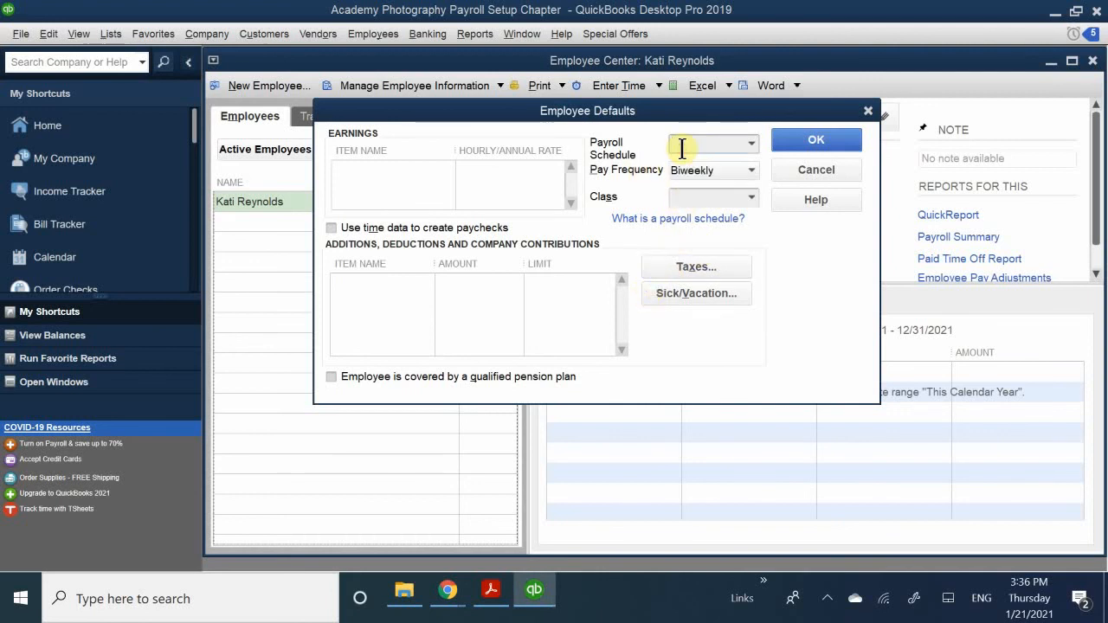
click(752, 142)
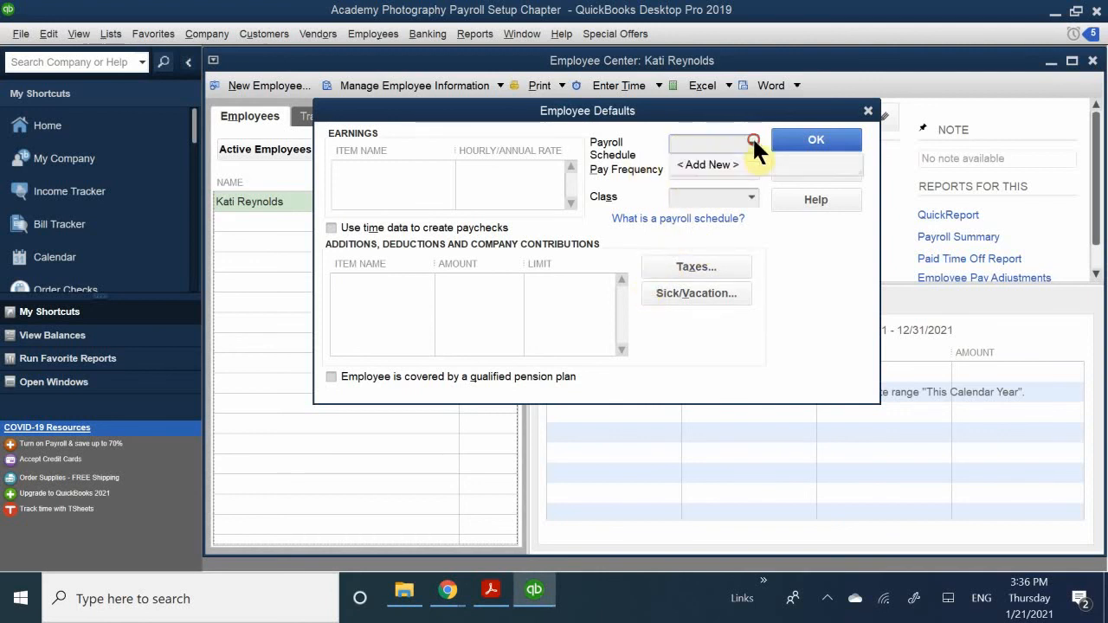
click(620, 146)
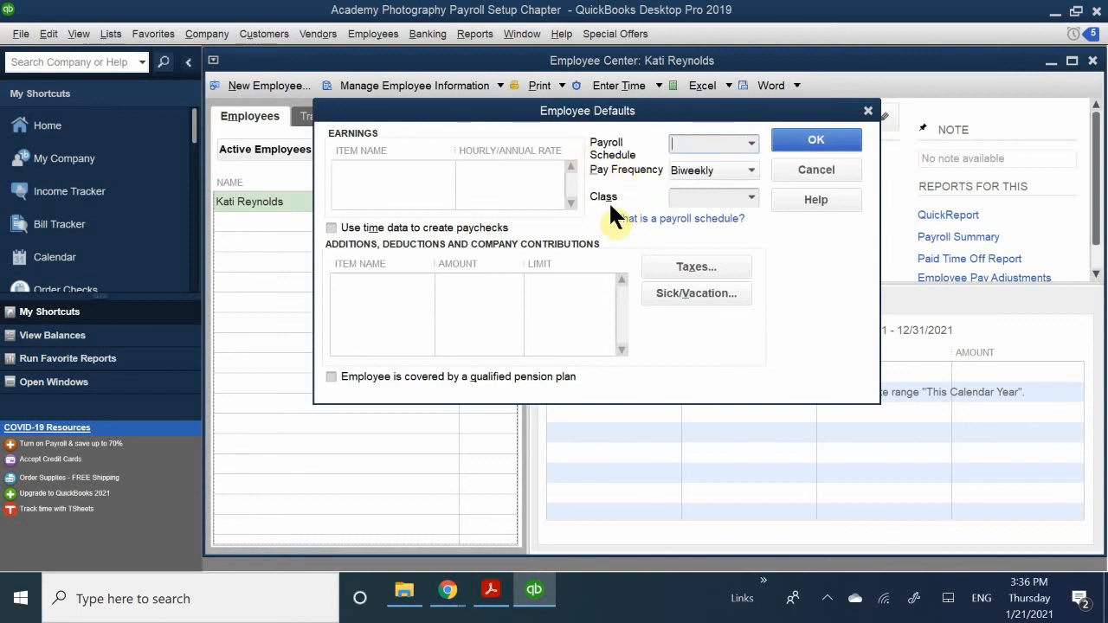
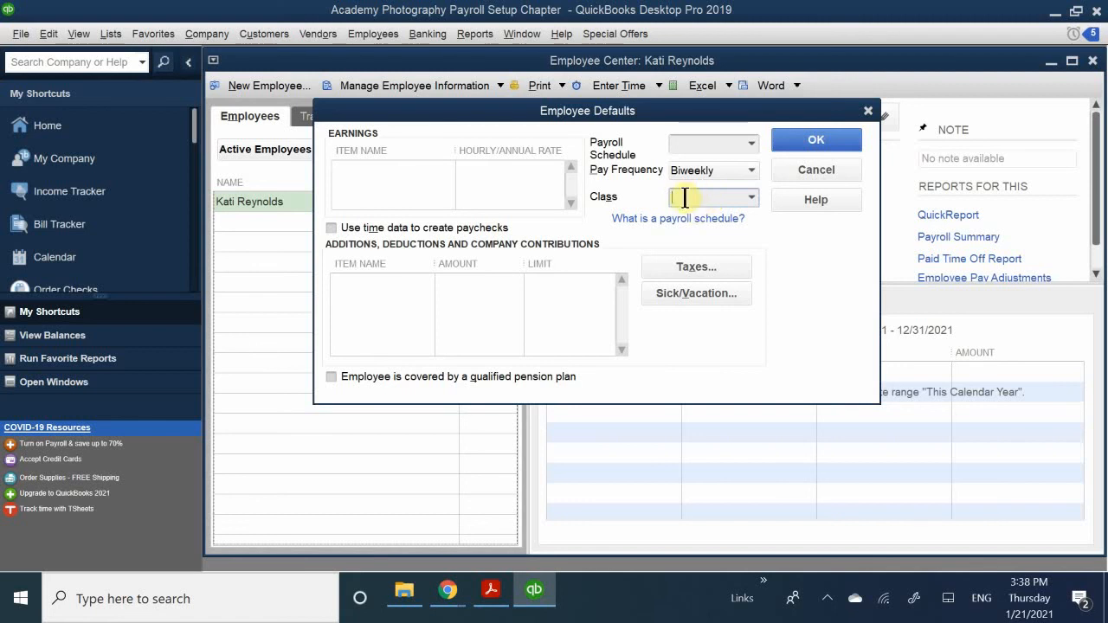
click(685, 198)
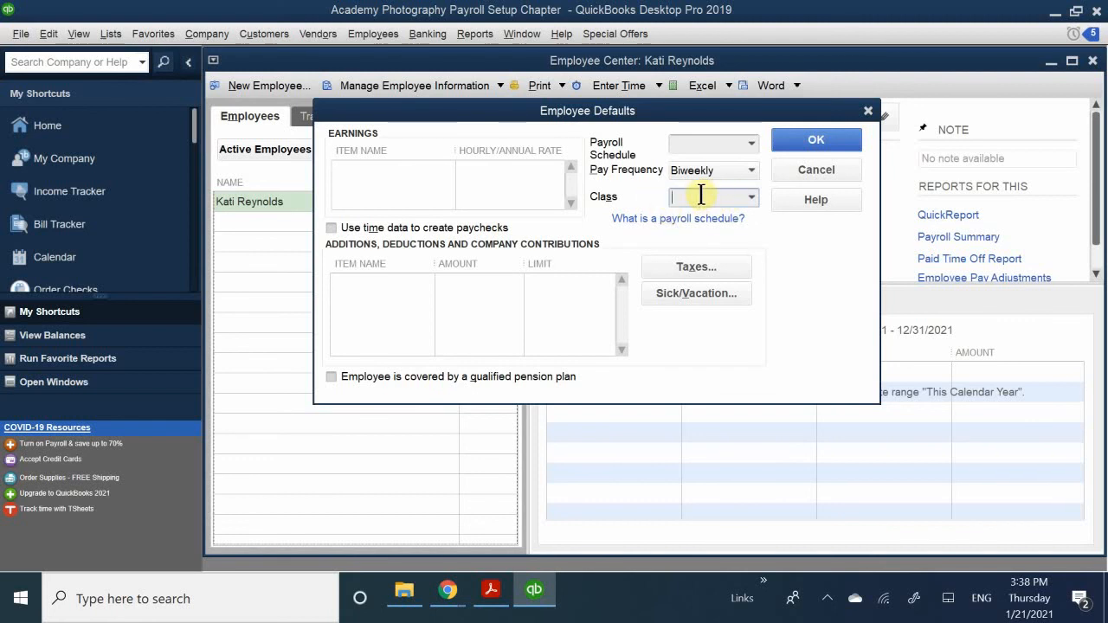
Step: Add Salary Regular and Salary Vacation as the first two default earnings items
click(355, 169)
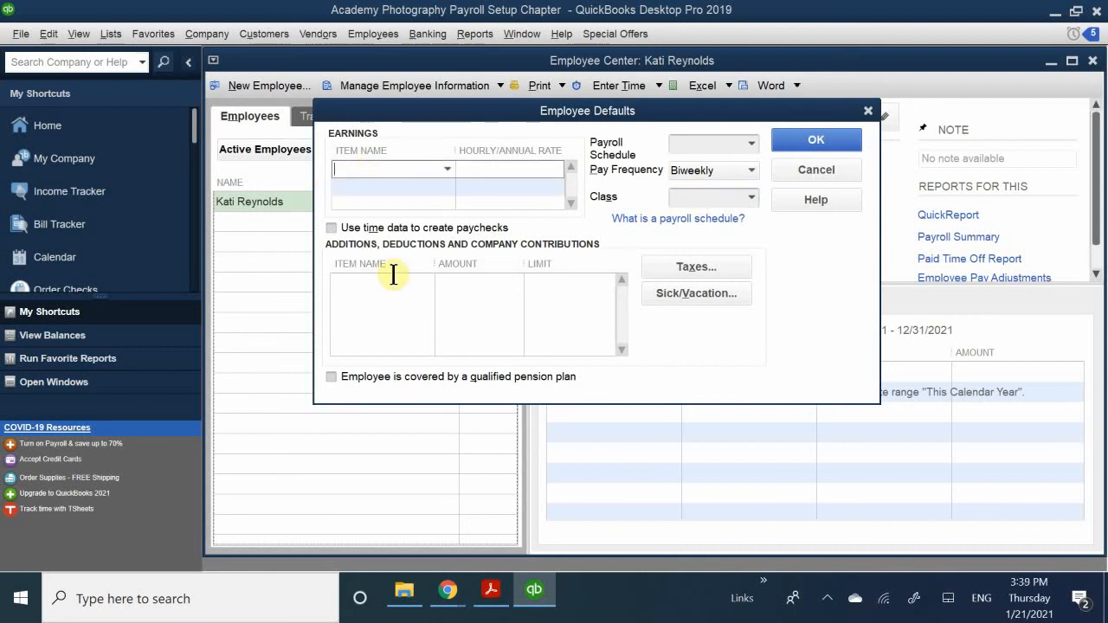
text(Salary Regular)
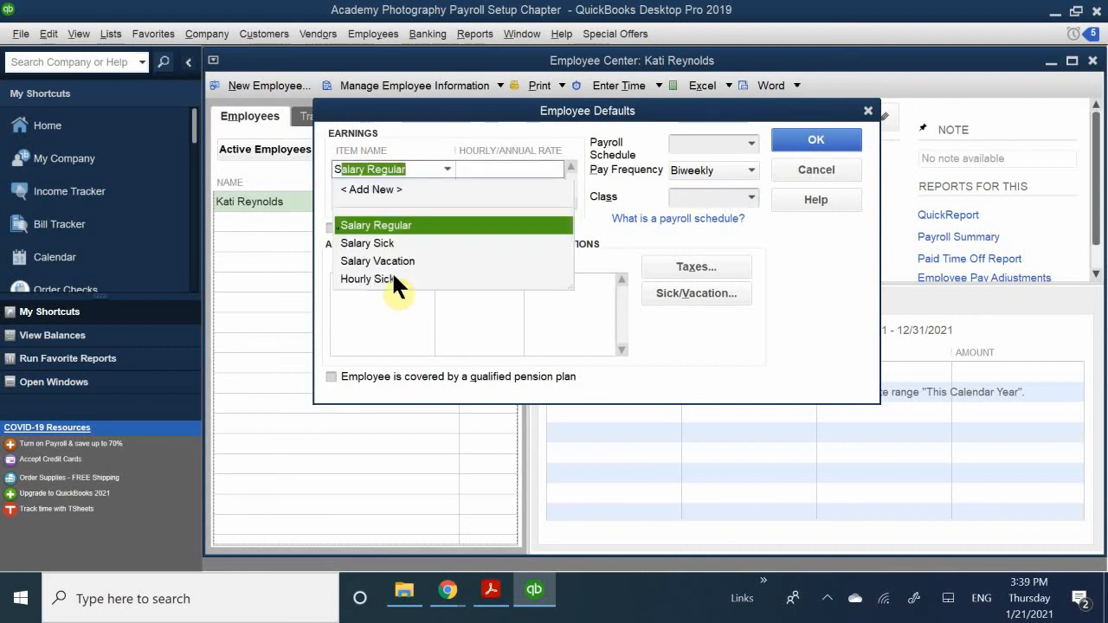
click(385, 223)
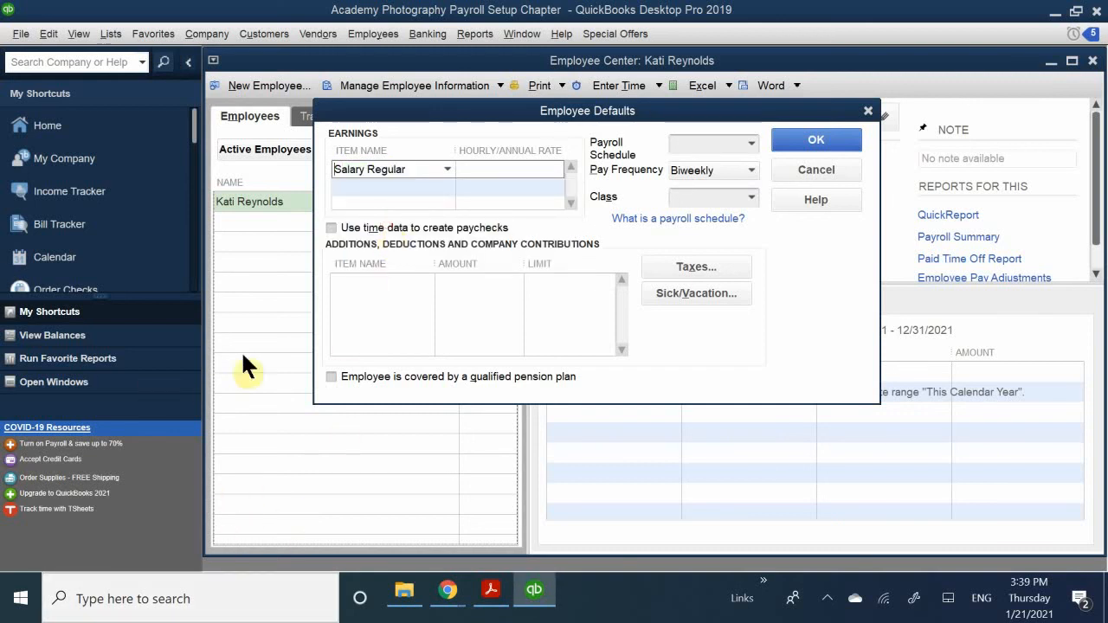
click(360, 187)
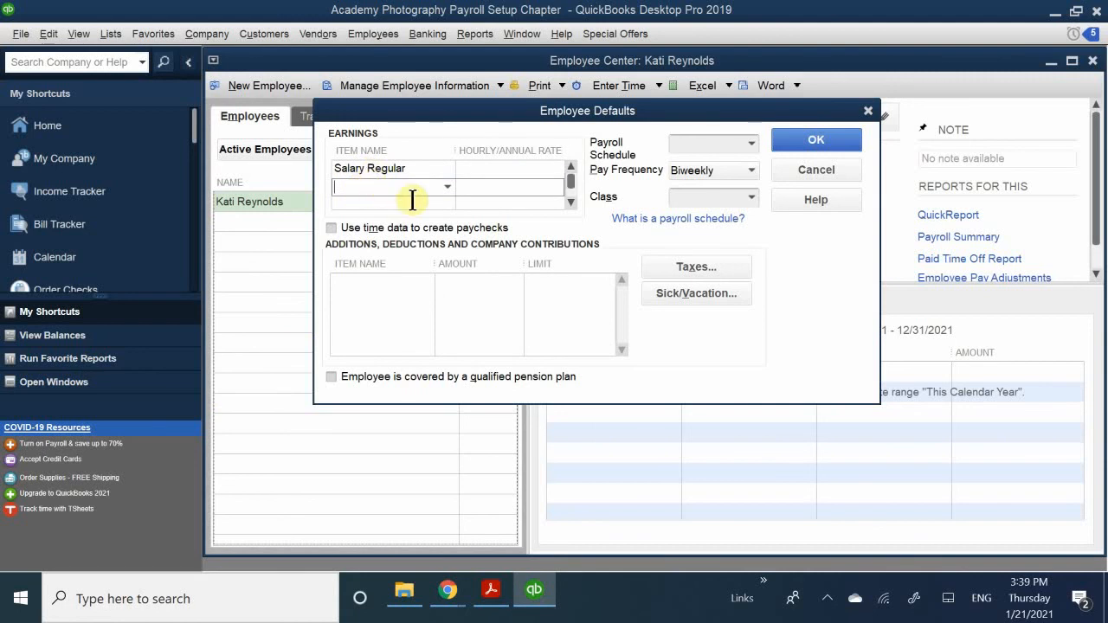
text(Salary Regular)
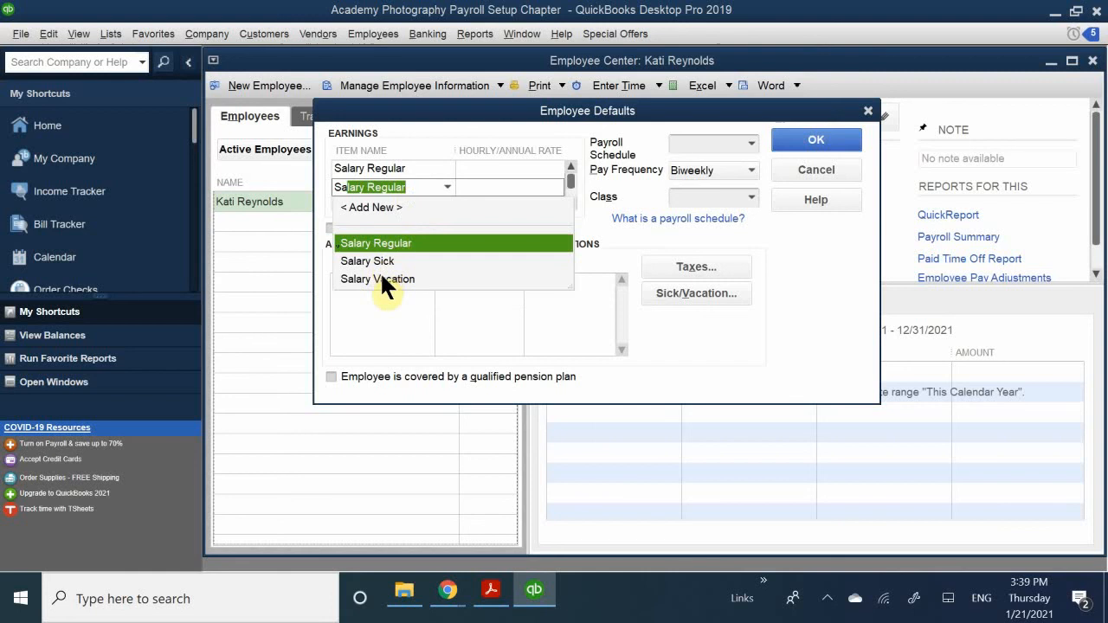
click(382, 278)
Step: Add Salary Sick as the third default earnings item, correcting the mistaken Hourly Sick choice
click(376, 203)
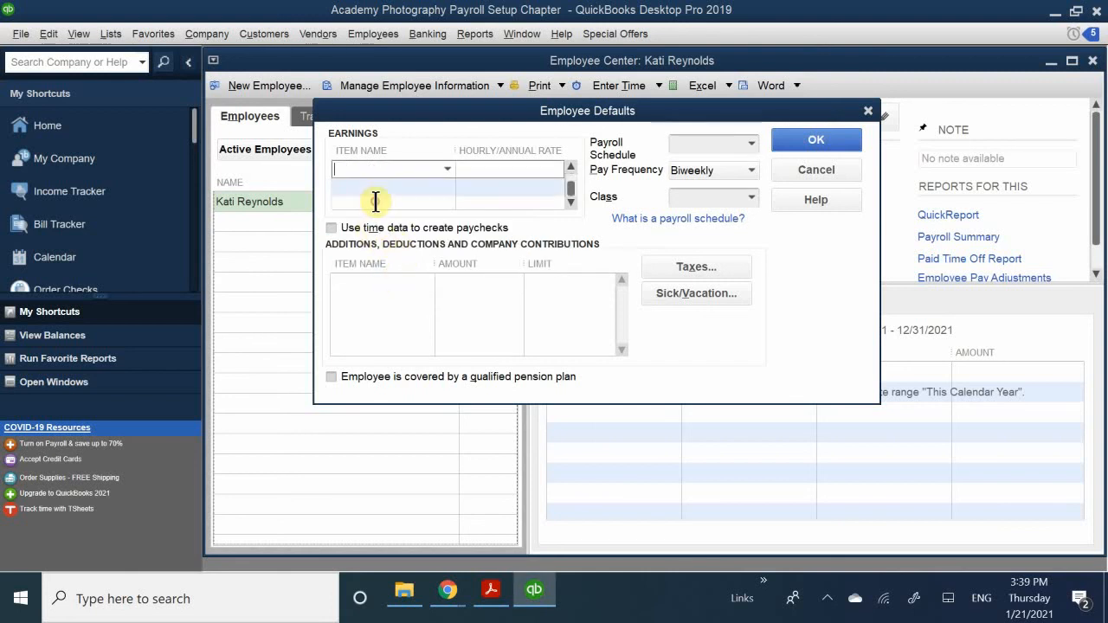
scroll(371, 185, up, 1)
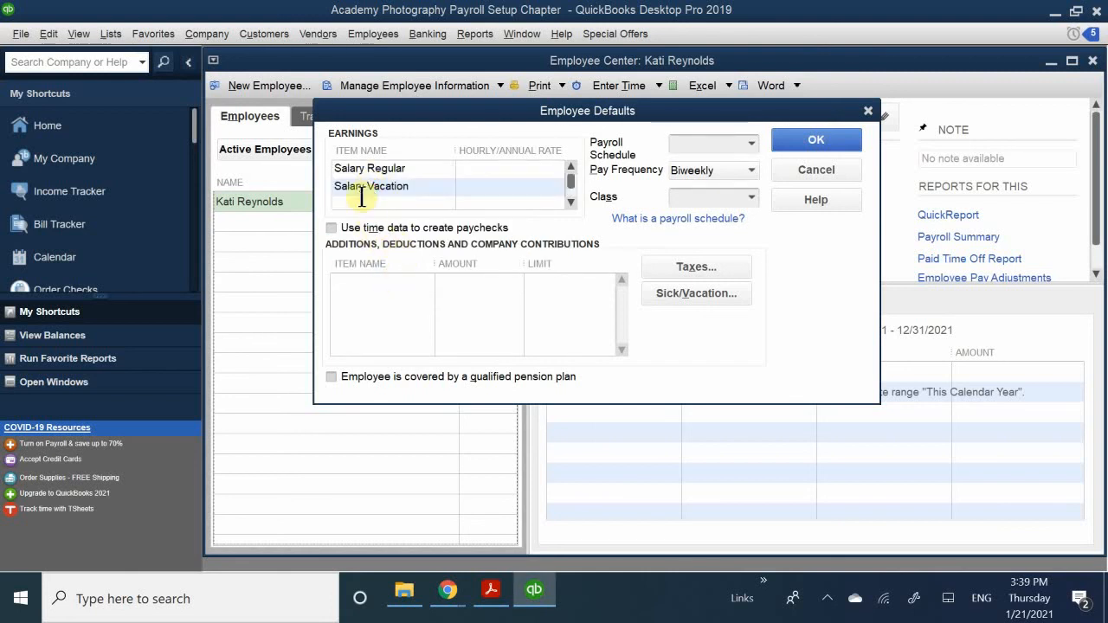
click(362, 201)
text(A)
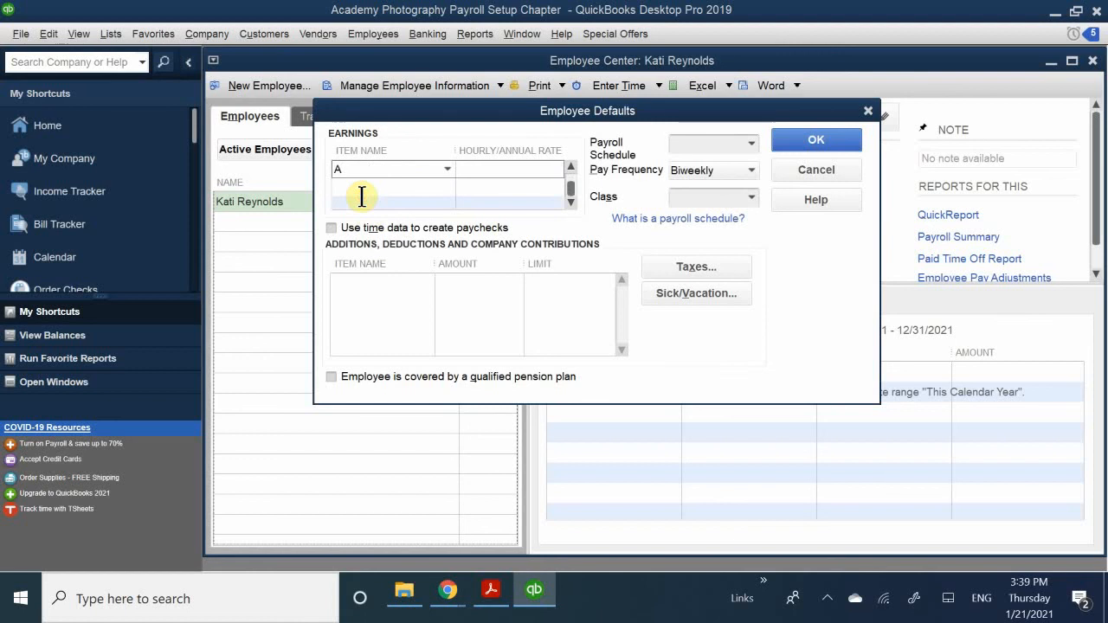
key(BackSpace)
text(Sick)
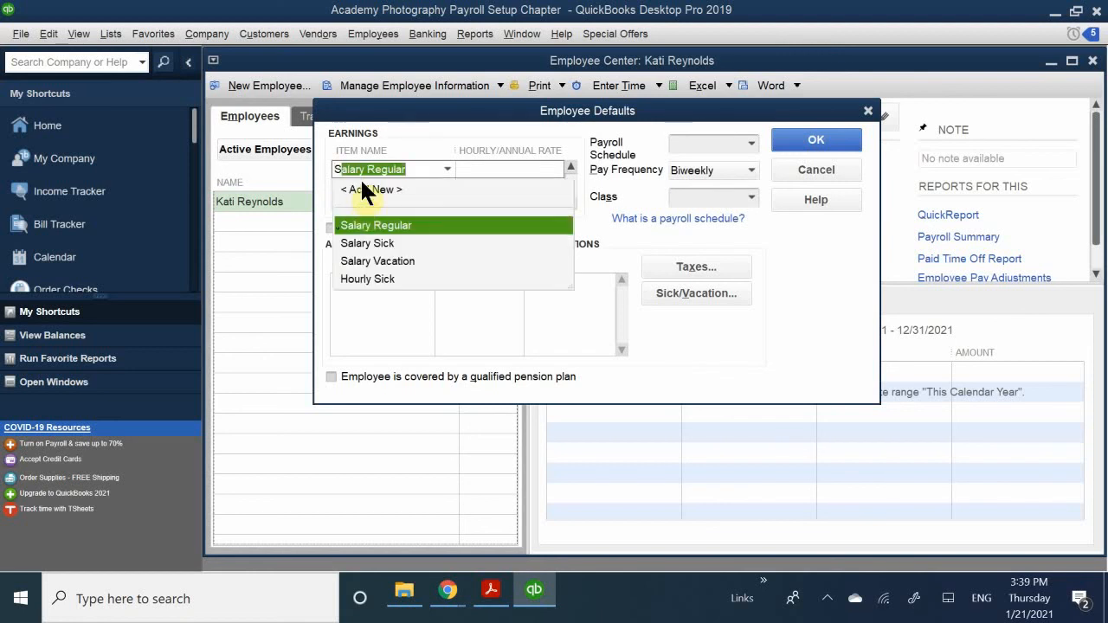
click(368, 279)
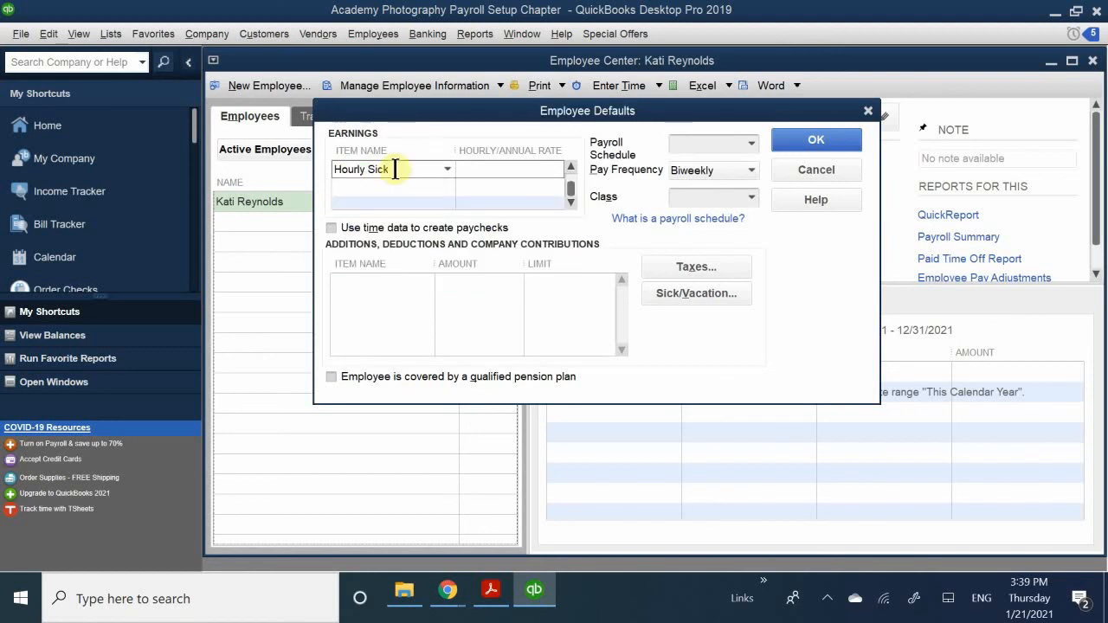
key(BackSpace)
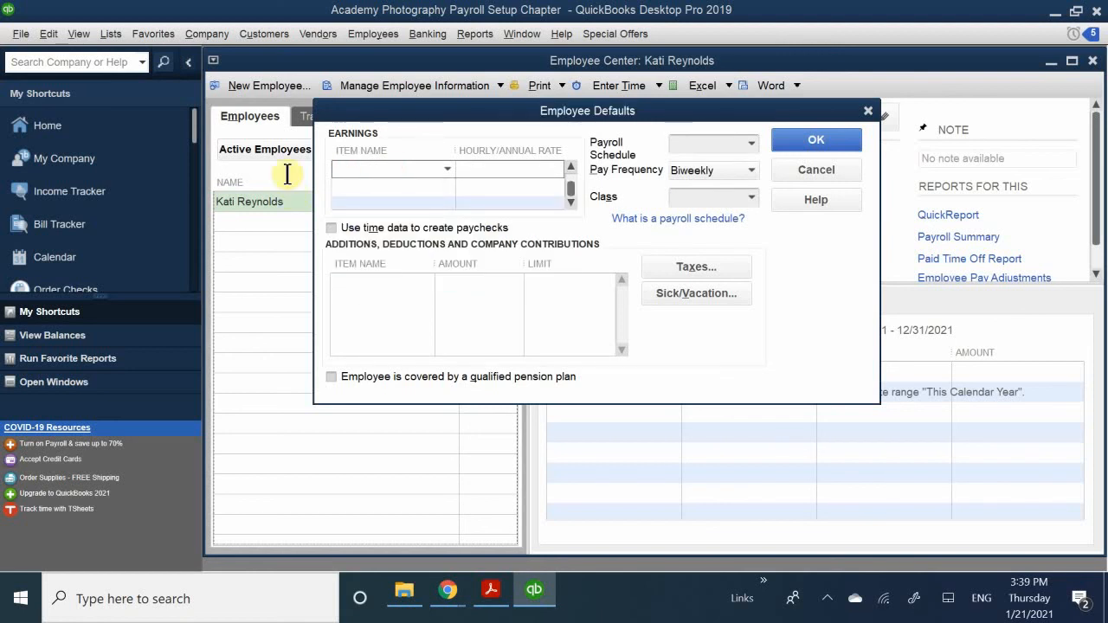
text(Salary Regular)
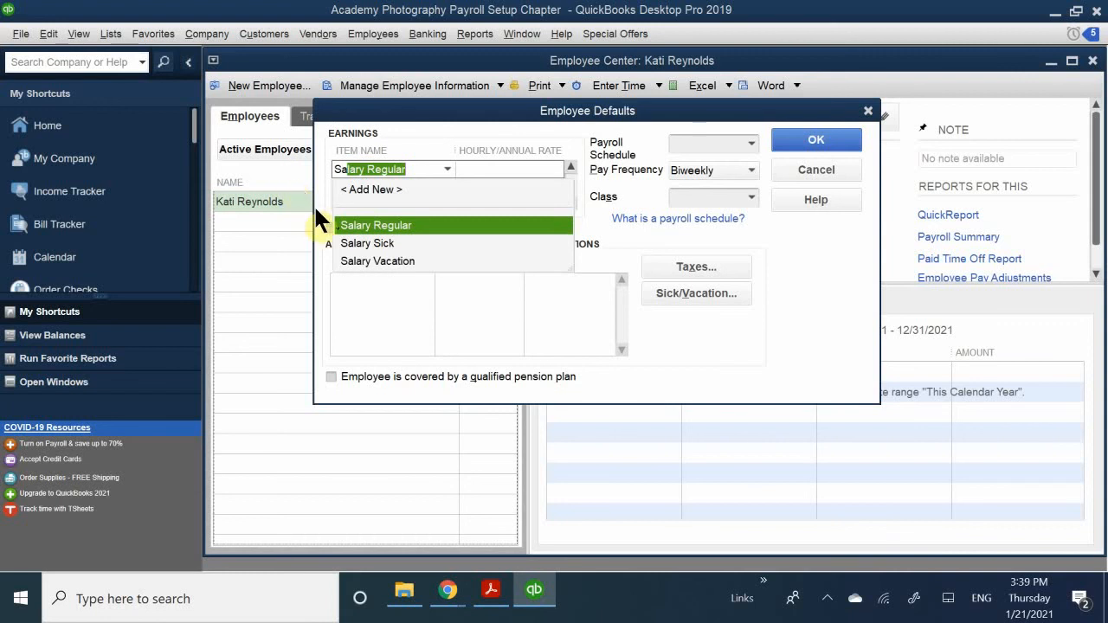
click(351, 243)
scroll(388, 195, up, 1)
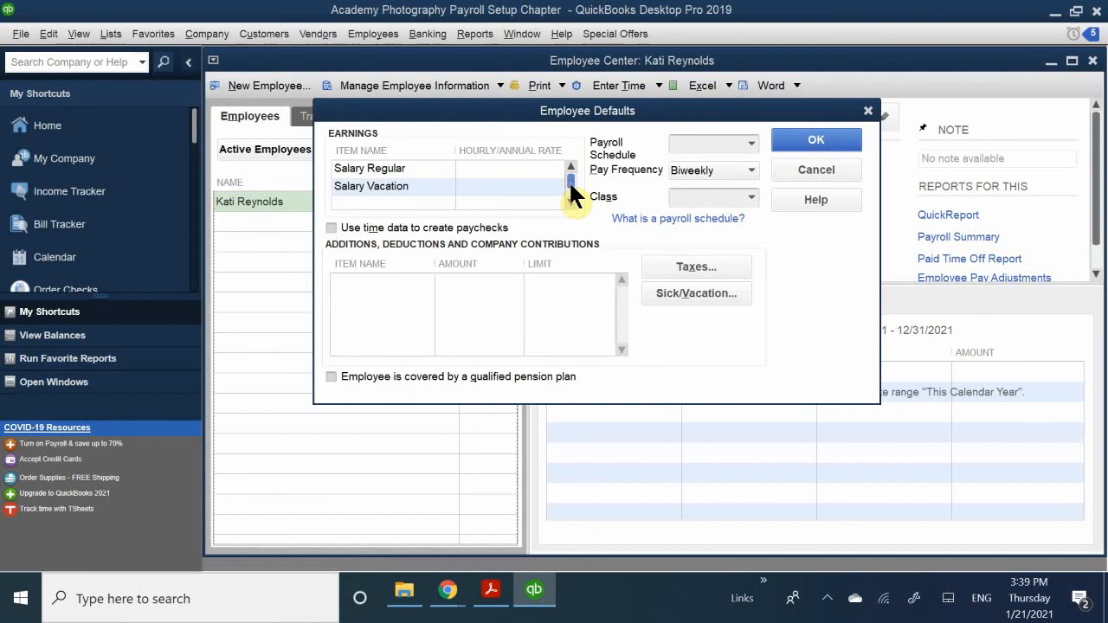
Step: Examine the hourly/annual rate fields of the default earnings without entering any rates
click(478, 173)
click(490, 188)
click(494, 198)
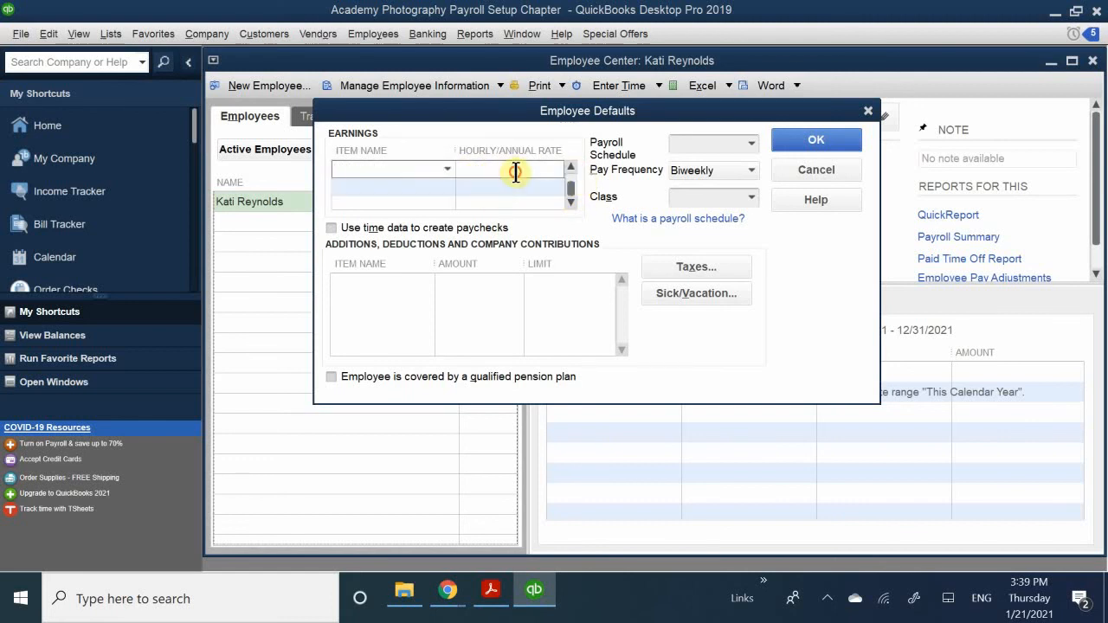
click(502, 189)
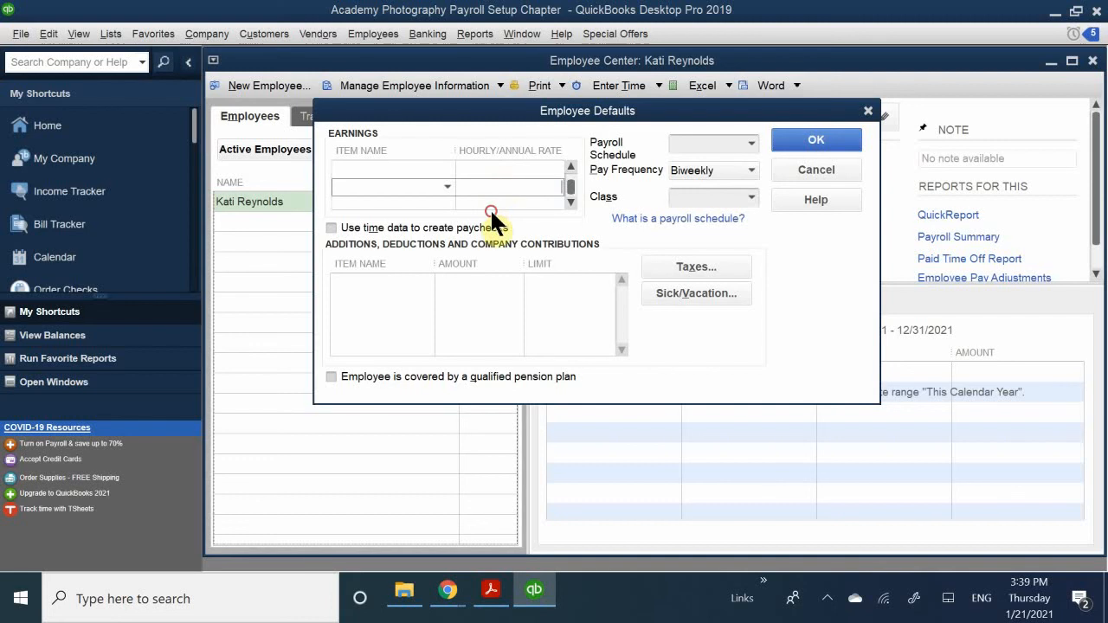
click(496, 203)
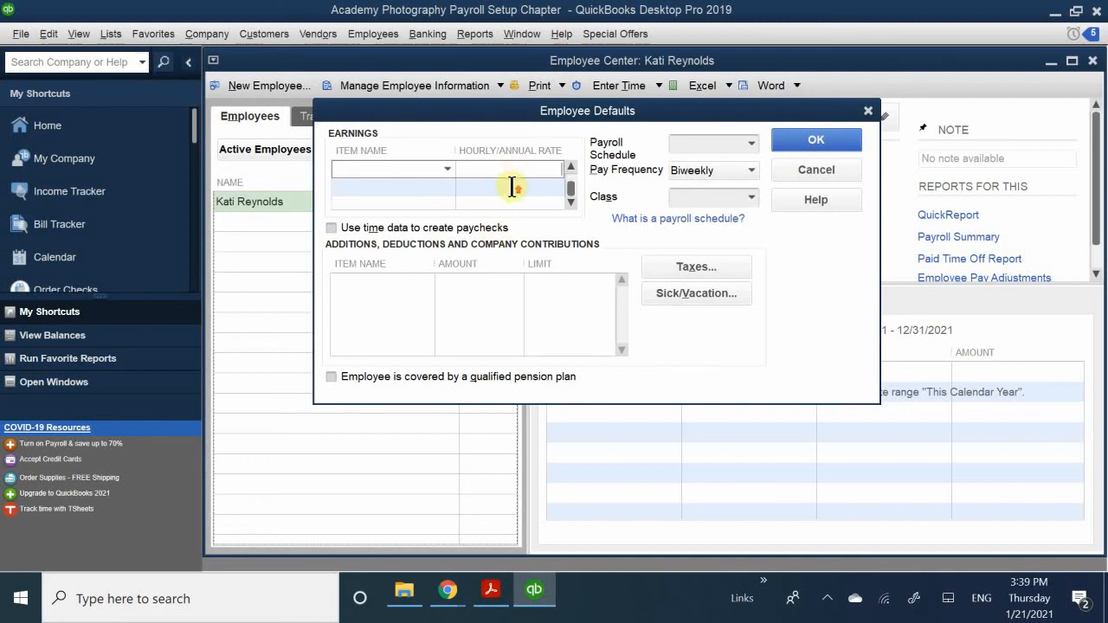
scroll(510, 186, up, 2)
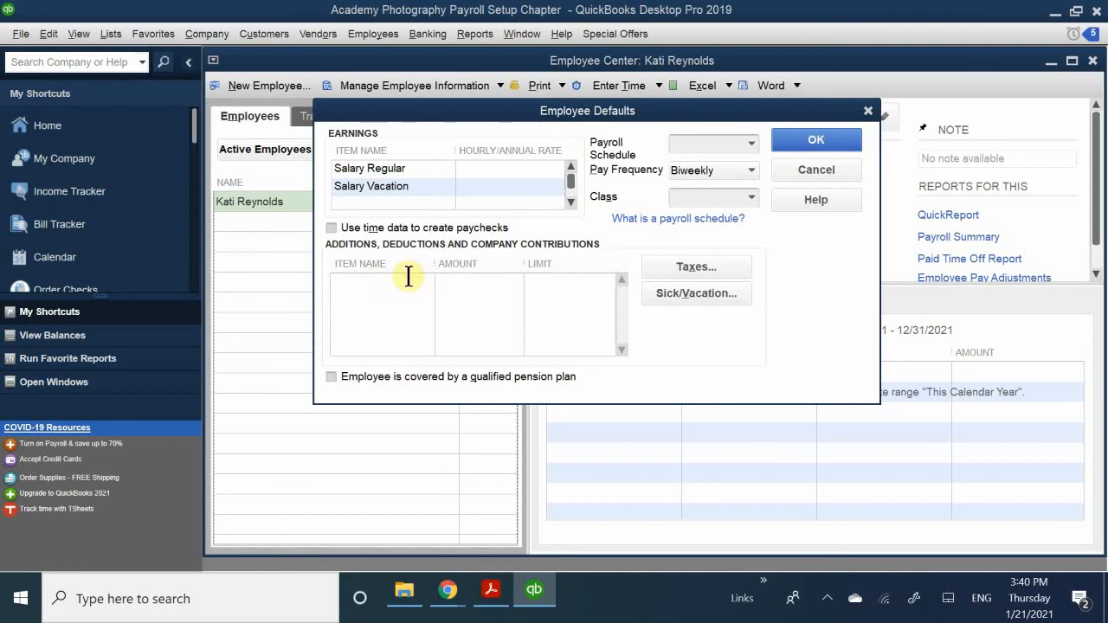
Step: Add 401k Emp. and 401k Co. Match to the default additions, deductions and company contributions
click(372, 279)
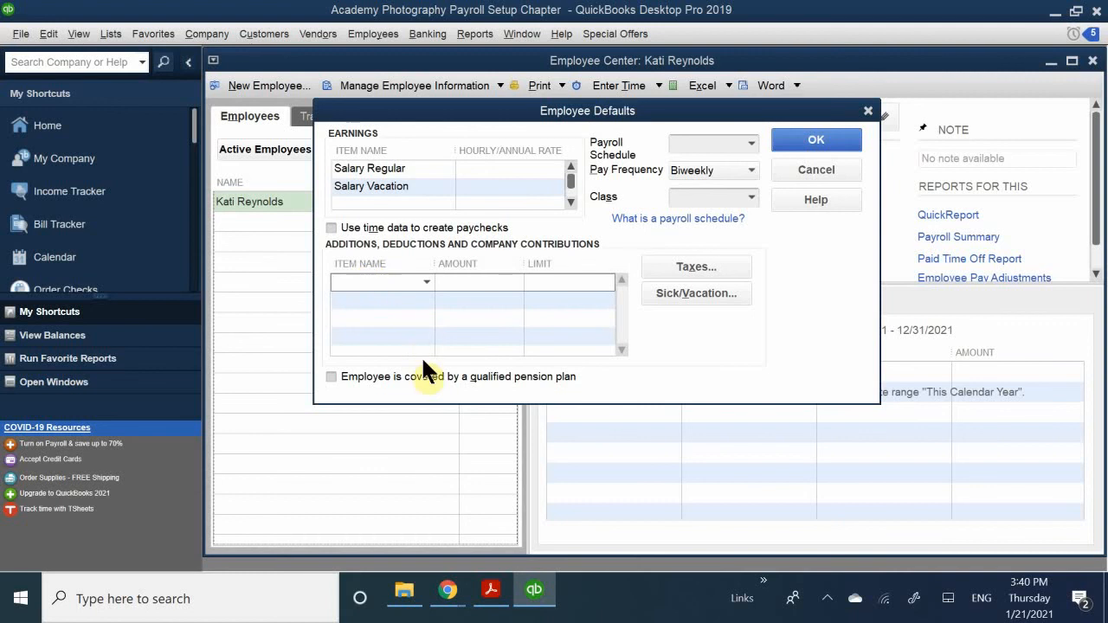
text(401k Co. Match)
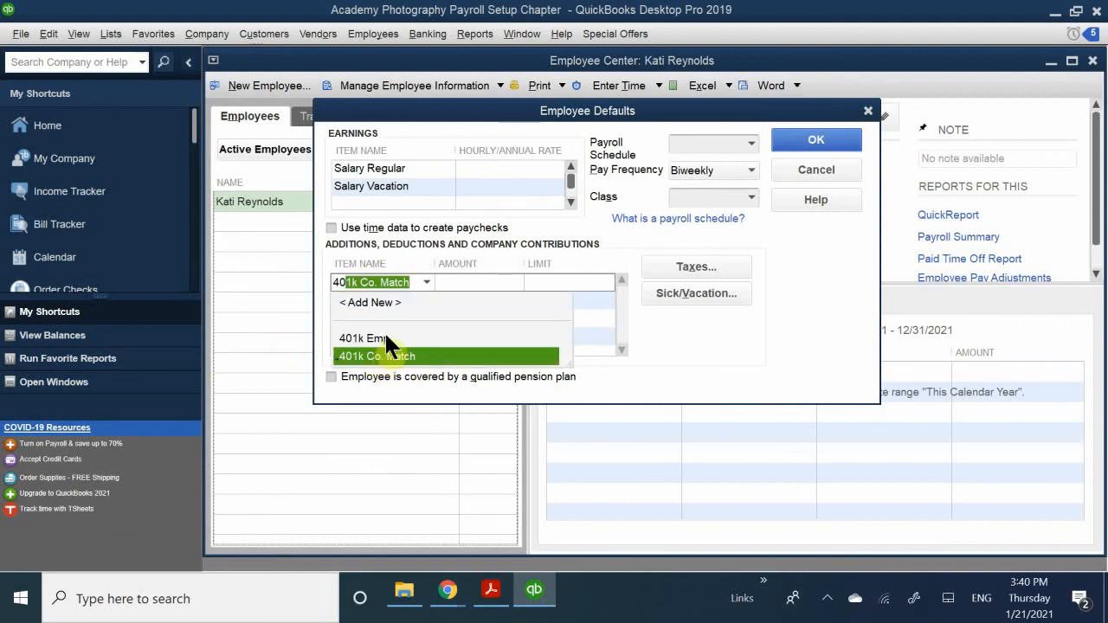
click(386, 337)
click(382, 304)
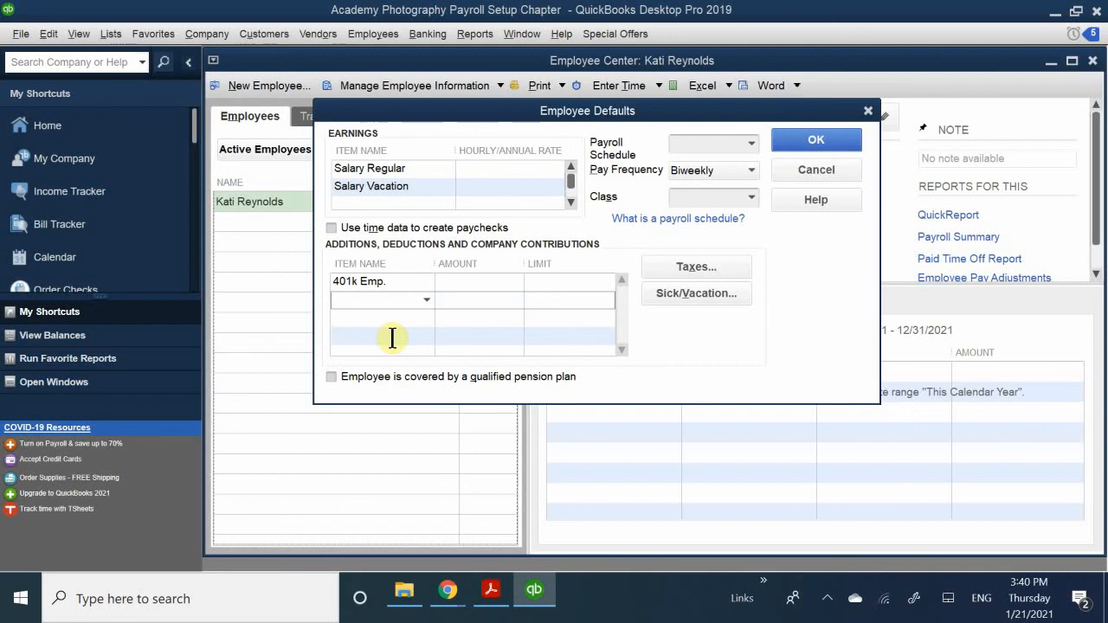
text(401k Co. Match)
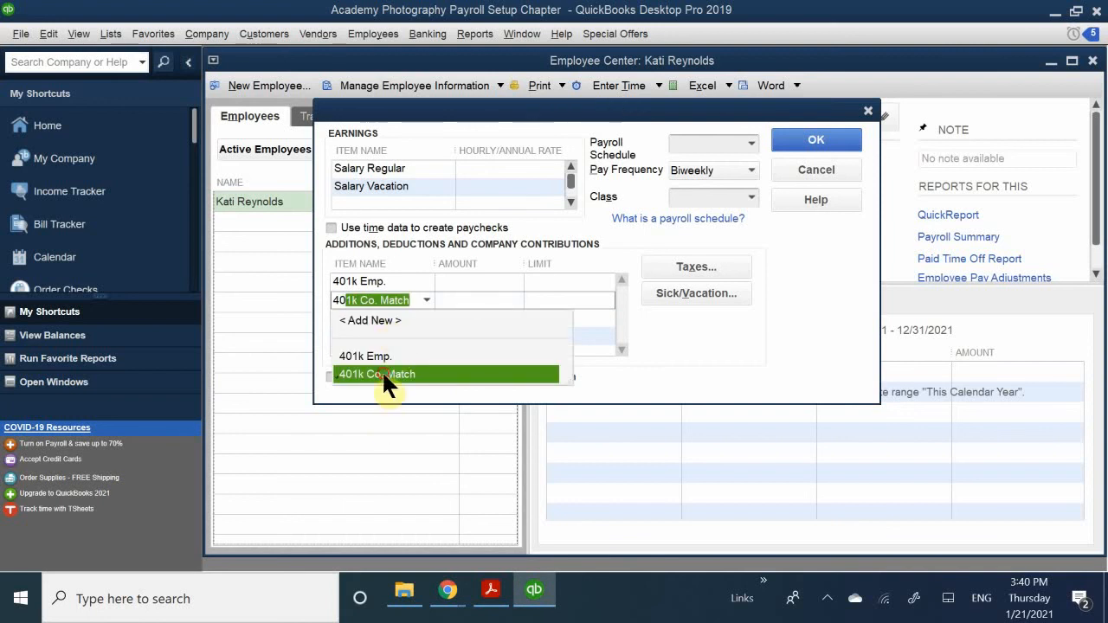
click(382, 374)
Step: Add Medical Insurance as the third default deduction item and save the employee defaults
click(364, 318)
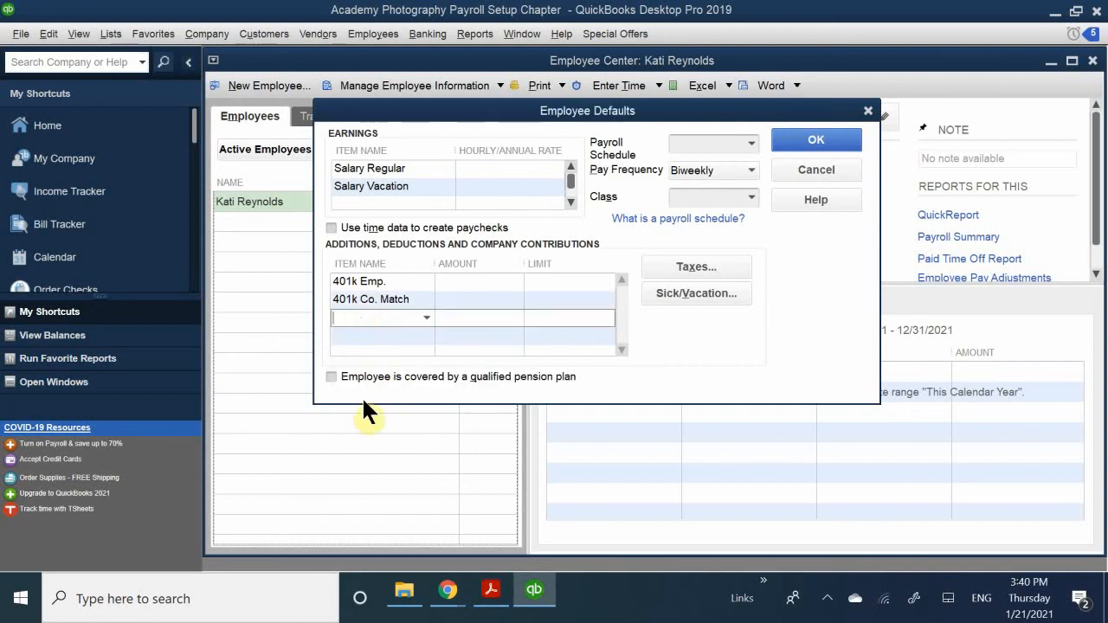
text(Medical Insurance)
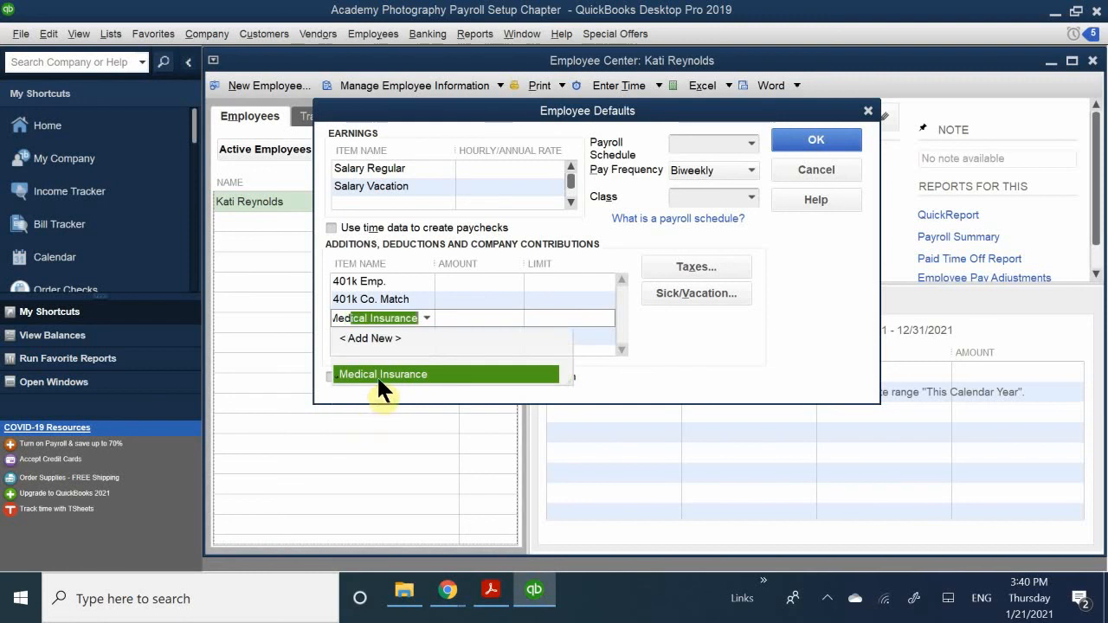
click(377, 375)
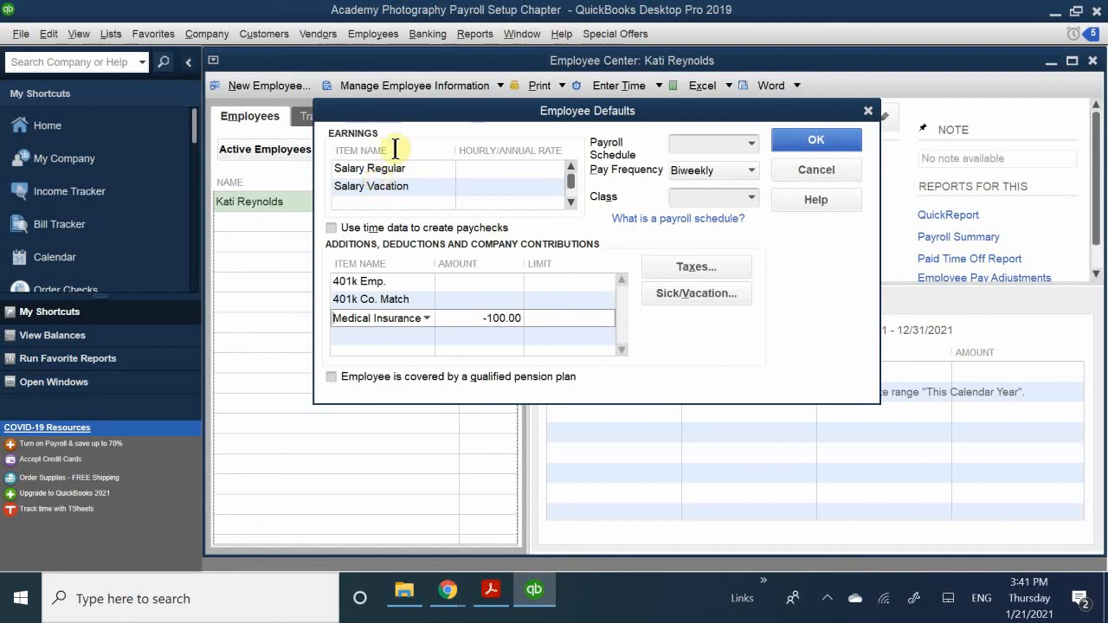
click(805, 138)
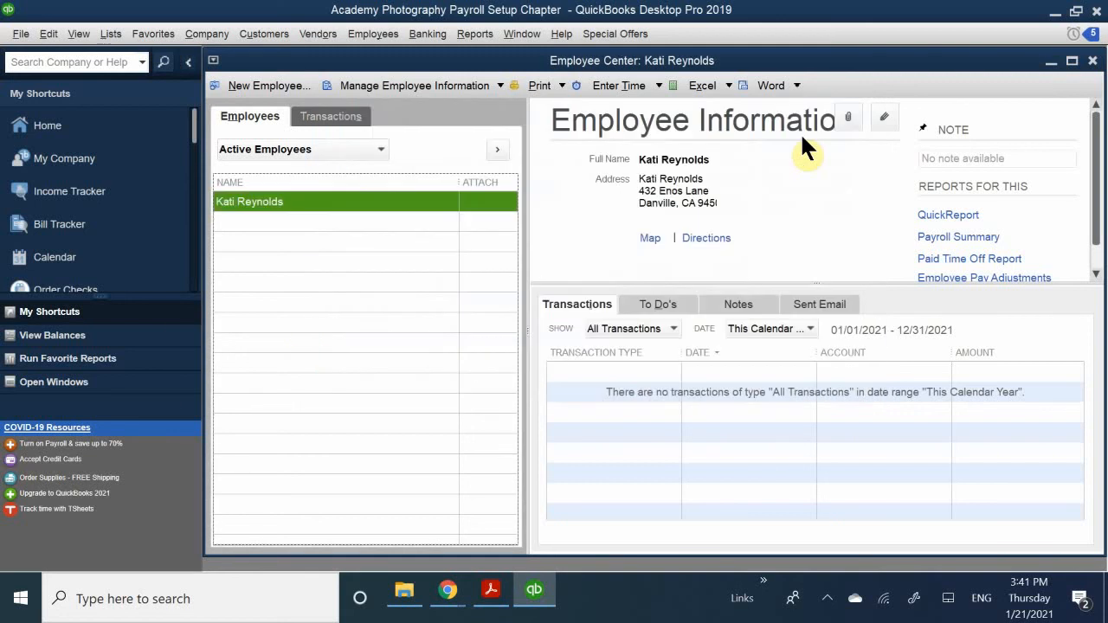
Step: Open a blank new employee record and examine the default earnings and deductions in its payroll information
click(268, 86)
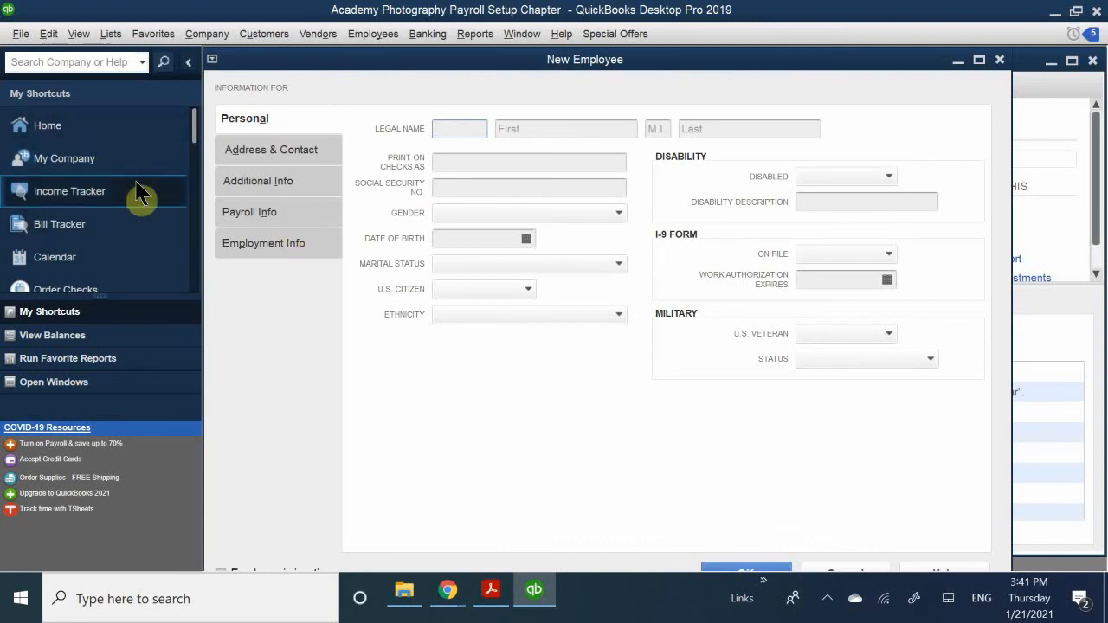
click(255, 215)
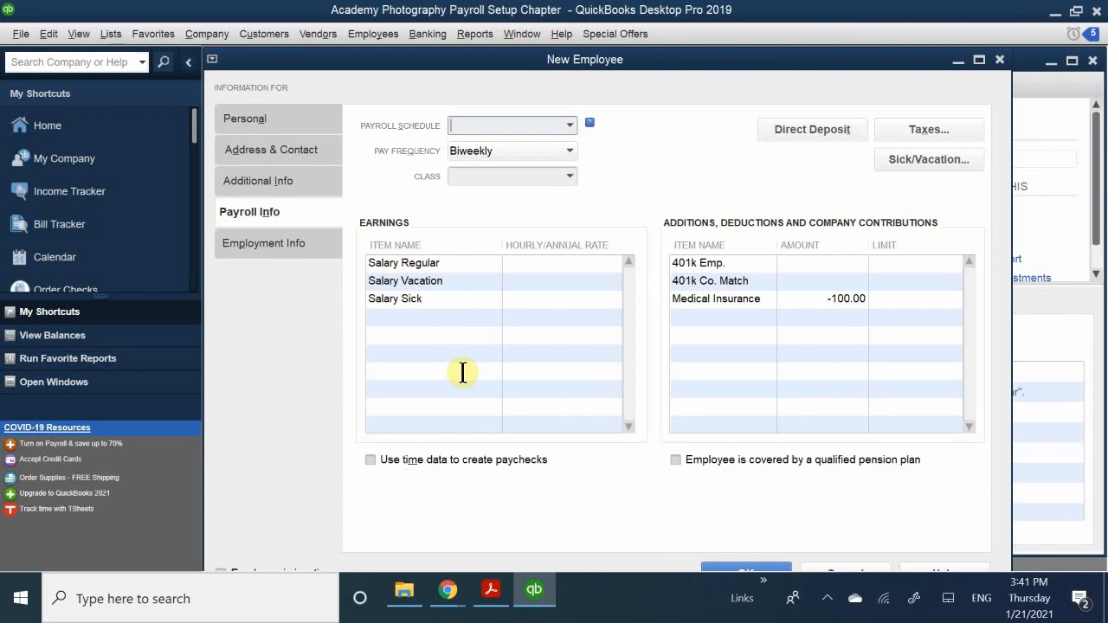
click(460, 280)
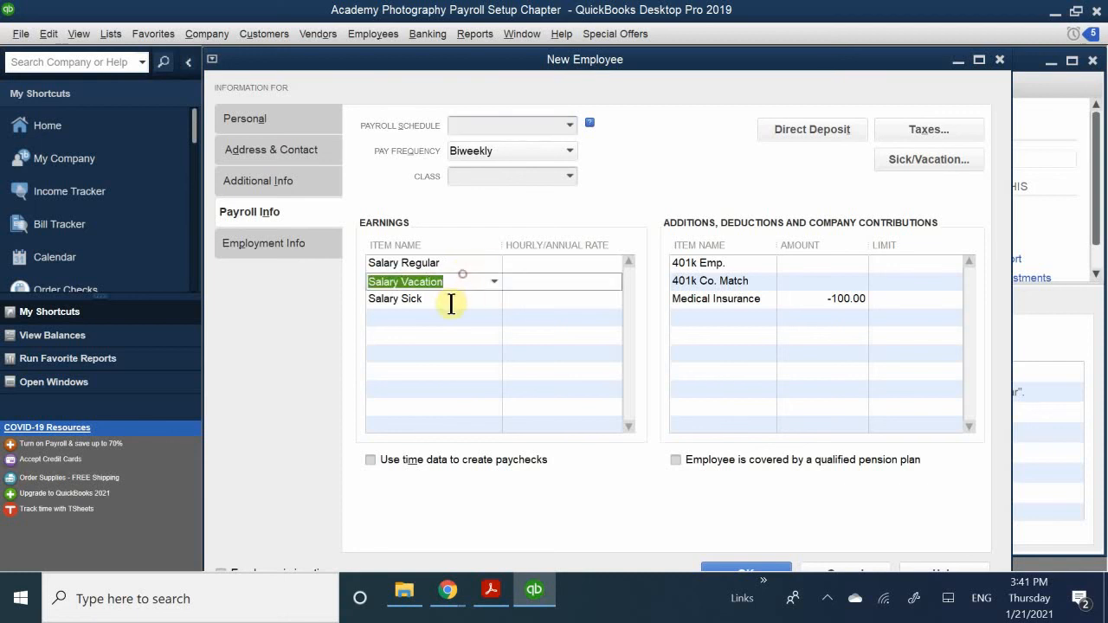
click(445, 375)
click(440, 396)
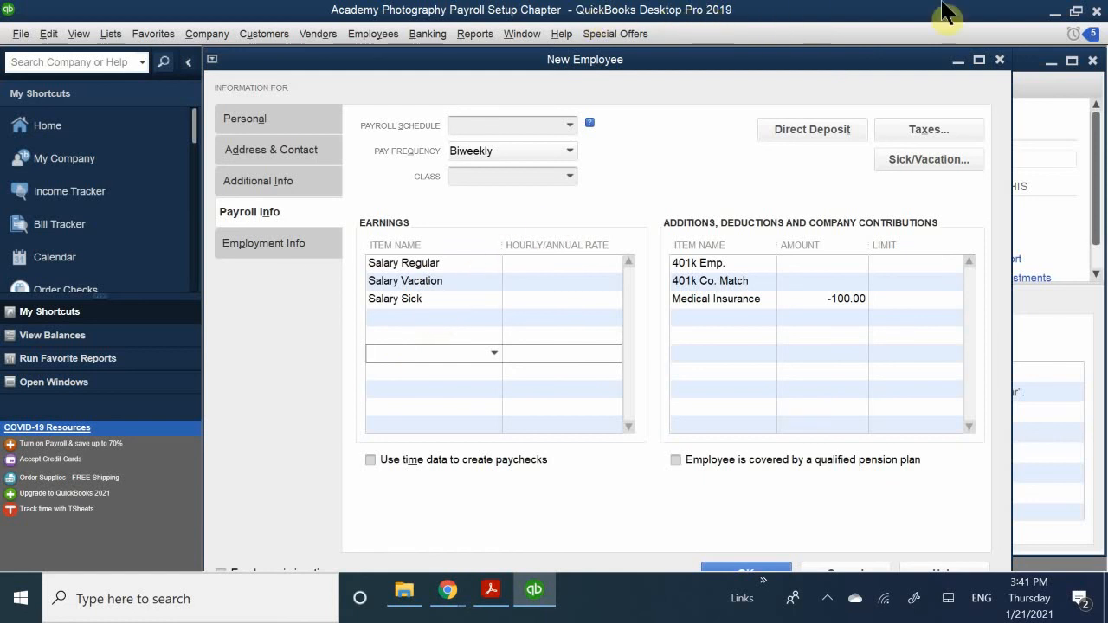
Step: Close the blank new employee record without saving it and open the Employee Contact List report
click(1000, 60)
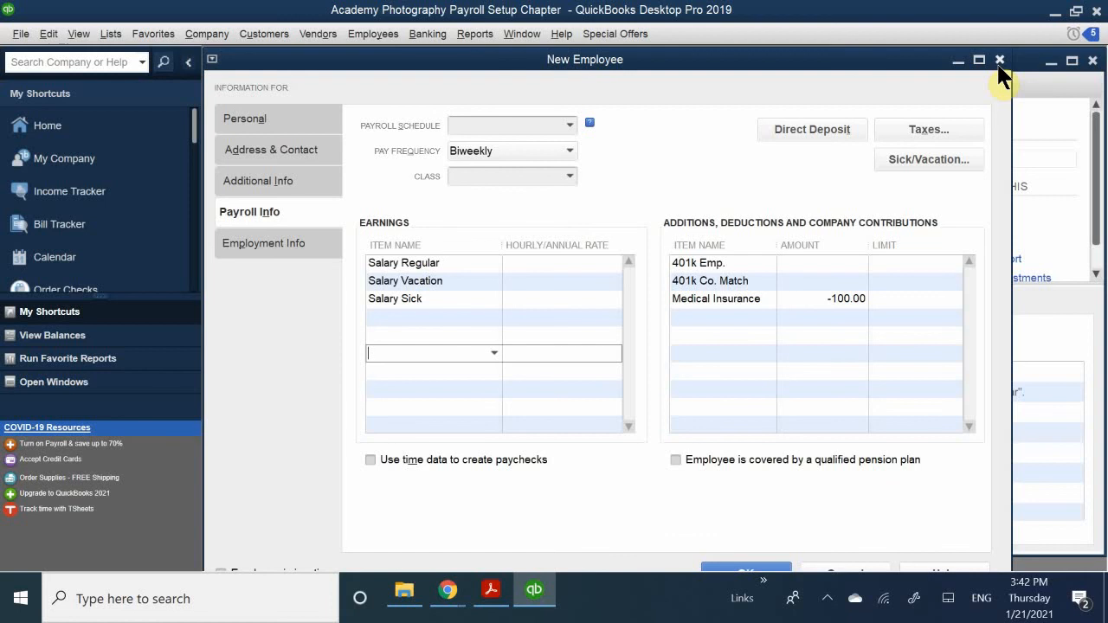
click(571, 184)
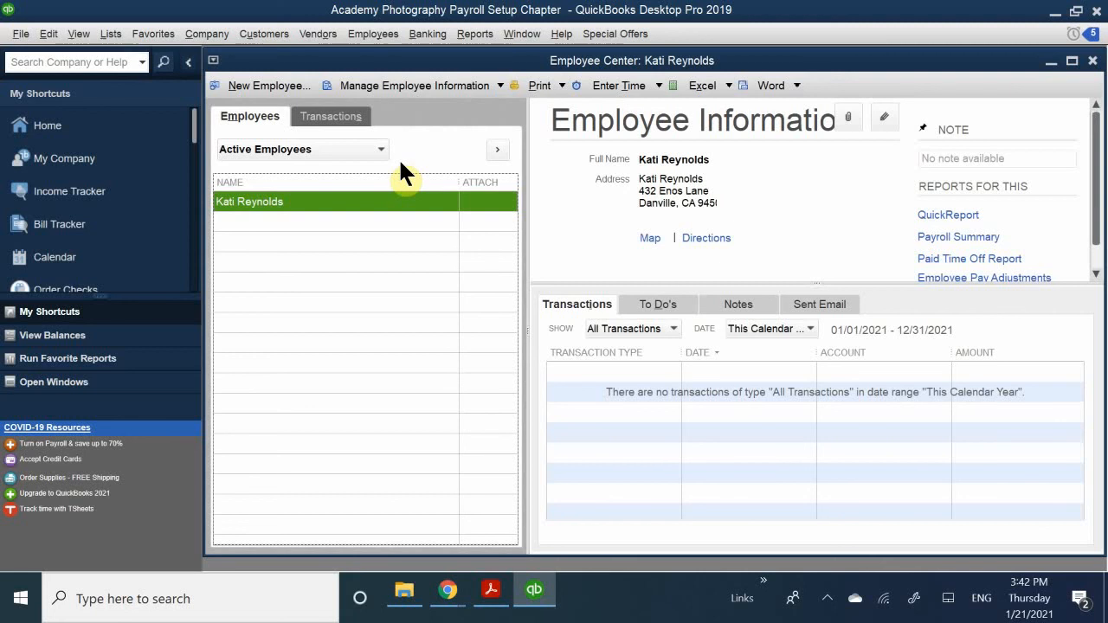
click(394, 47)
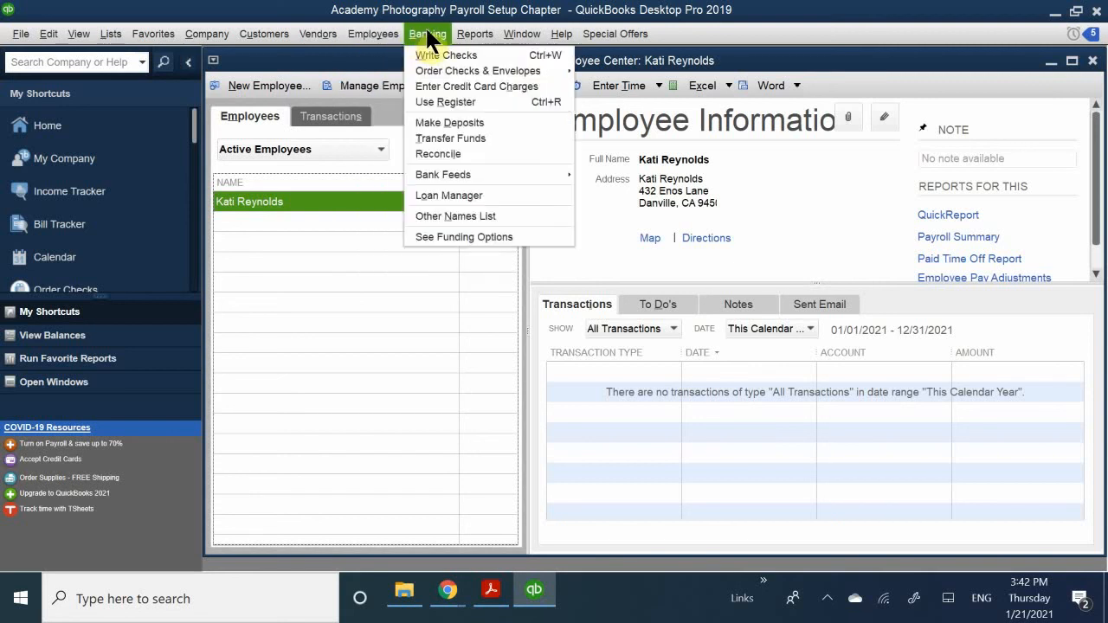
mouse_move(469, 44)
click(441, 34)
click(462, 34)
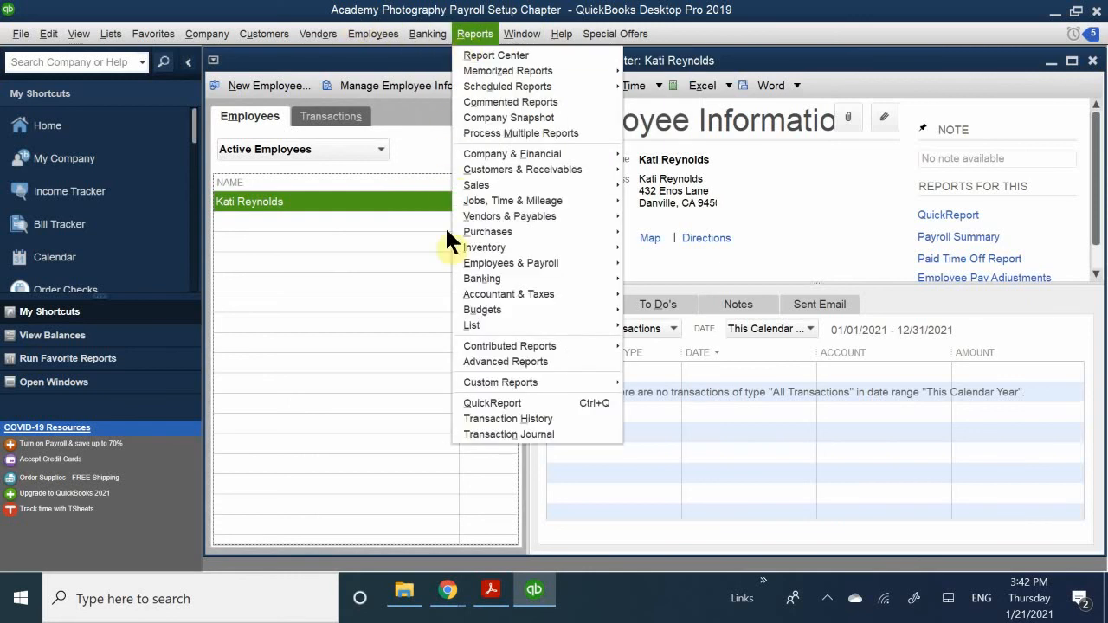
mouse_move(503, 330)
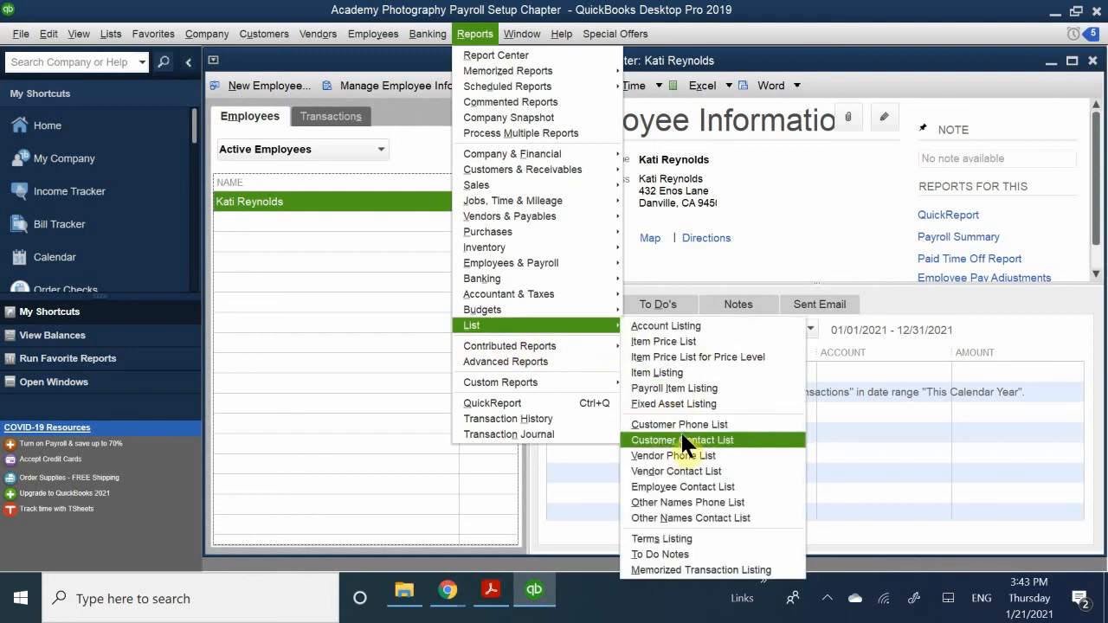
click(696, 487)
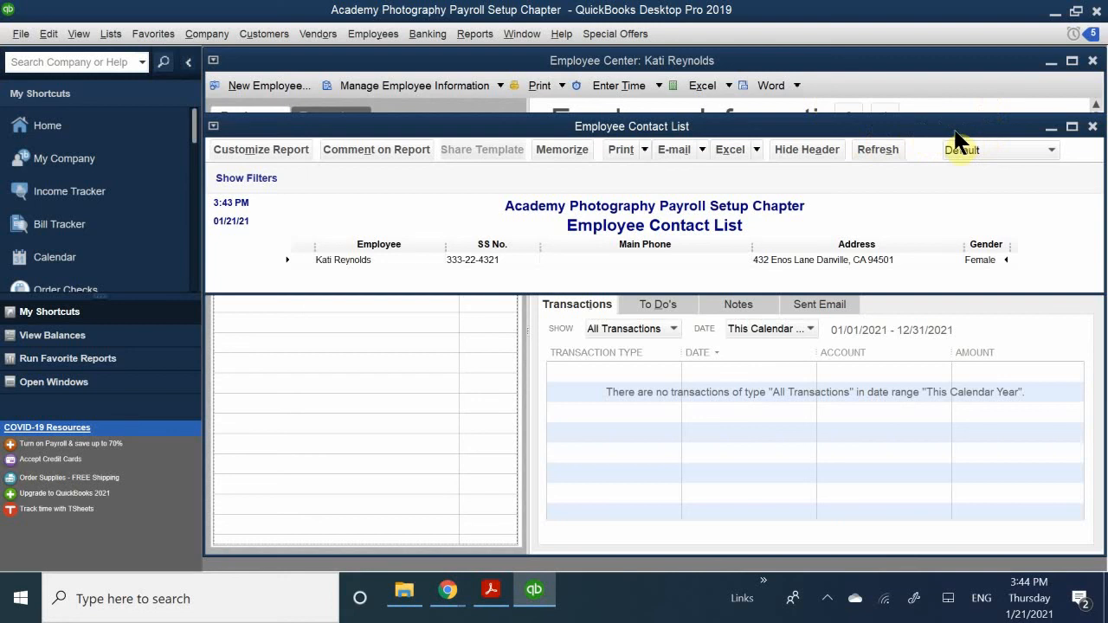
Step: Move the Employee Contact List report window aside and close the report
drag(944, 136, 773, 126)
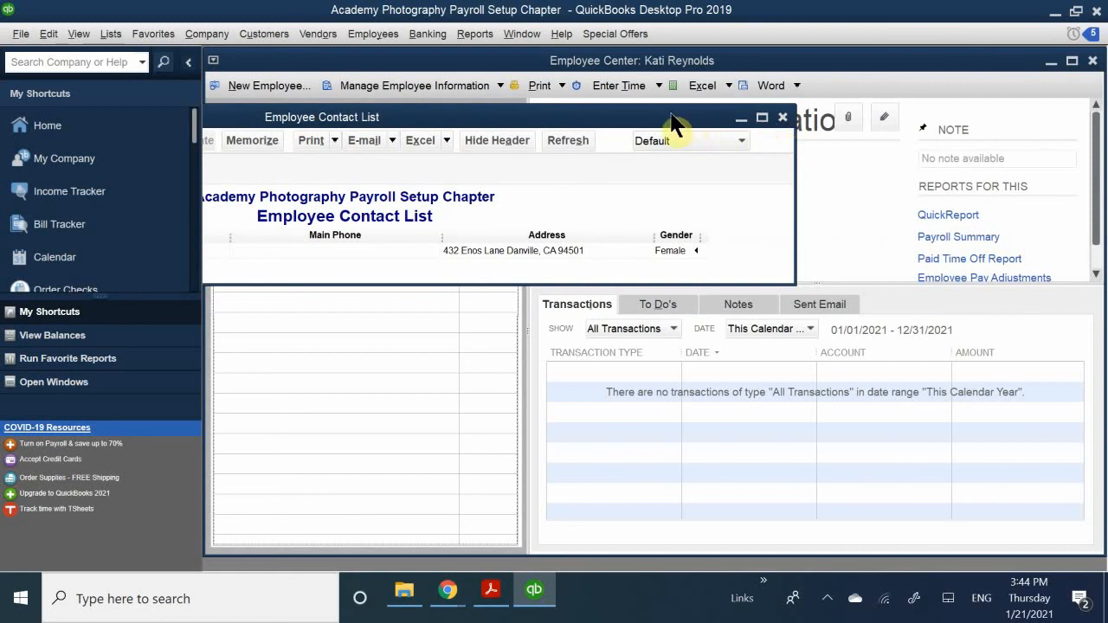
drag(693, 114, 801, 149)
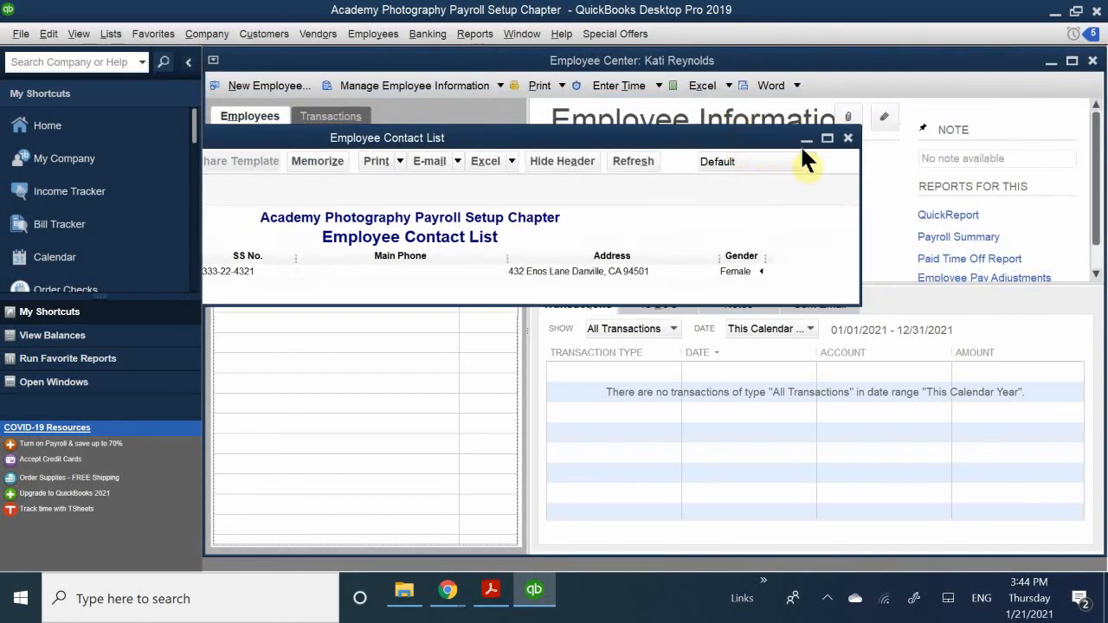
click(847, 137)
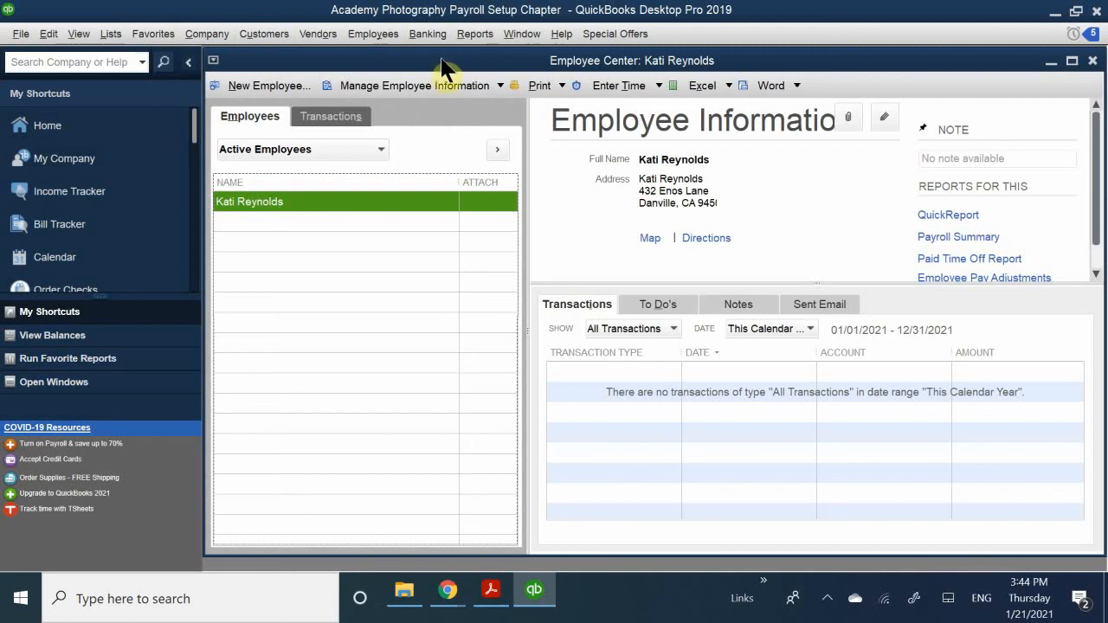
Step: Review which Employees & Payroll reports are available without opening any of them
click(464, 39)
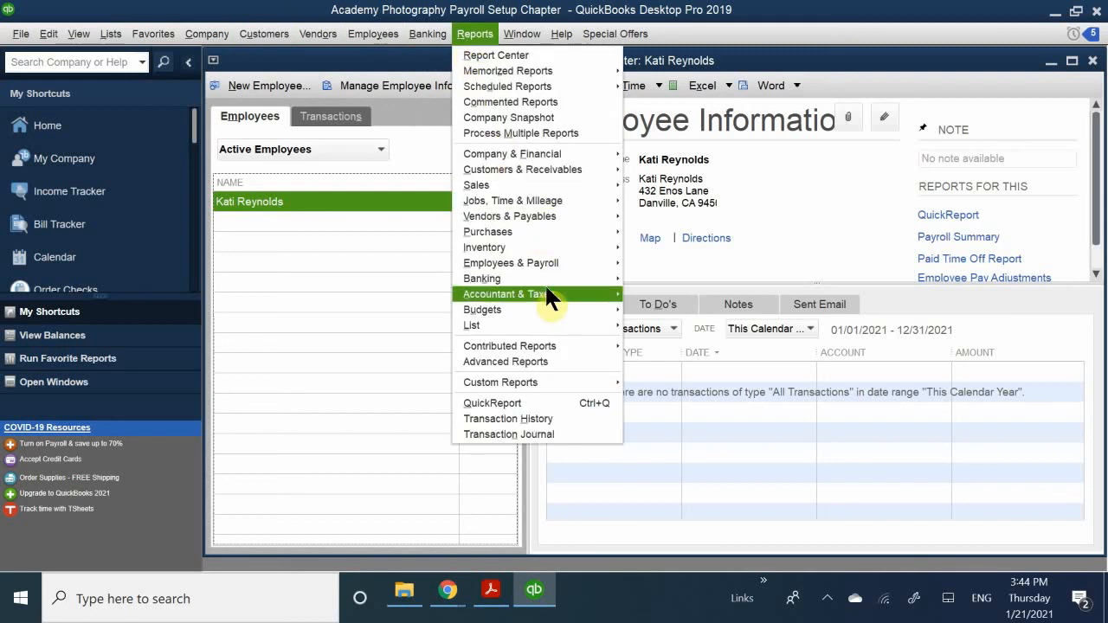
mouse_move(548, 280)
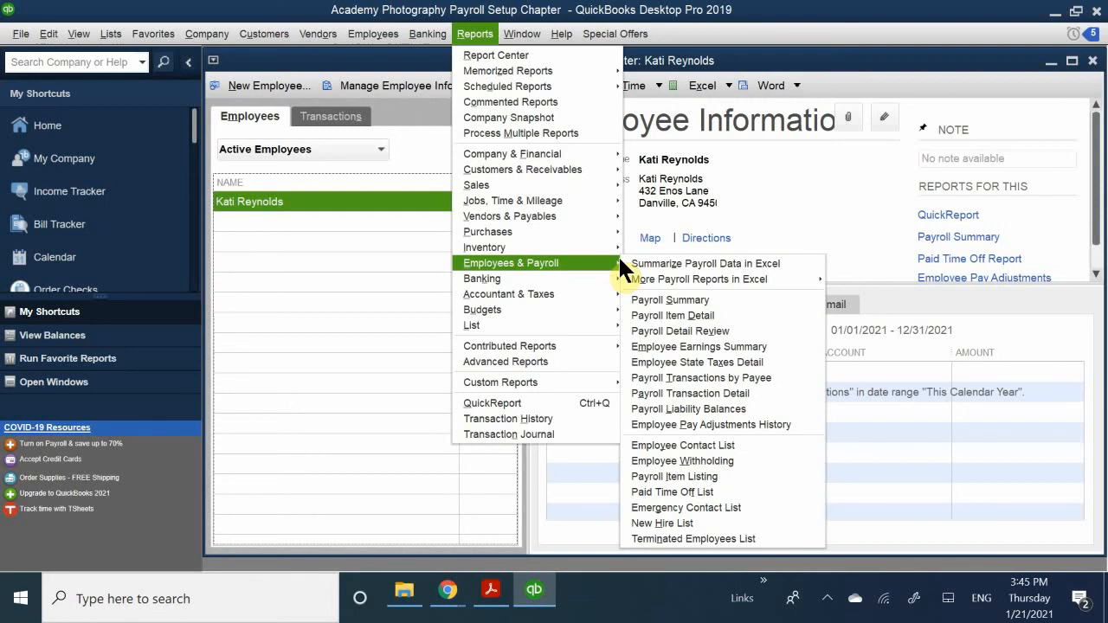
mouse_move(427, 34)
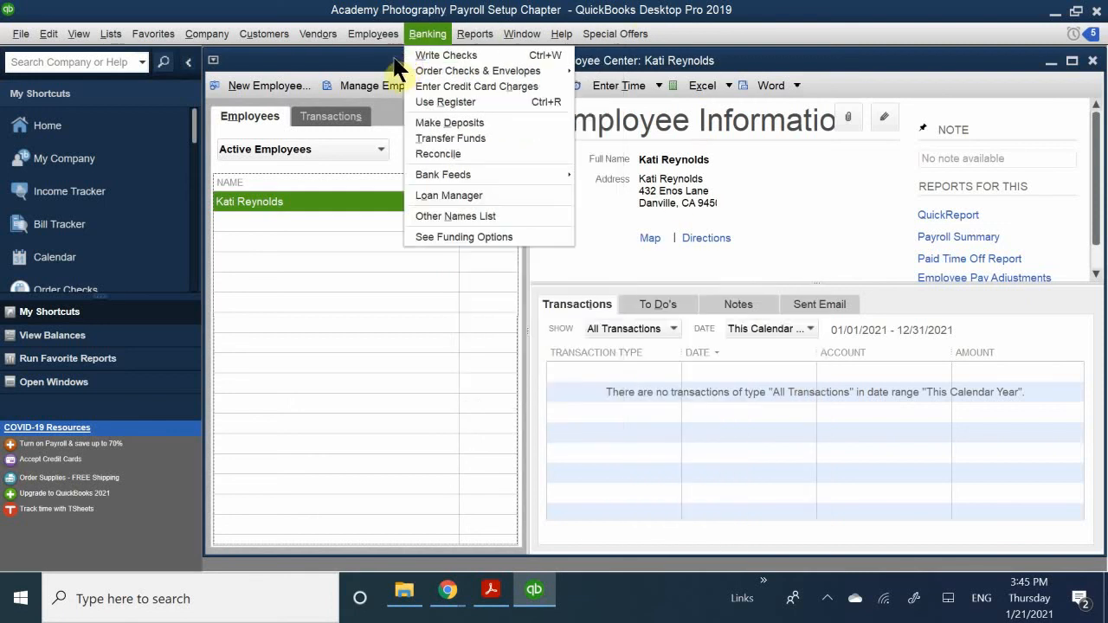
click(396, 70)
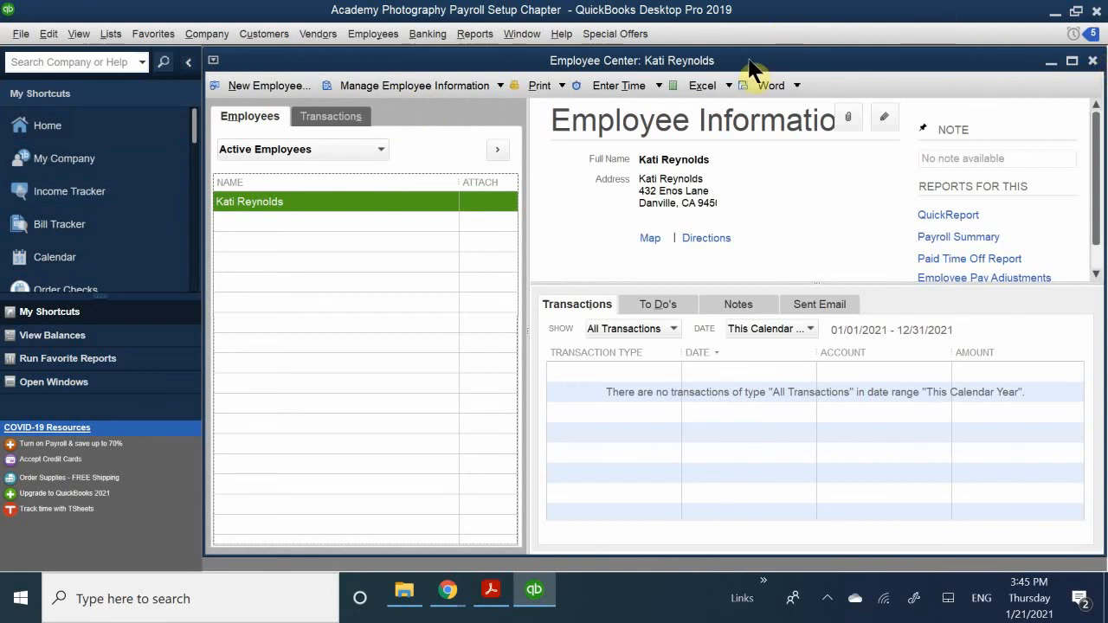
Step: Check the payroll transaction categories in the Employee Center and return to the list of active employees
drag(749, 63, 774, 75)
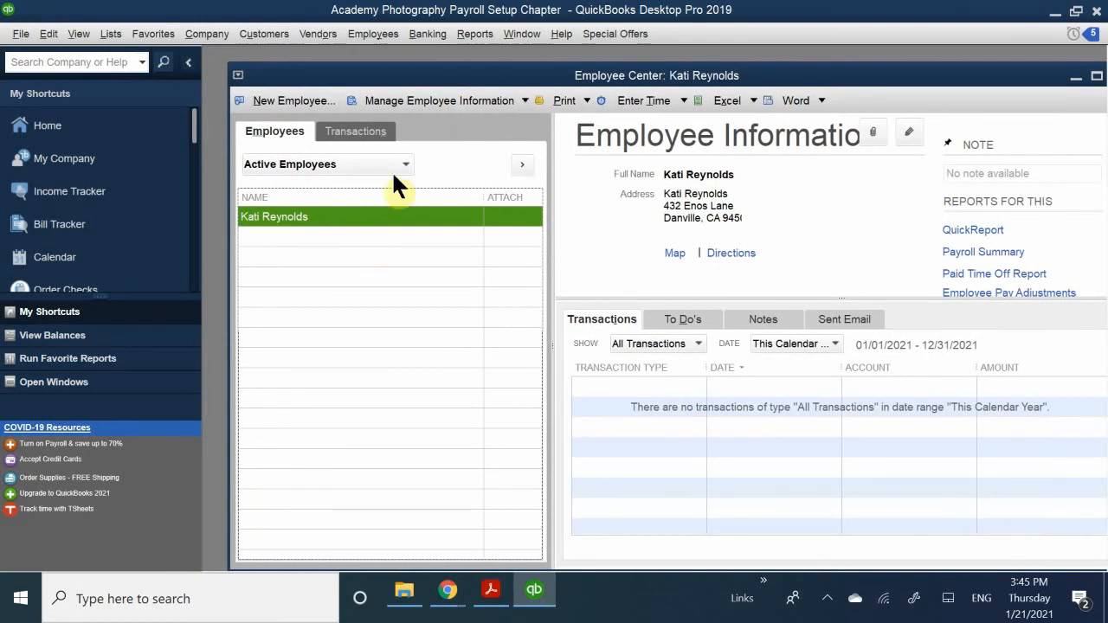
click(357, 132)
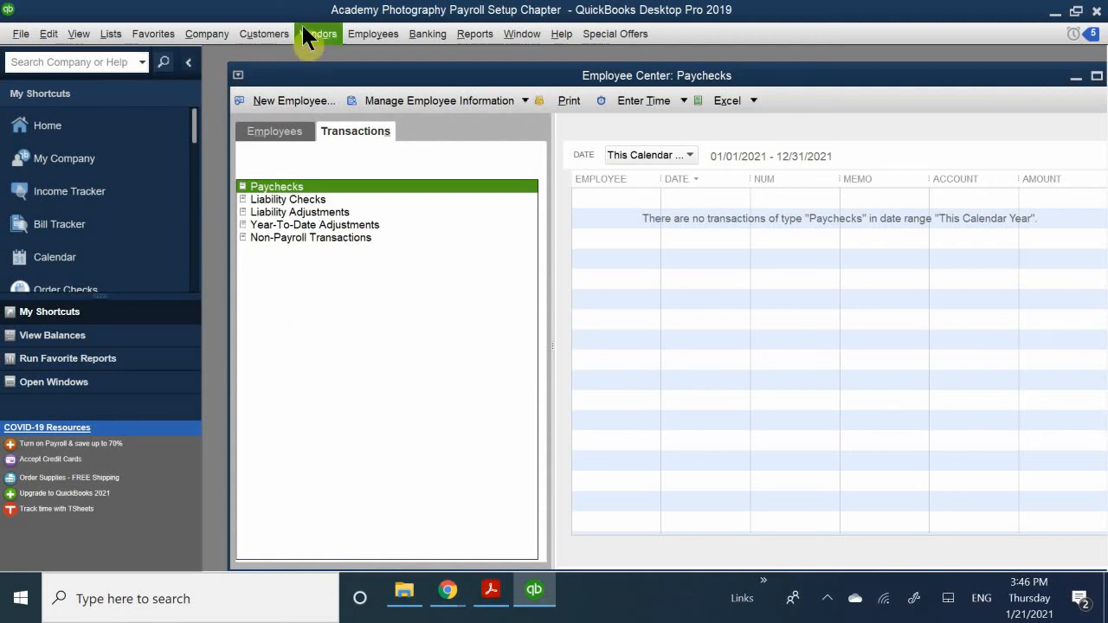
click(282, 132)
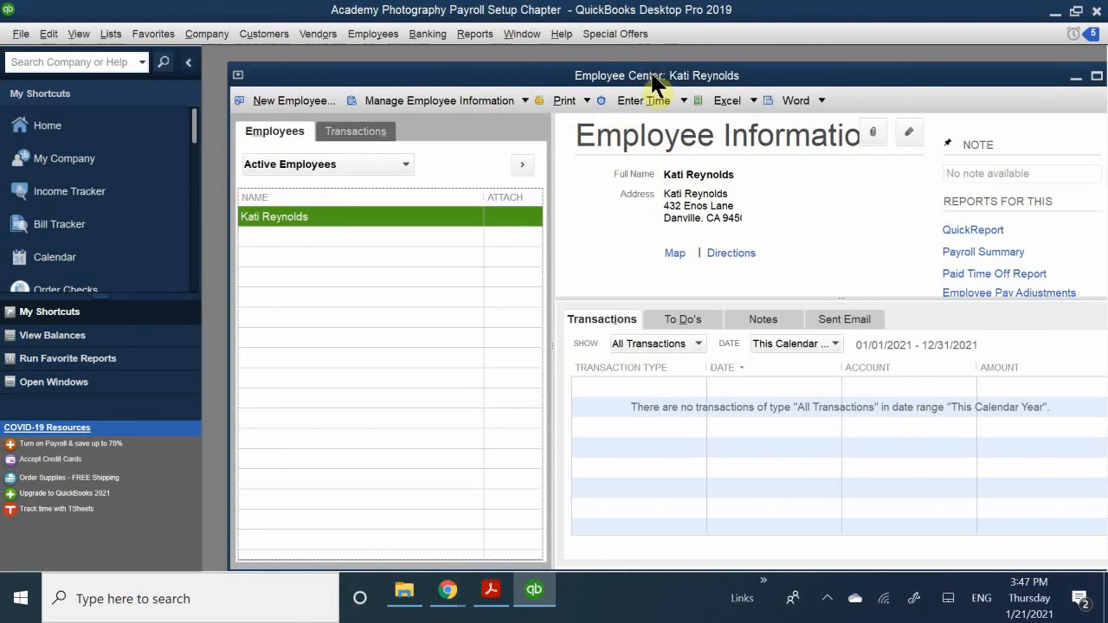
Step: Move the Employee Center window so its controls are reachable and close it
drag(655, 76, 269, 122)
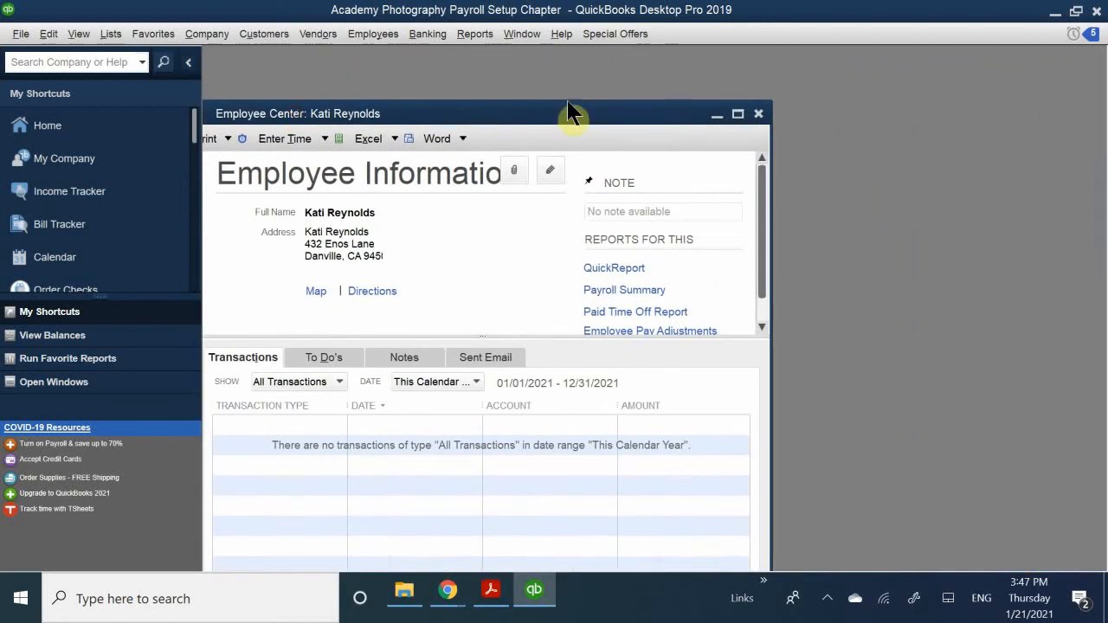
click(758, 114)
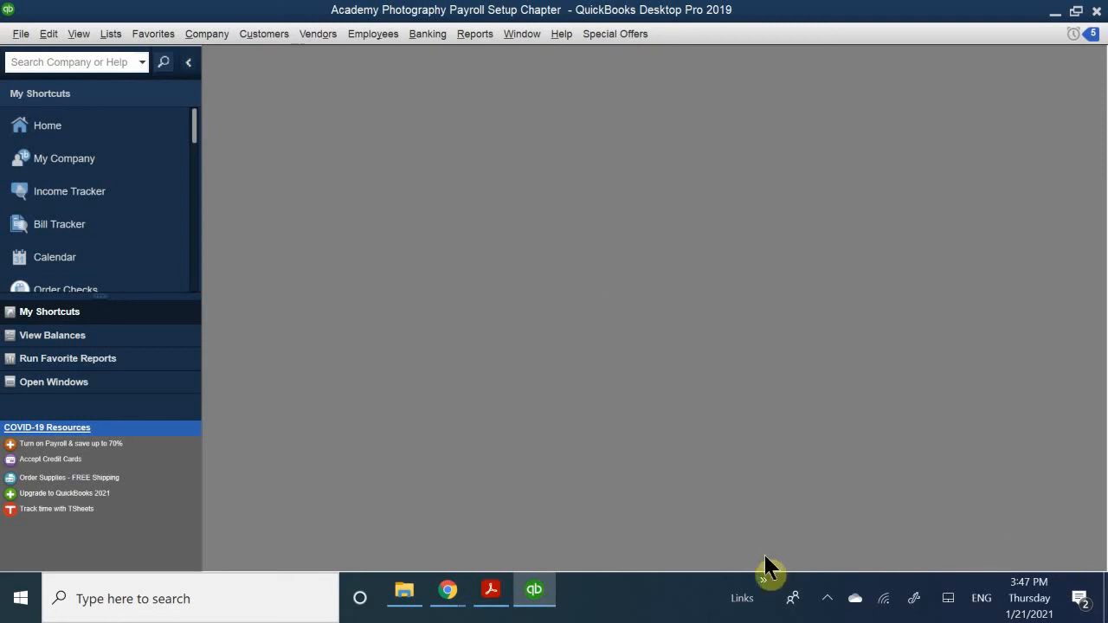
click(824, 600)
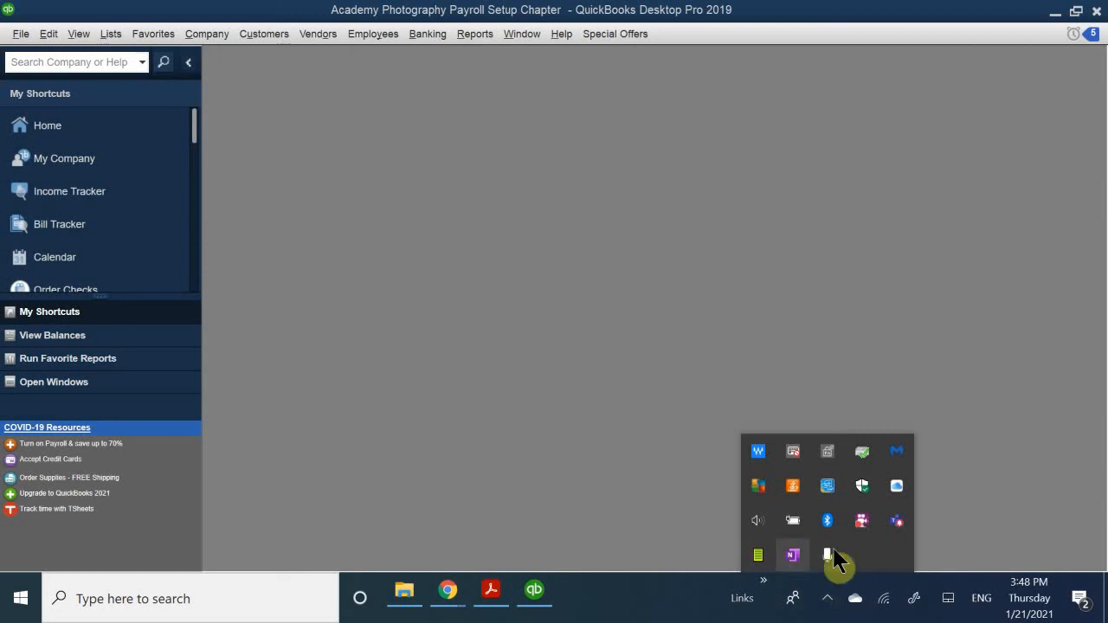
Step: Switch to QB CH 10.pdf in Adobe Acrobat Reader and locate the Review Questions section on page 26
click(491, 590)
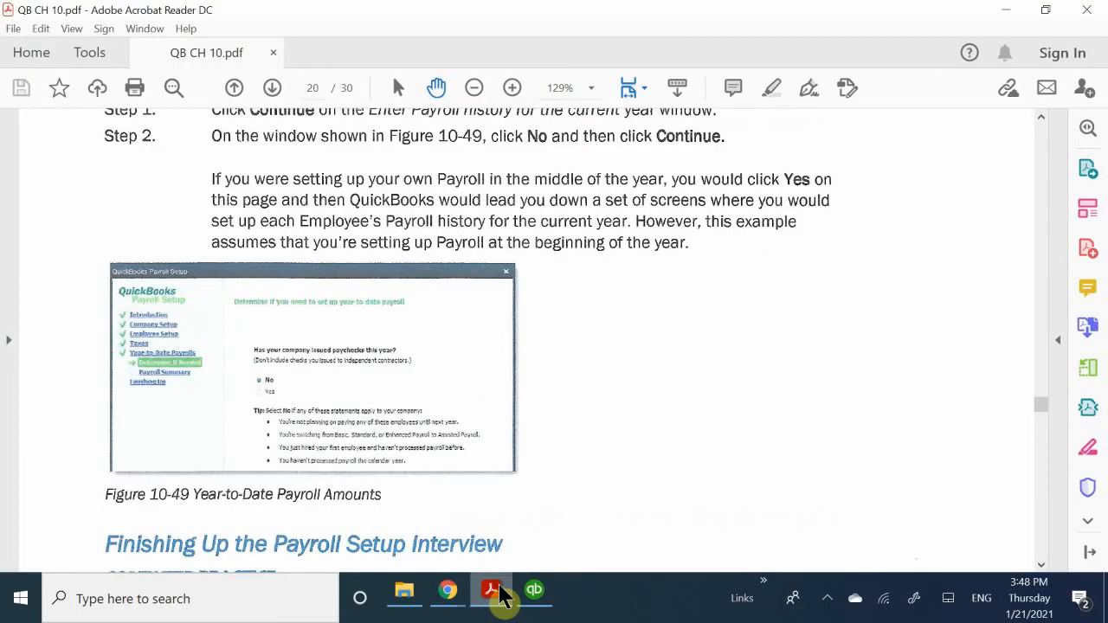
scroll(369, 411, down, 20)
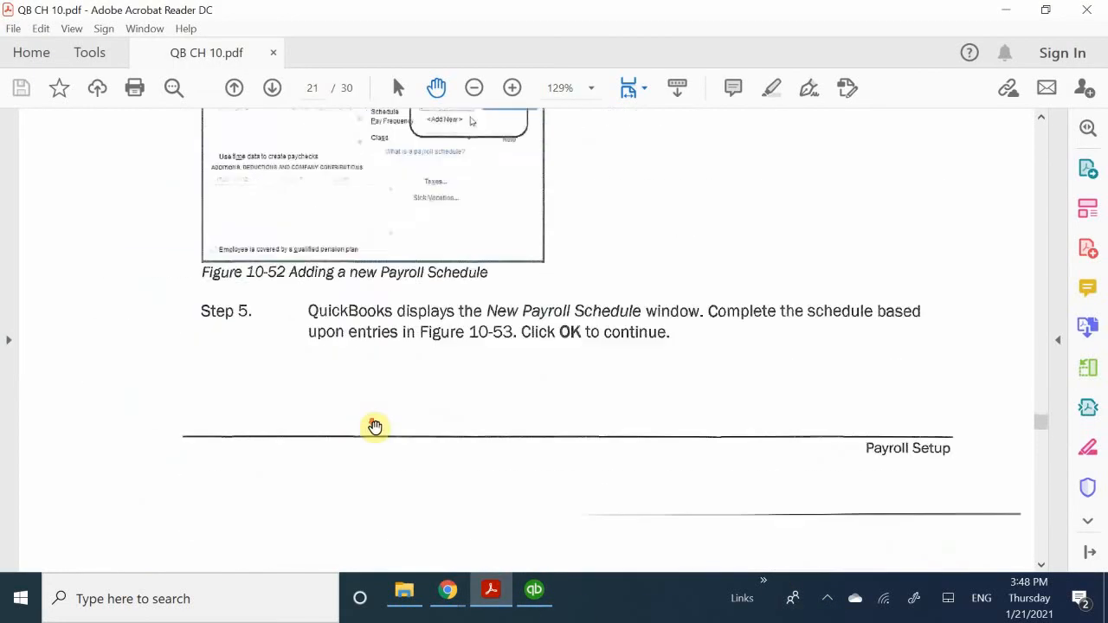
scroll(382, 431, down, 20)
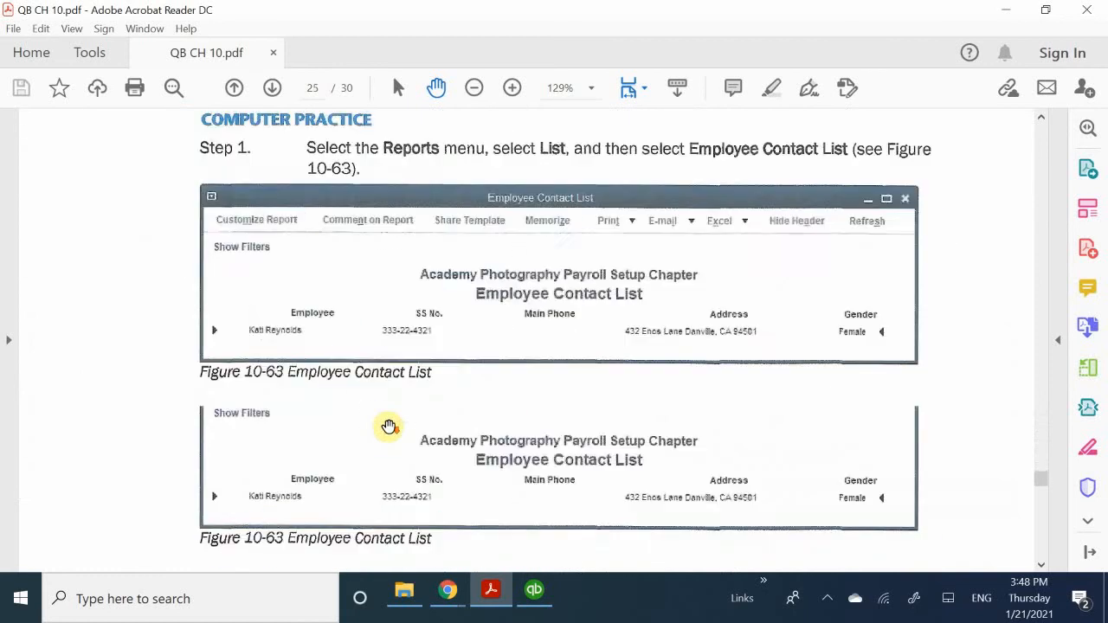
scroll(386, 422, down, 15)
scroll(400, 404, up, 8)
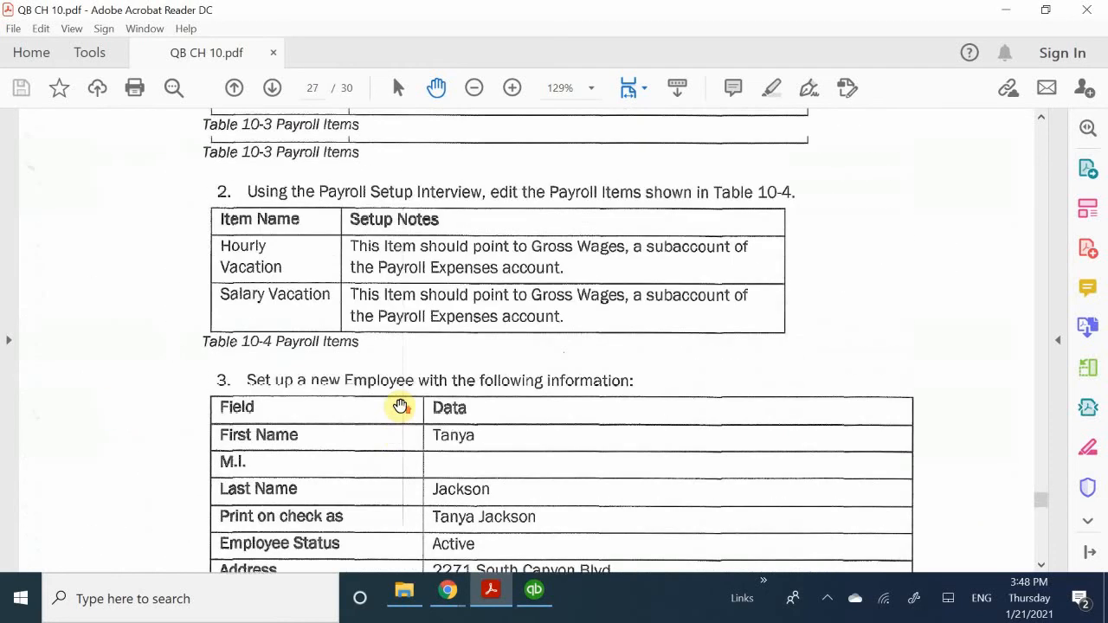
scroll(399, 406, up, 15)
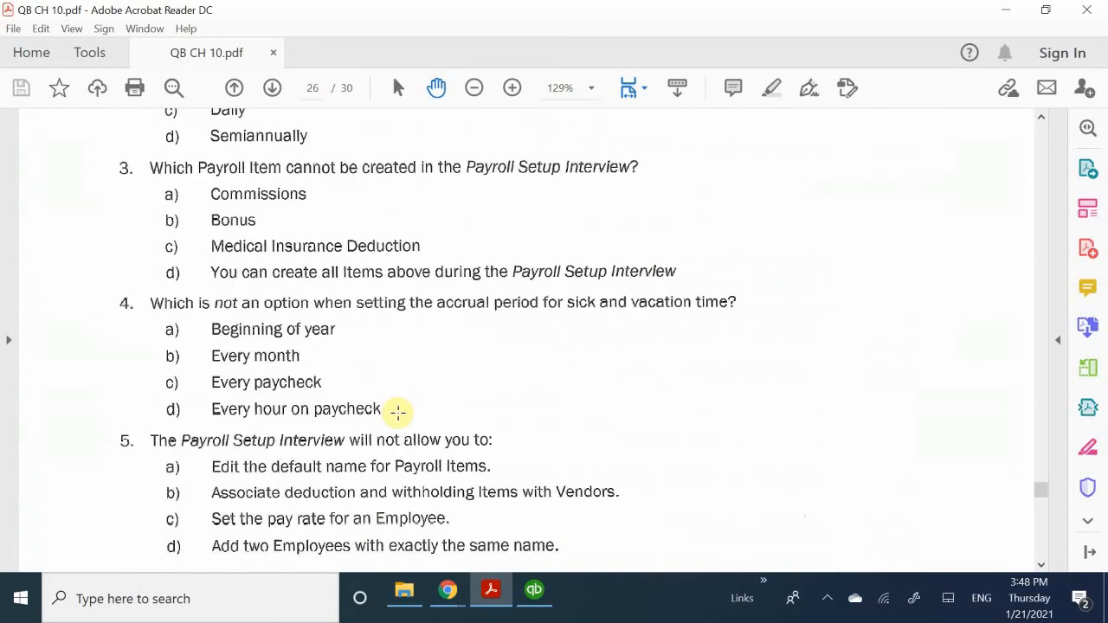
scroll(403, 407, up, 10)
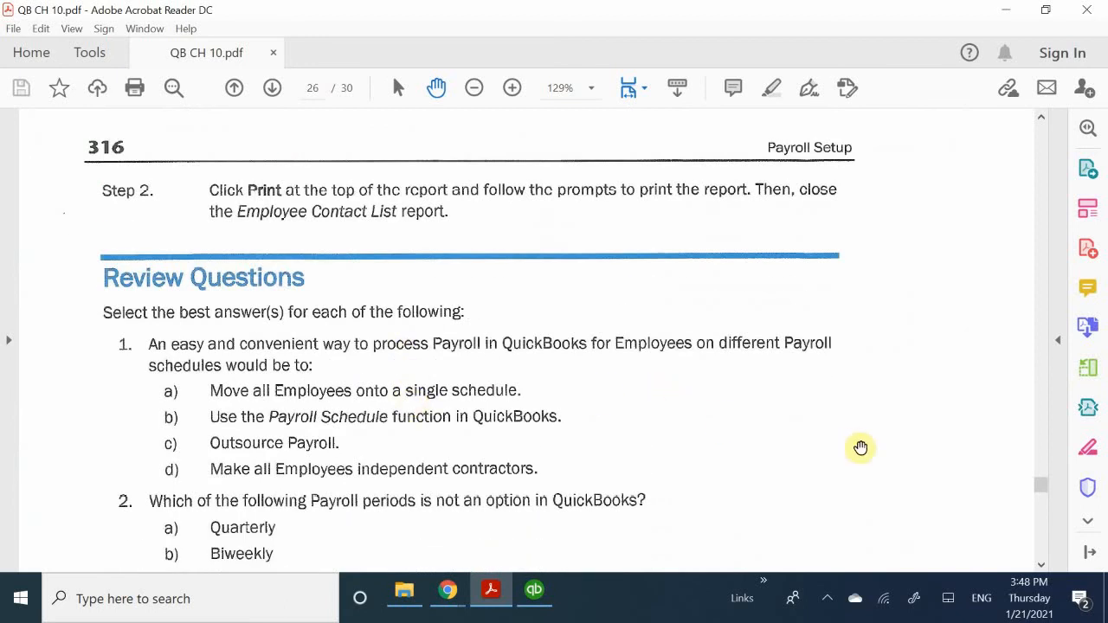
Step: Read through Review Questions 1 to 5 and their answer options on payroll setup
scroll(952, 449, down, 1)
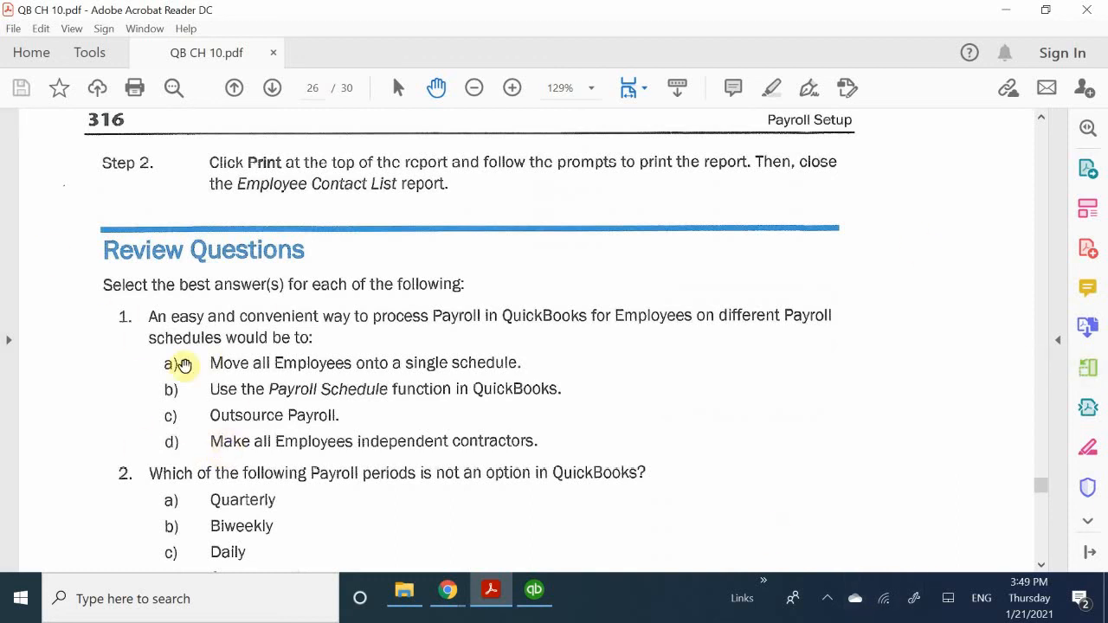
scroll(164, 411, down, 3)
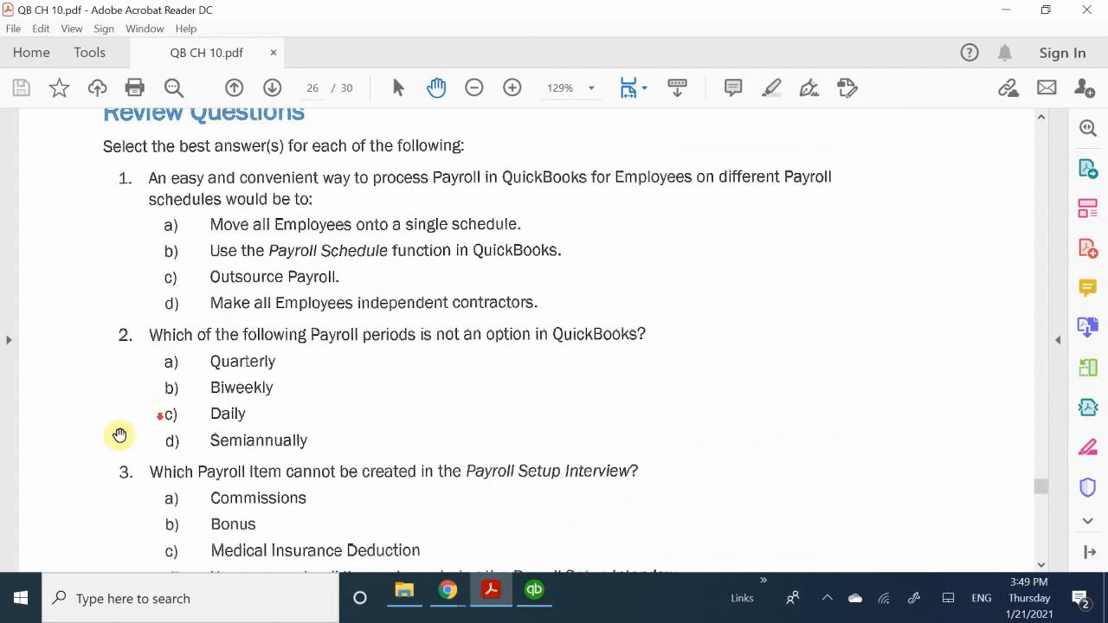
scroll(83, 451, up, 1)
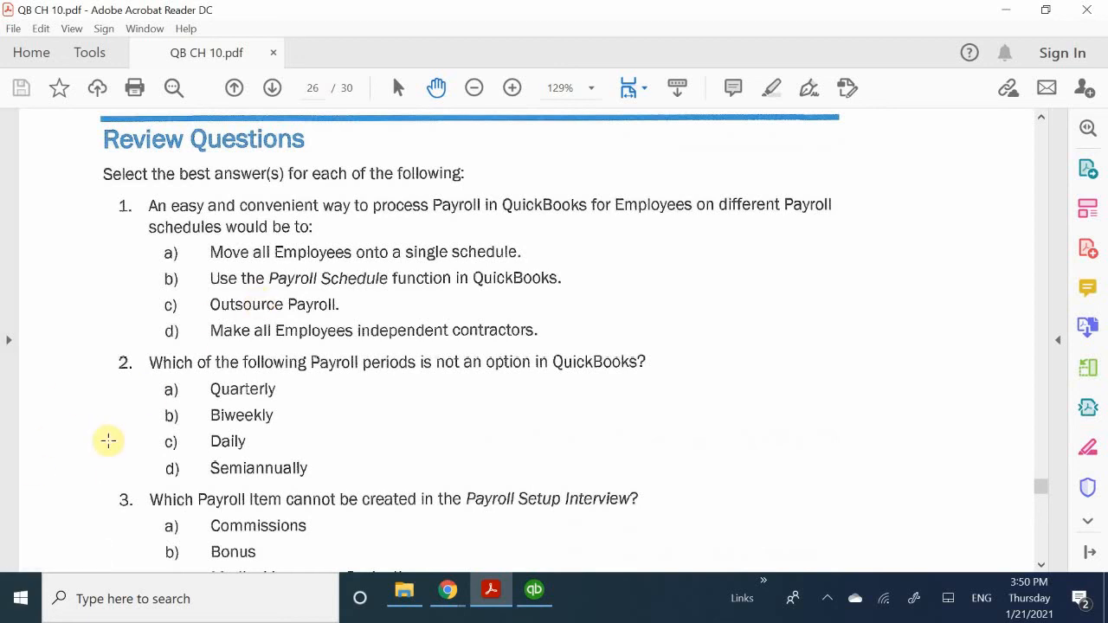
scroll(108, 441, down, 1)
scroll(108, 442, down, 2)
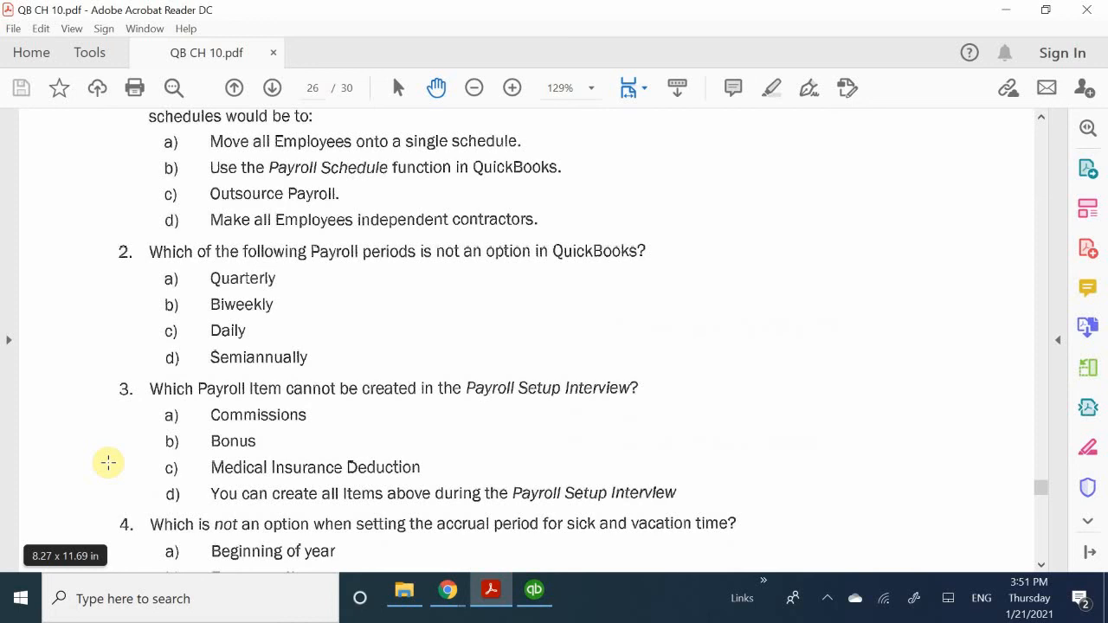
scroll(108, 463, down, 4)
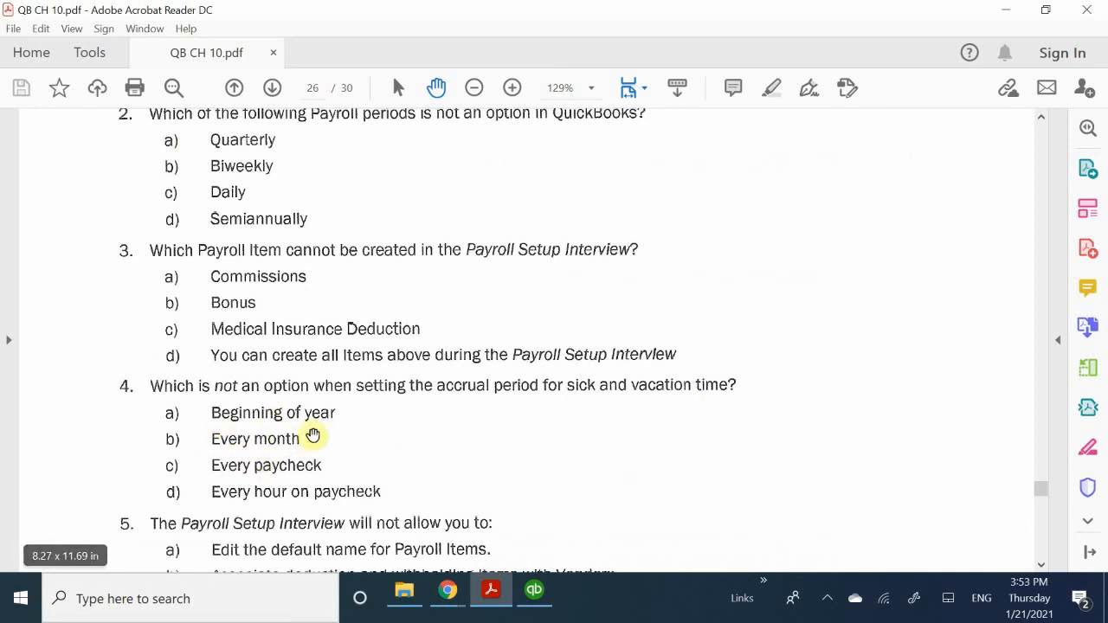
scroll(138, 491, down, 4)
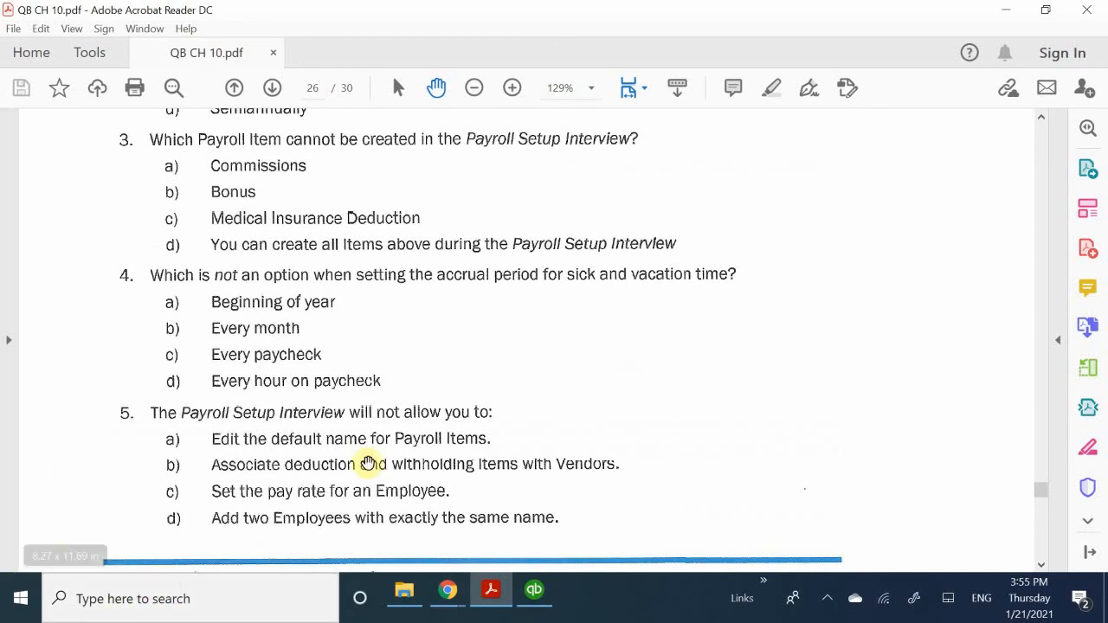
click(829, 595)
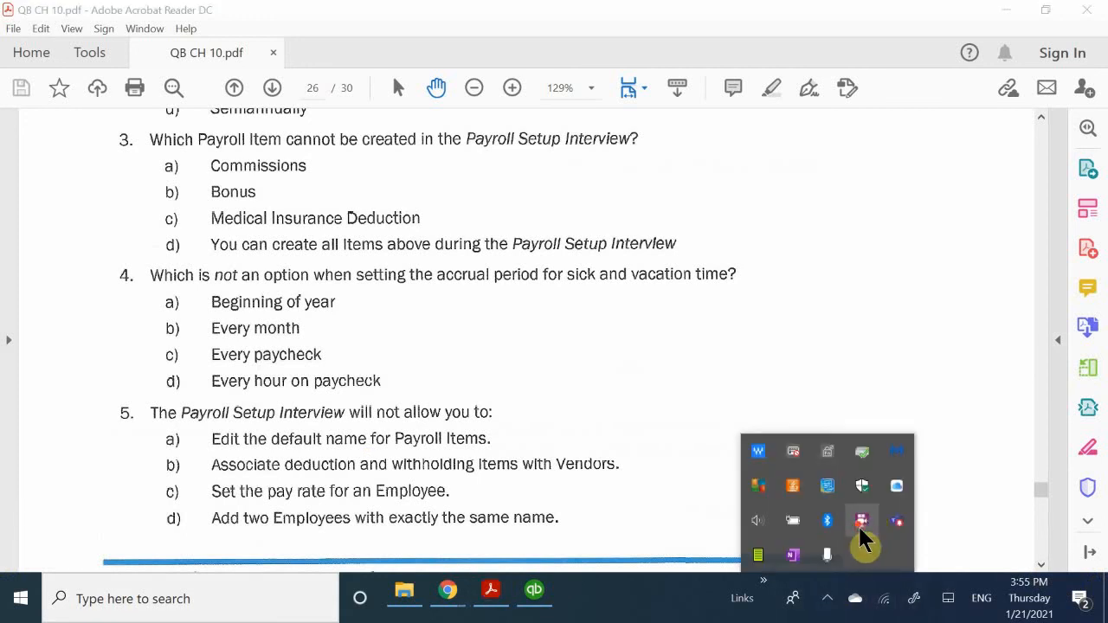